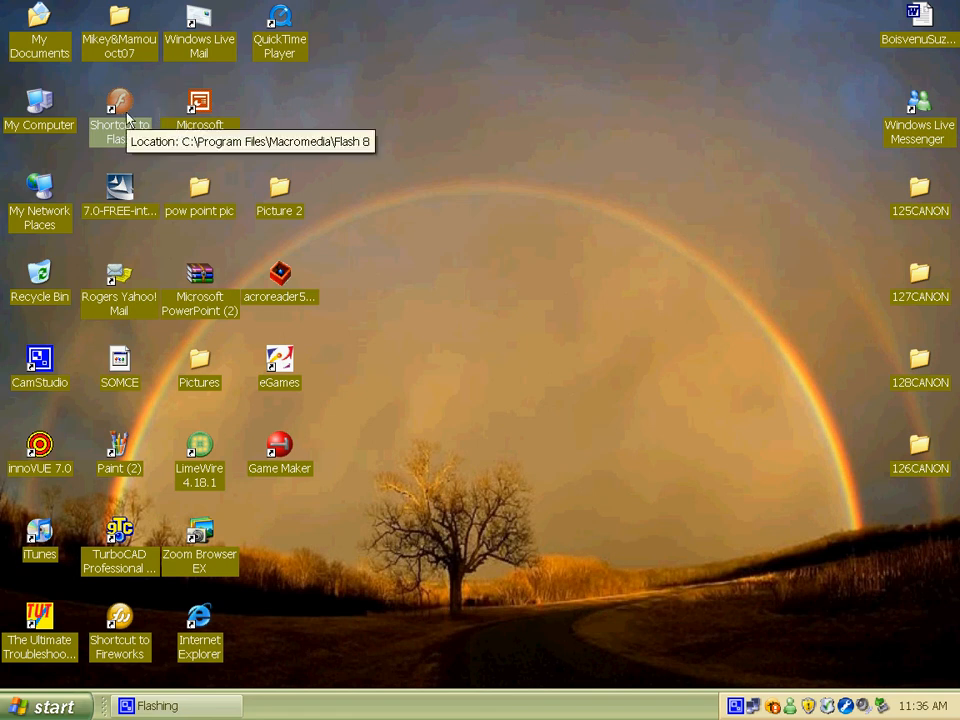
Step: Open Macromedia Flash Professional 8 from its desktop shortcut
double_click(120, 110)
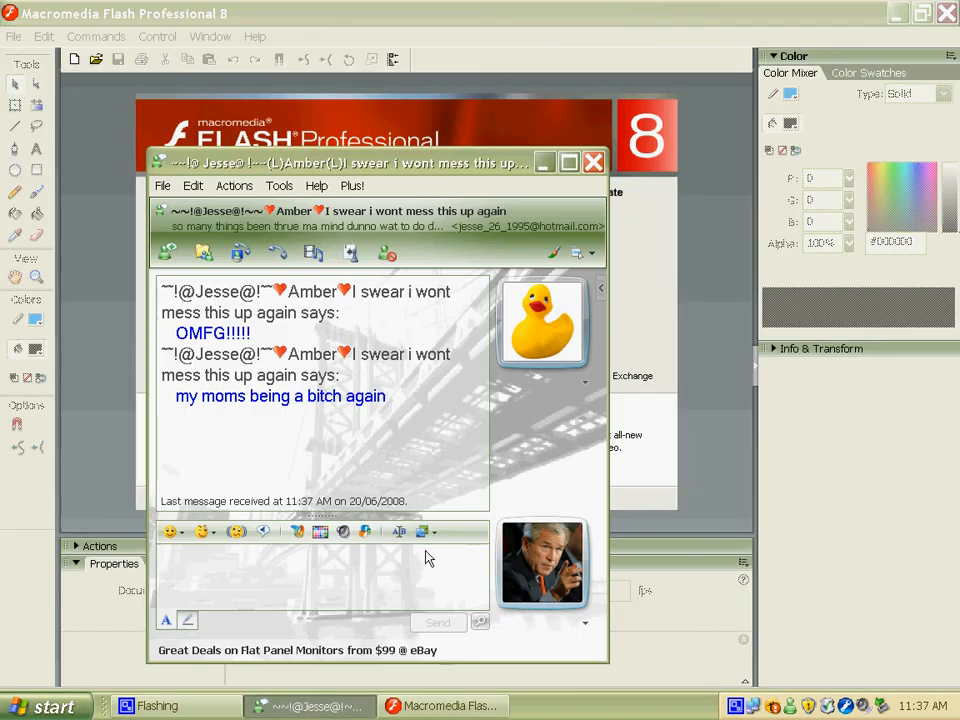
Step: Send the reply "brb" in the open chat conversation and minimize its window
text(brb)
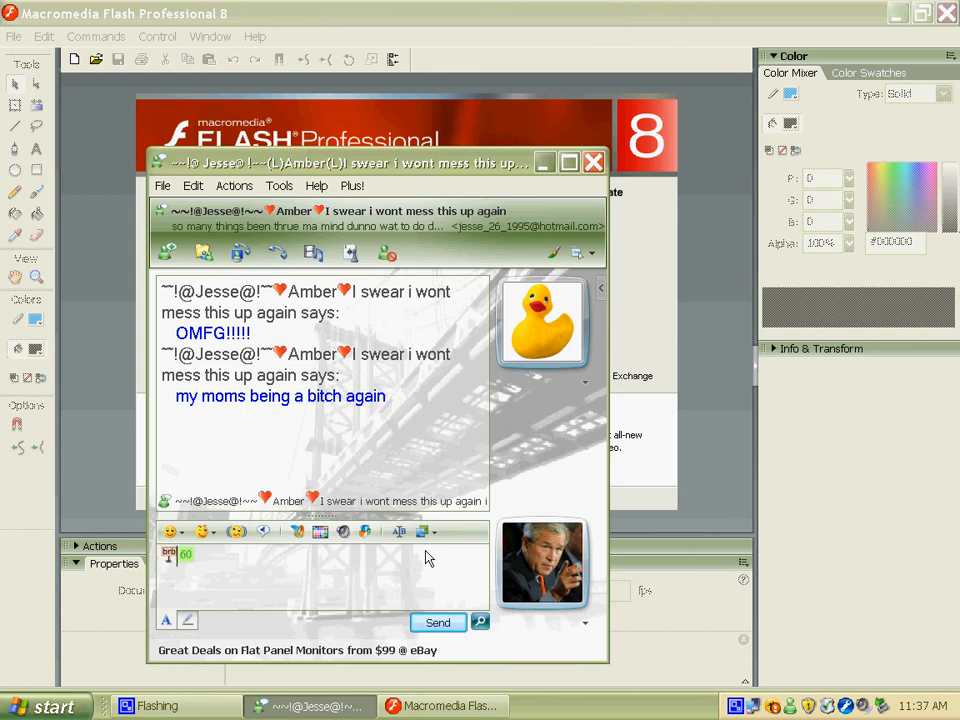
key(Return)
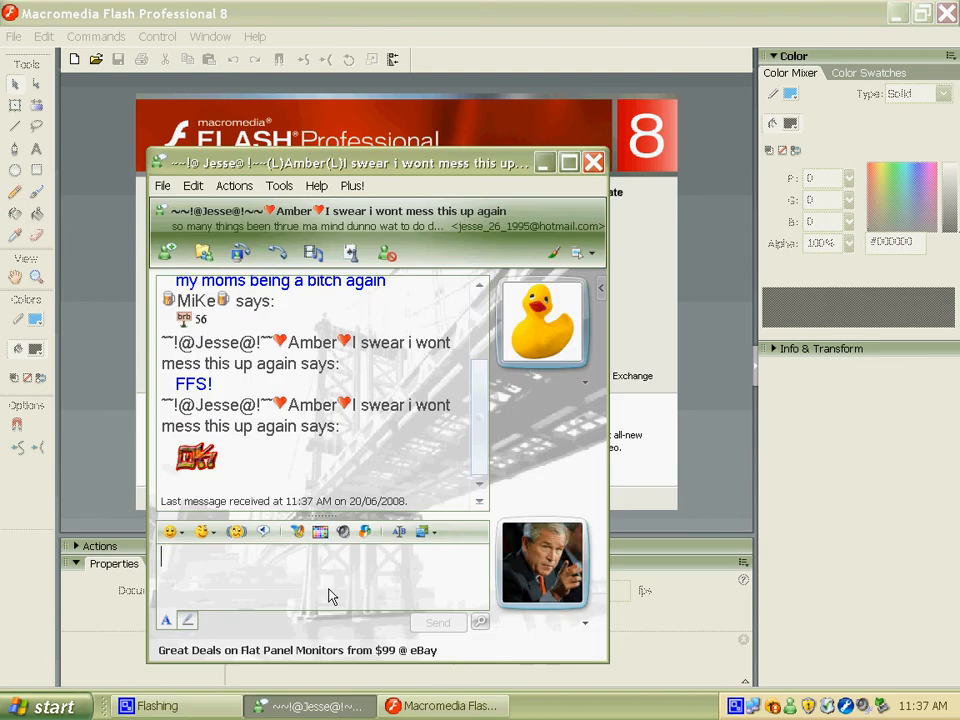
click(543, 163)
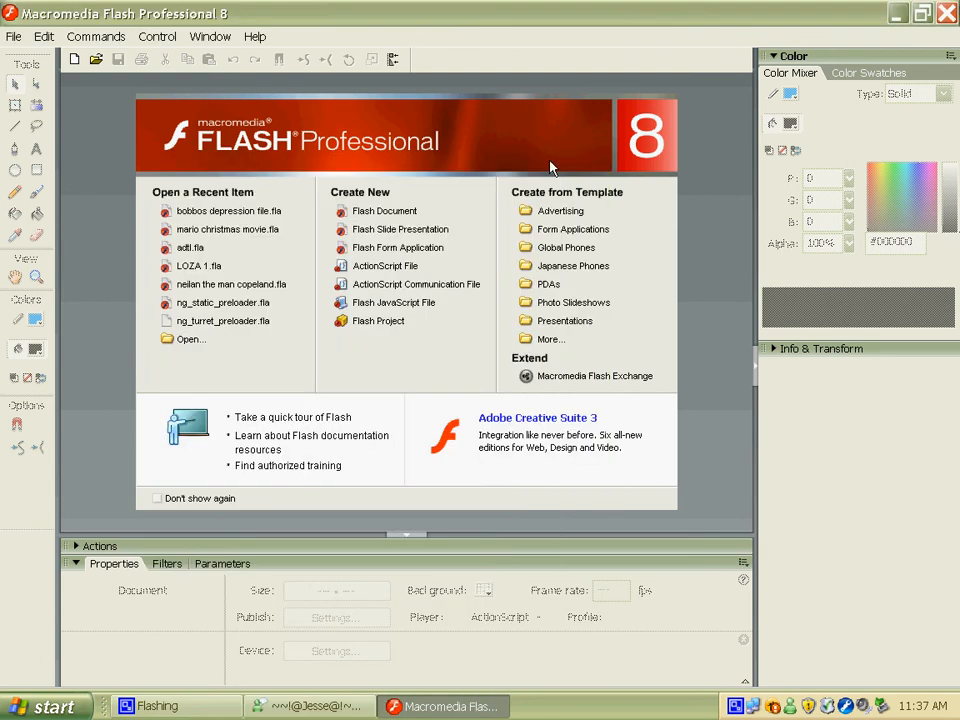
Step: Create a new blank Flash Document
click(368, 213)
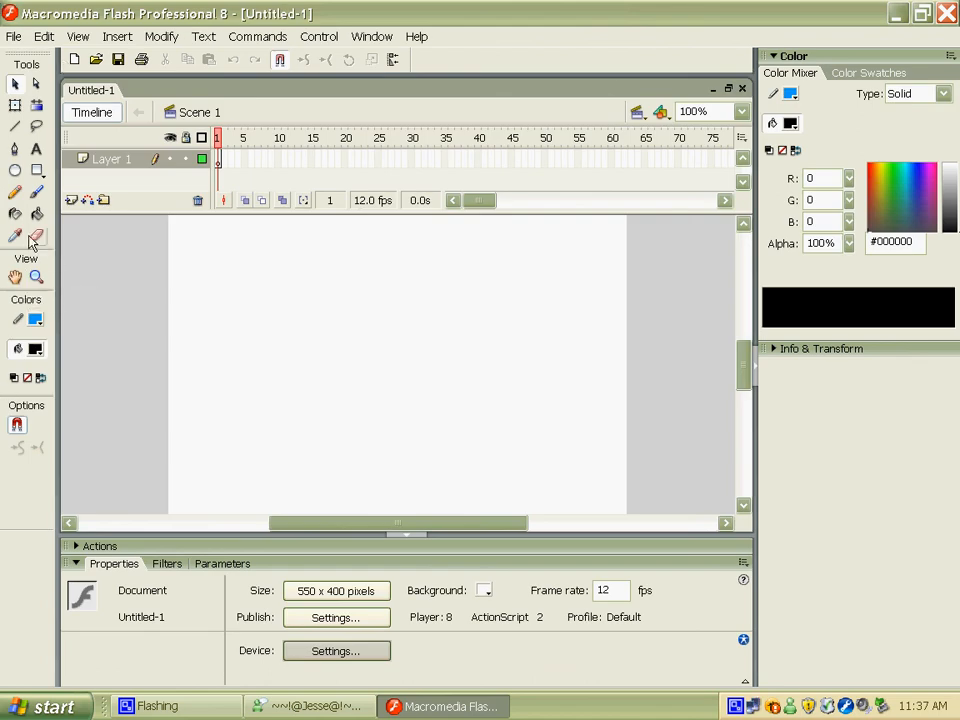
click(38, 194)
click(15, 84)
click(15, 170)
click(37, 170)
click(15, 126)
click(37, 170)
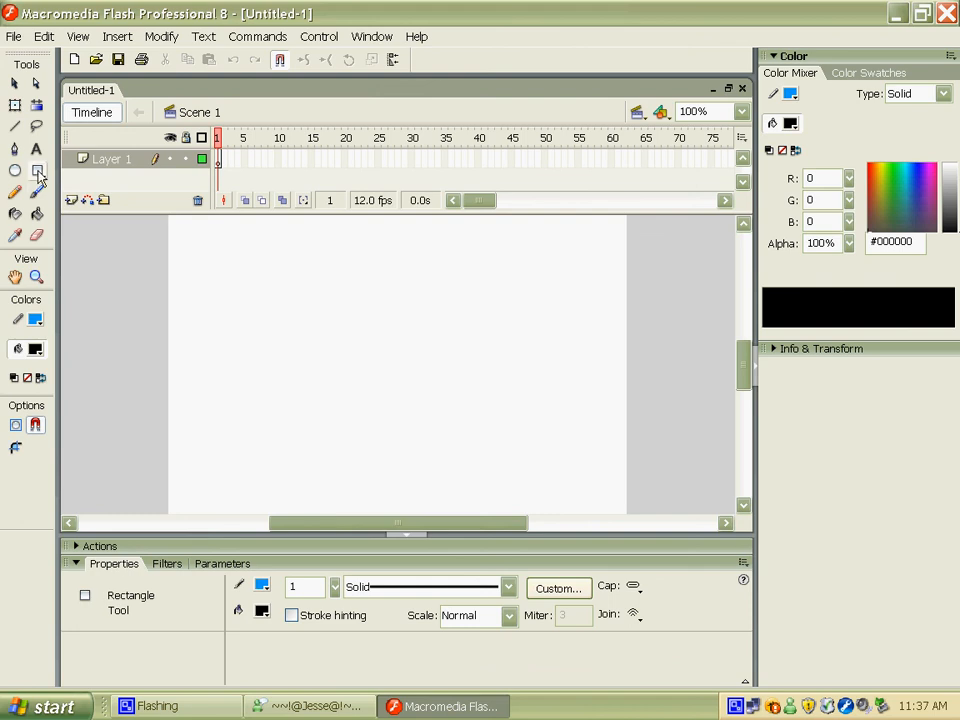
click(38, 194)
click(15, 193)
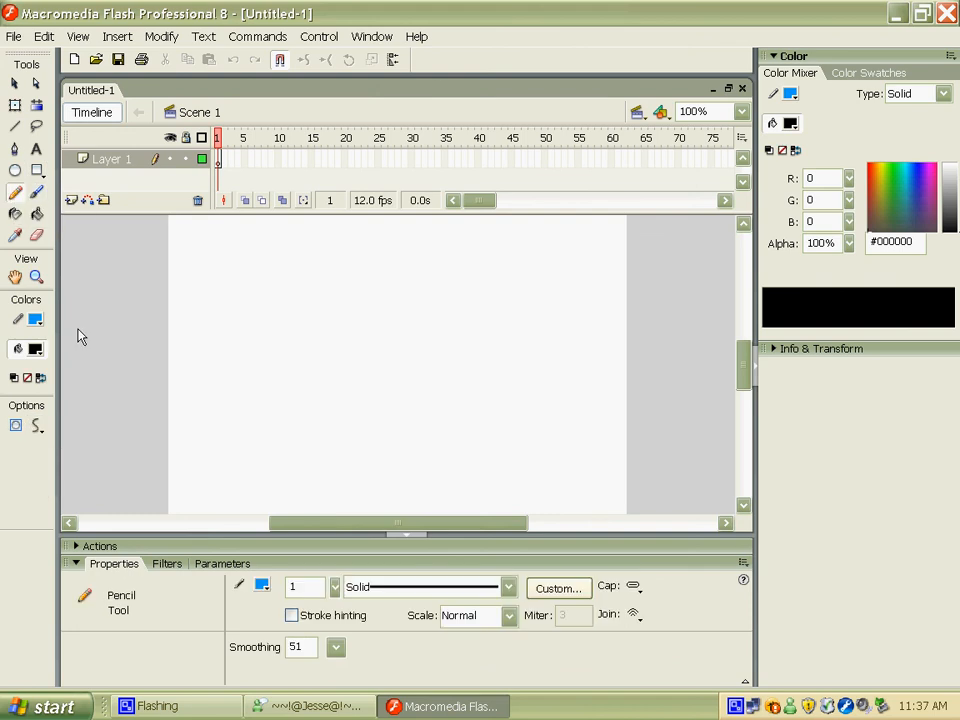
click(37, 213)
Step: Select the Pencil tool and set its stroke color to black
click(15, 193)
click(35, 319)
click(28, 371)
Step: Draw two black freehand test strokes near the middle of the stage, undoing each one
mouse_move(414, 336)
mouse_down()
mouse_move(328, 361)
mouse_move(437, 446)
mouse_up()
key(ctrl+z)
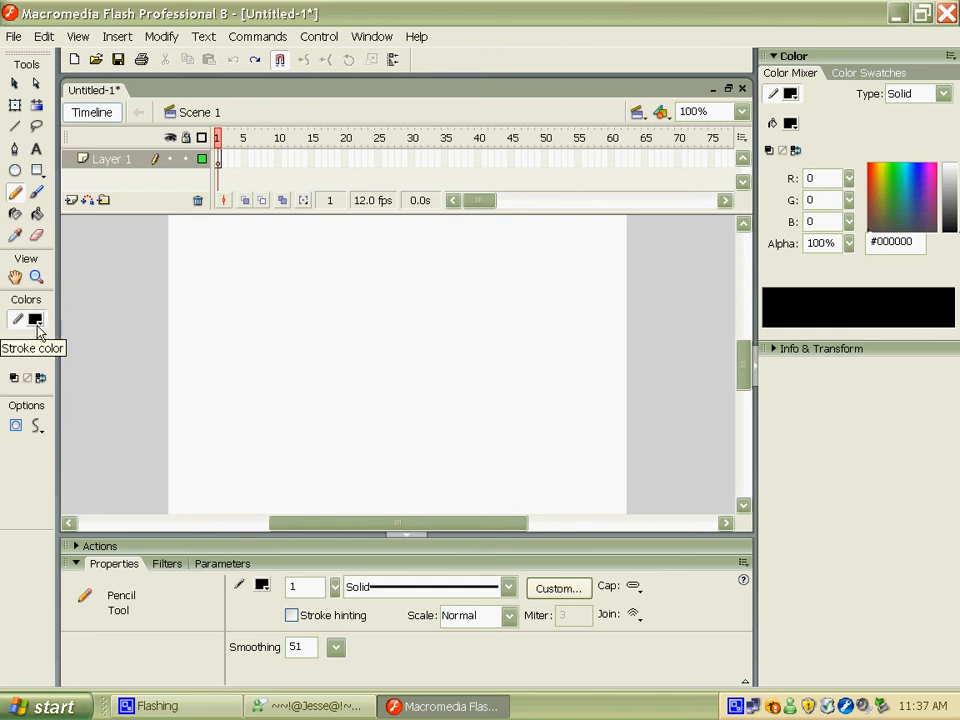
drag(392, 274, 372, 386)
key(ctrl+z)
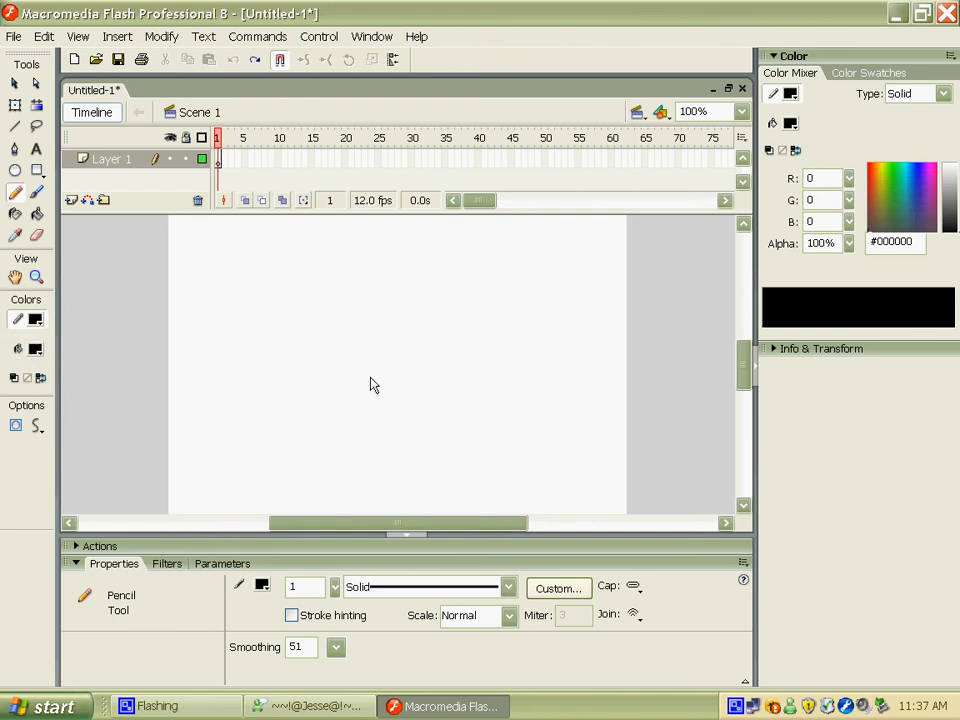
Step: Set the pencil's stroke color to red (#FF0000) and draw an open freehand loop on the stage
click(36, 320)
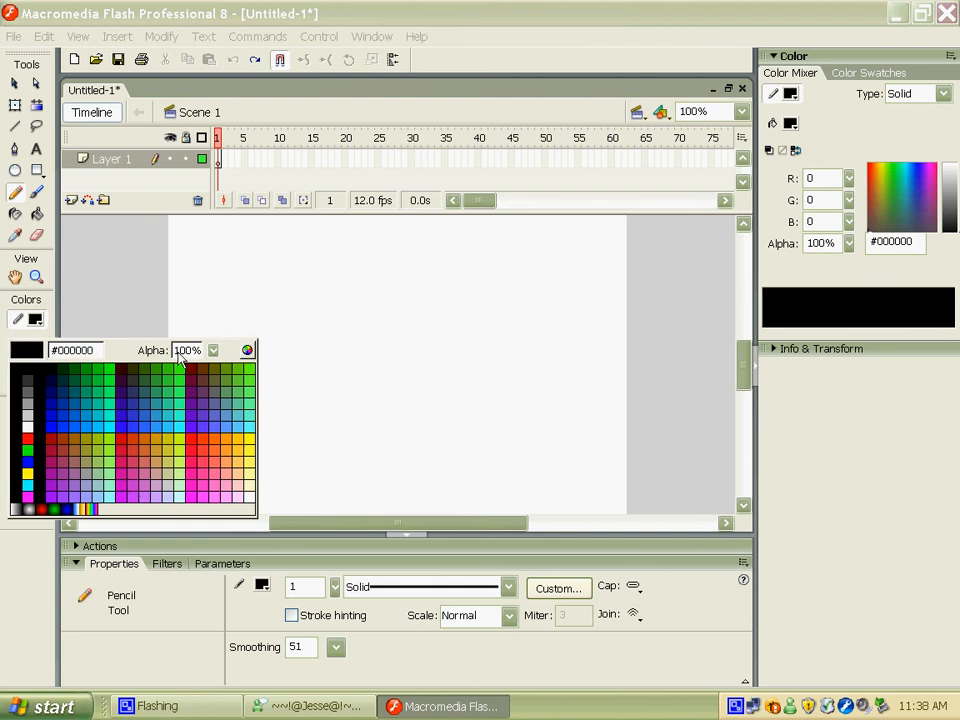
click(27, 440)
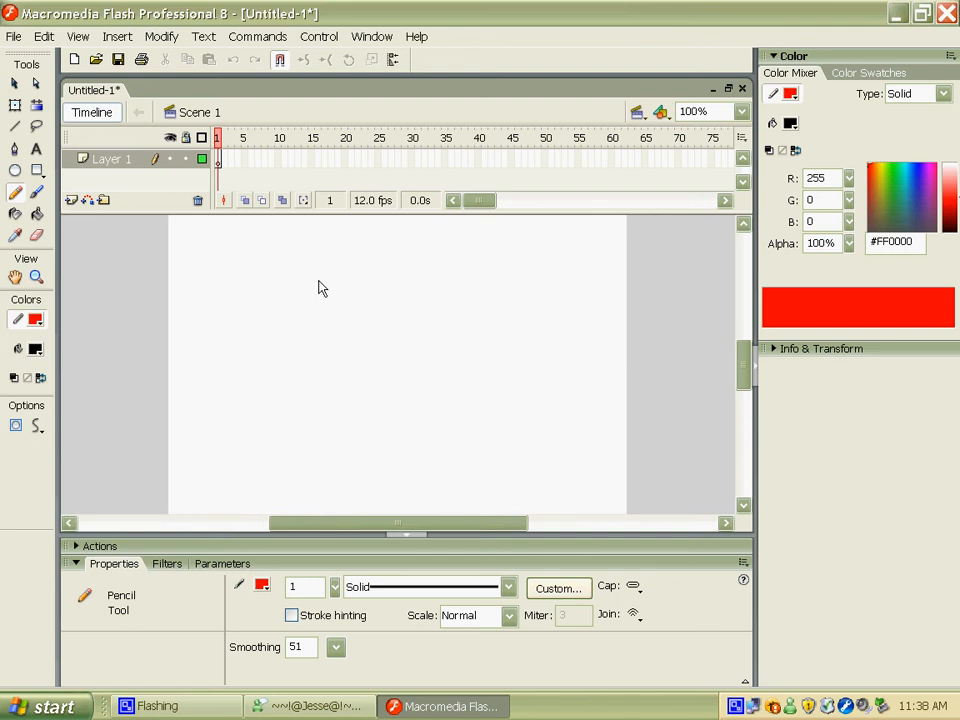
mouse_move(318, 281)
mouse_down()
mouse_move(407, 332)
mouse_move(330, 313)
mouse_up()
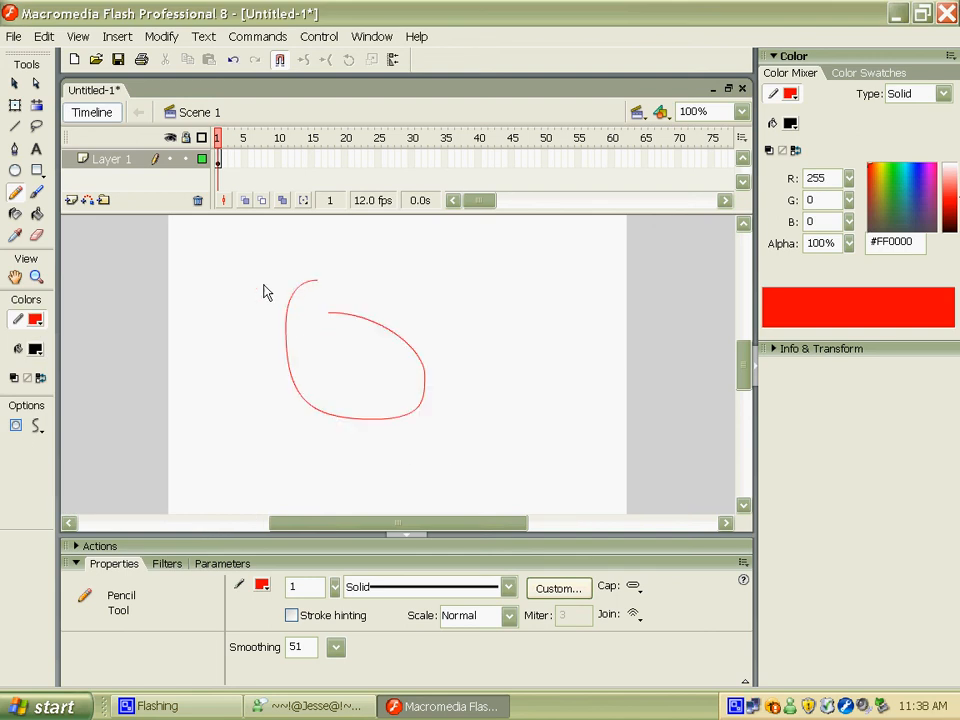
Step: Set the stroke height to 5 and draw a thick curved stroke and a rough oval beside the thin loop
click(310, 590)
text(2)
drag(509, 256, 561, 391)
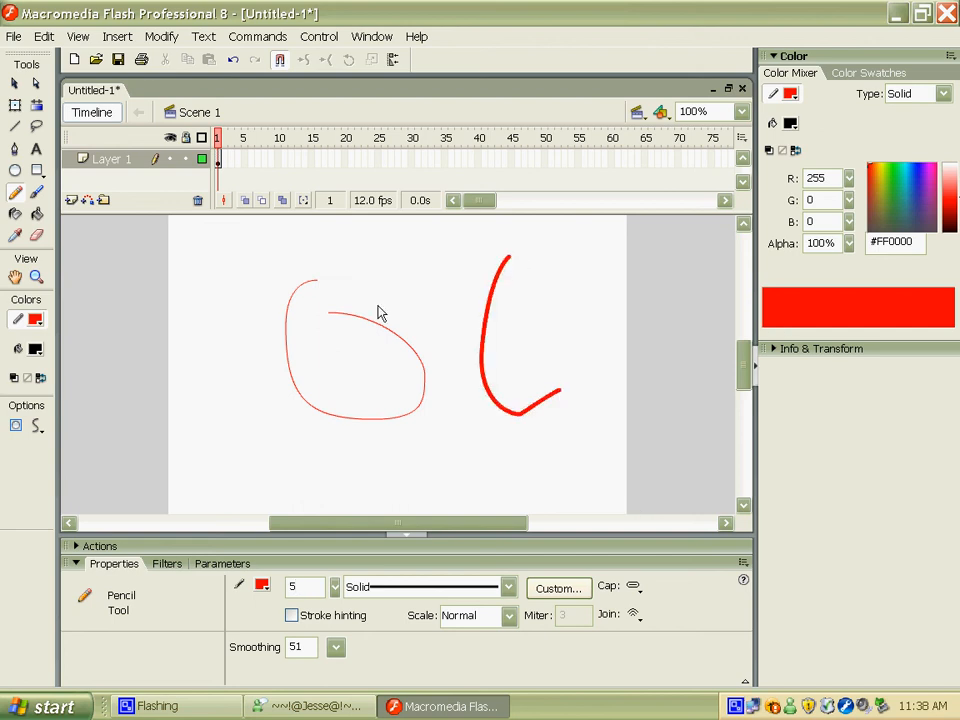
mouse_move(384, 266)
mouse_down()
mouse_move(429, 379)
mouse_move(385, 268)
mouse_up()
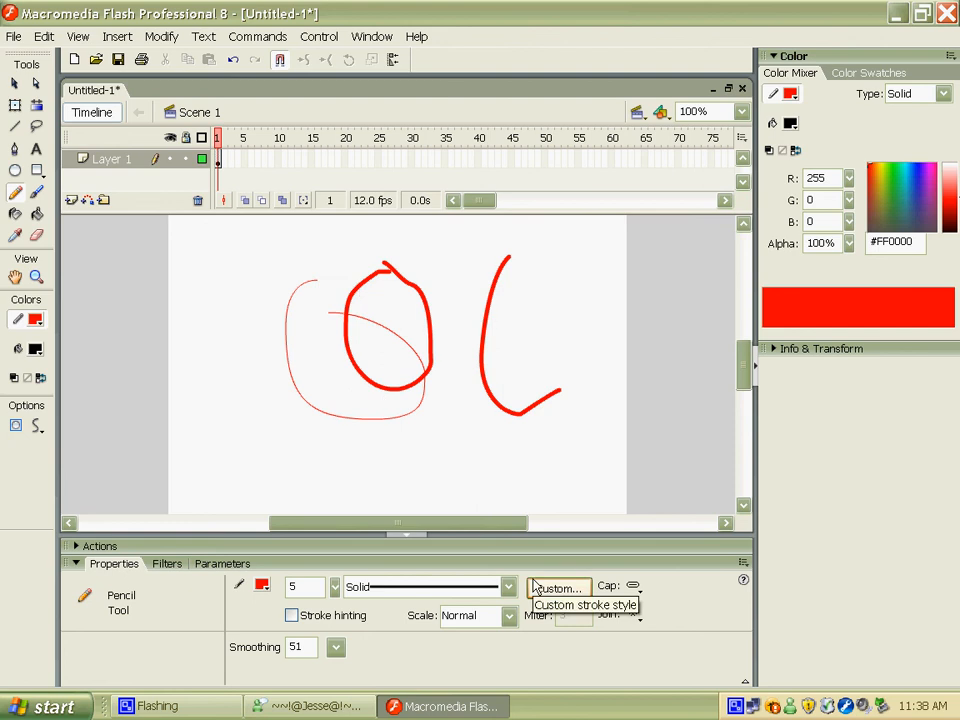
Step: Undo all the red loops and curves drawn on the stage
key(ctrl+z)
key(ctrl+z)
key(ctrl+z)
key(ctrl+z)
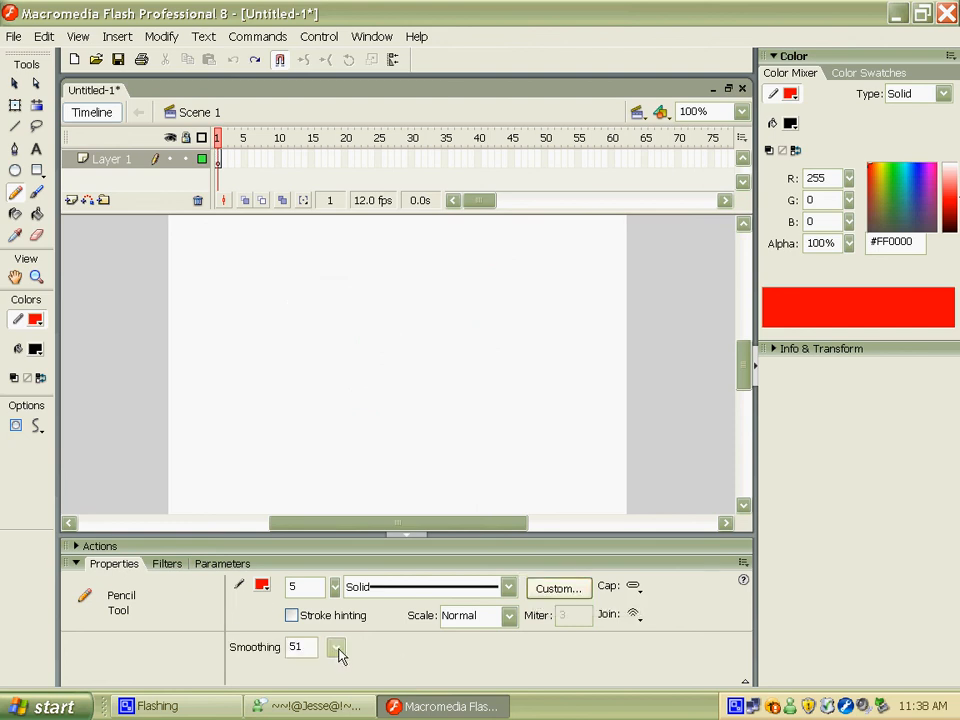
Step: Set the pencil's smoothing to 0 and draw two long freehand strokes across the stage
drag(338, 652, 336, 681)
click(440, 287)
drag(223, 396, 495, 300)
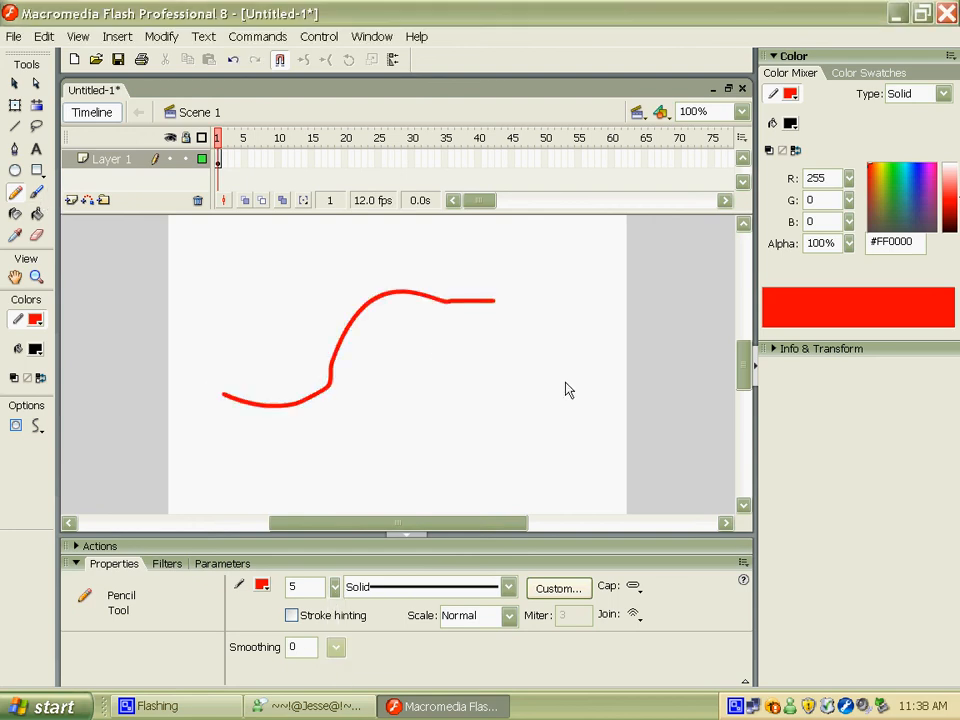
mouse_move(548, 410)
mouse_down()
mouse_move(409, 390)
mouse_move(445, 412)
mouse_up()
Step: Draw one freehand stroke with smoothing set to 20 and three more with smoothing set to 51
drag(335, 648, 338, 643)
drag(201, 302, 332, 280)
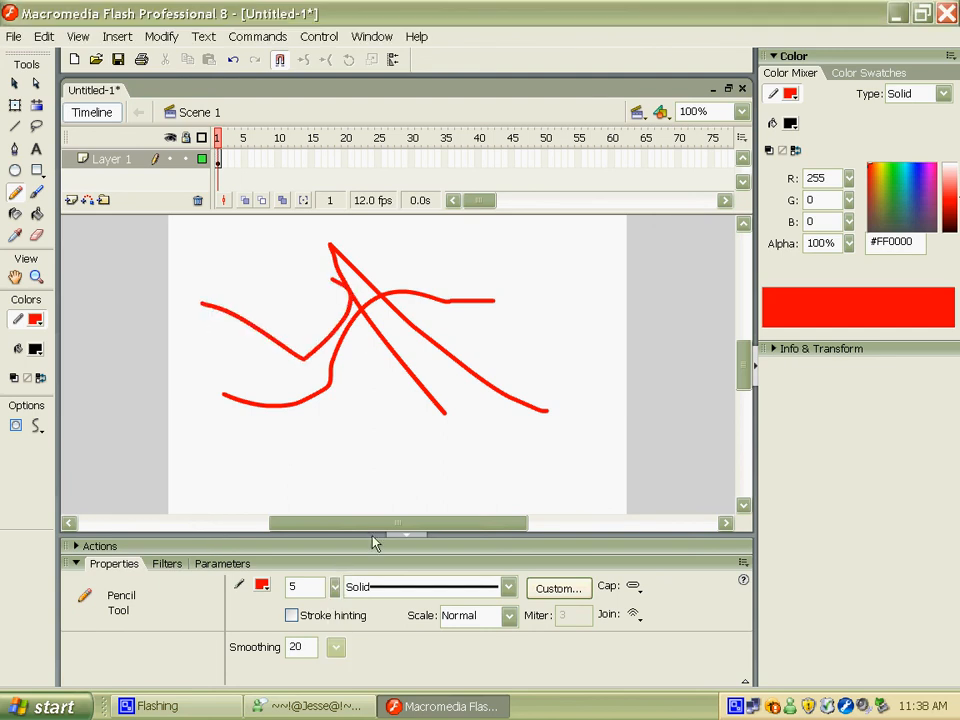
drag(341, 652, 343, 626)
drag(238, 390, 340, 450)
drag(258, 258, 388, 441)
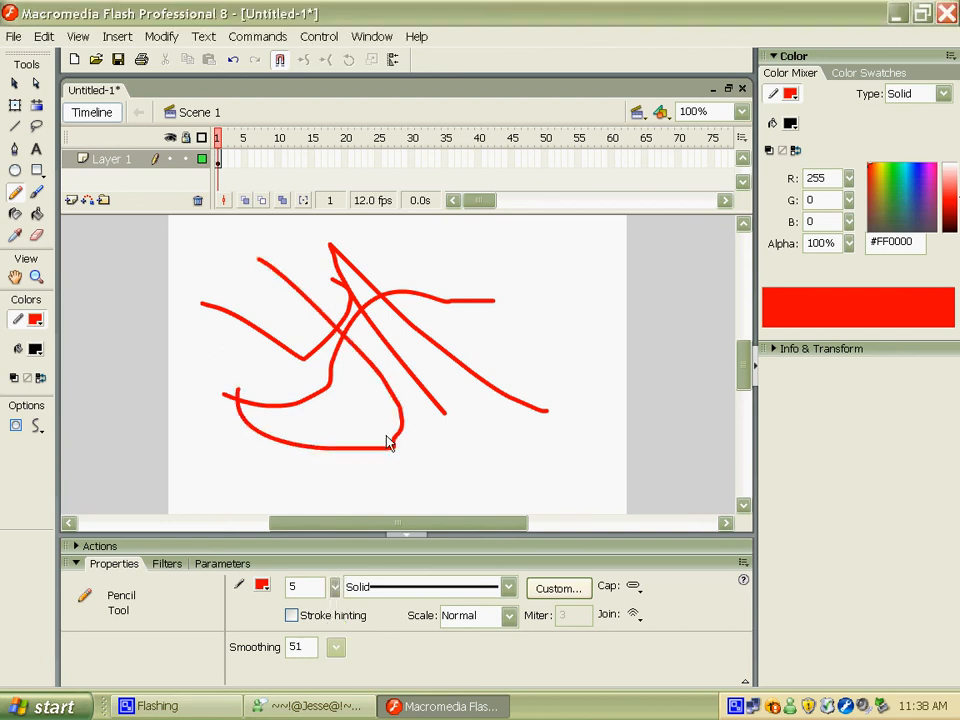
mouse_move(508, 455)
mouse_down()
mouse_move(439, 444)
mouse_move(430, 350)
mouse_up()
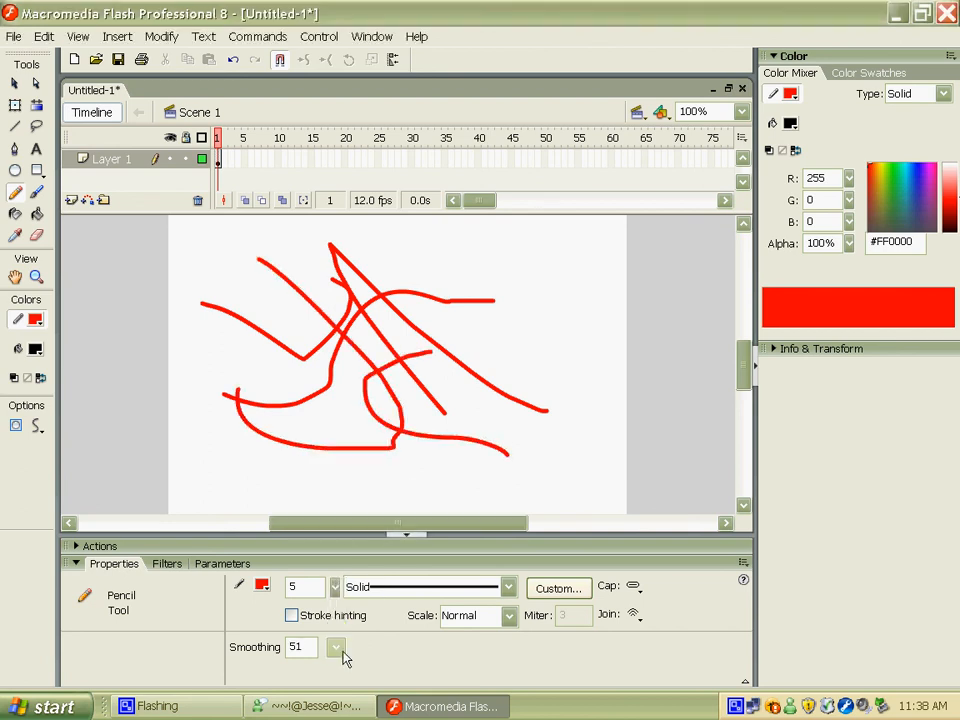
Step: Set the pencil's smoothing to 100 and draw three long curved strokes over the existing ones
drag(336, 647, 310, 446)
drag(189, 369, 440, 437)
mouse_move(508, 454)
mouse_down()
mouse_move(318, 366)
mouse_move(408, 303)
mouse_up()
drag(535, 297, 168, 466)
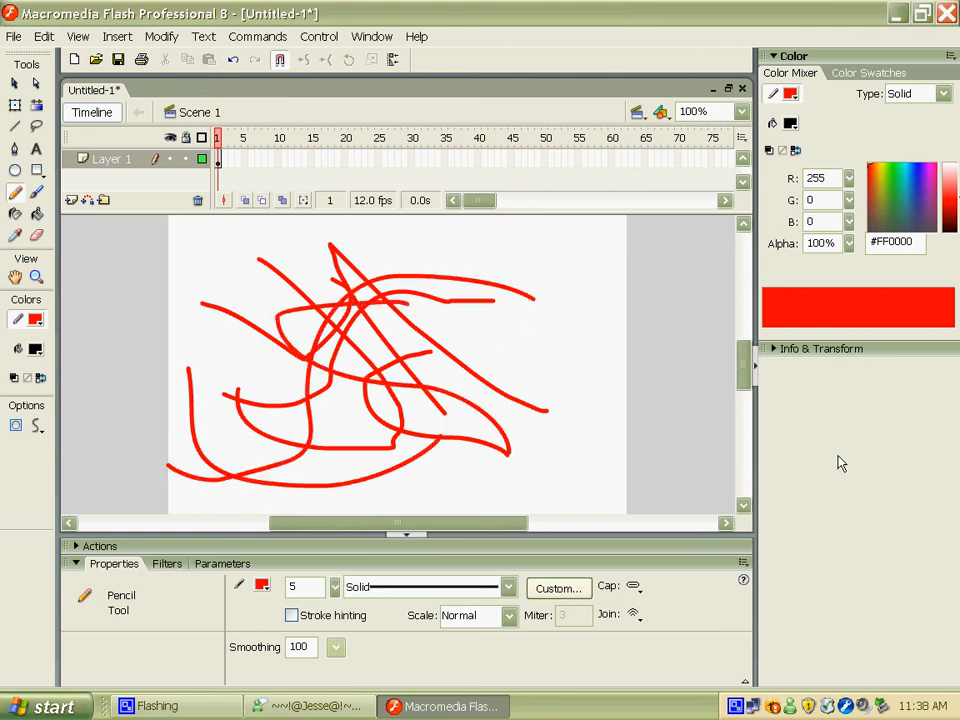
Step: Undo every freehand stroke drawn to compare the smoothing values
key(ctrl+z)
key(ctrl+z)
key(ctrl+z)
key(ctrl+z)
key(ctrl+z)
key(ctrl+z)
key(ctrl+z)
key(ctrl+z)
key(ctrl+z)
key(ctrl+z)
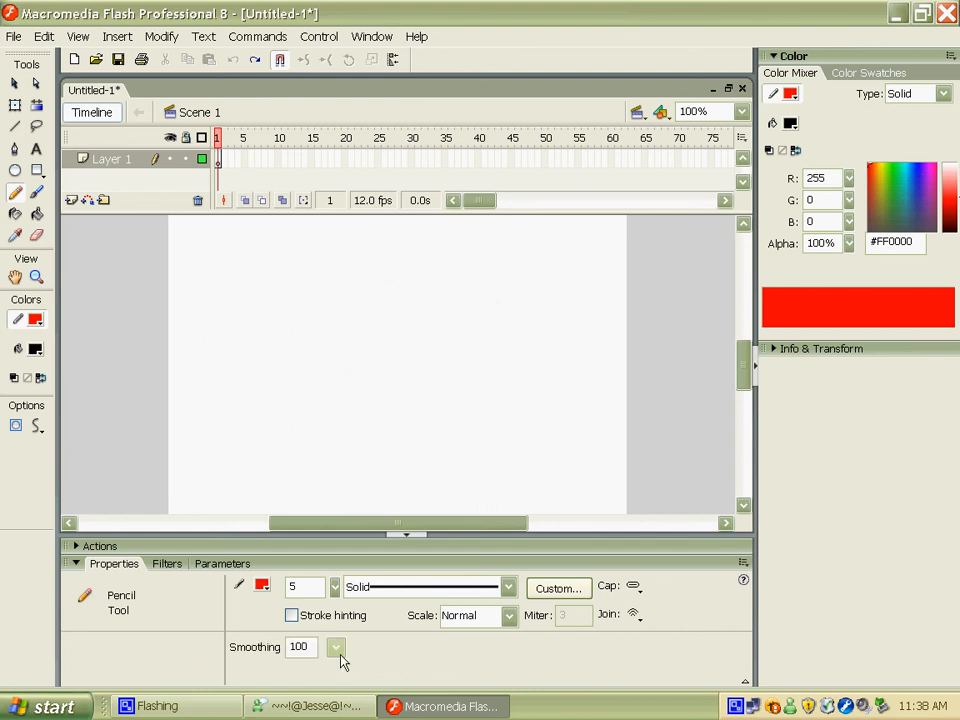
Step: Choose the stippled stroke style and draw two crossing freehand lines on the stage
click(508, 587)
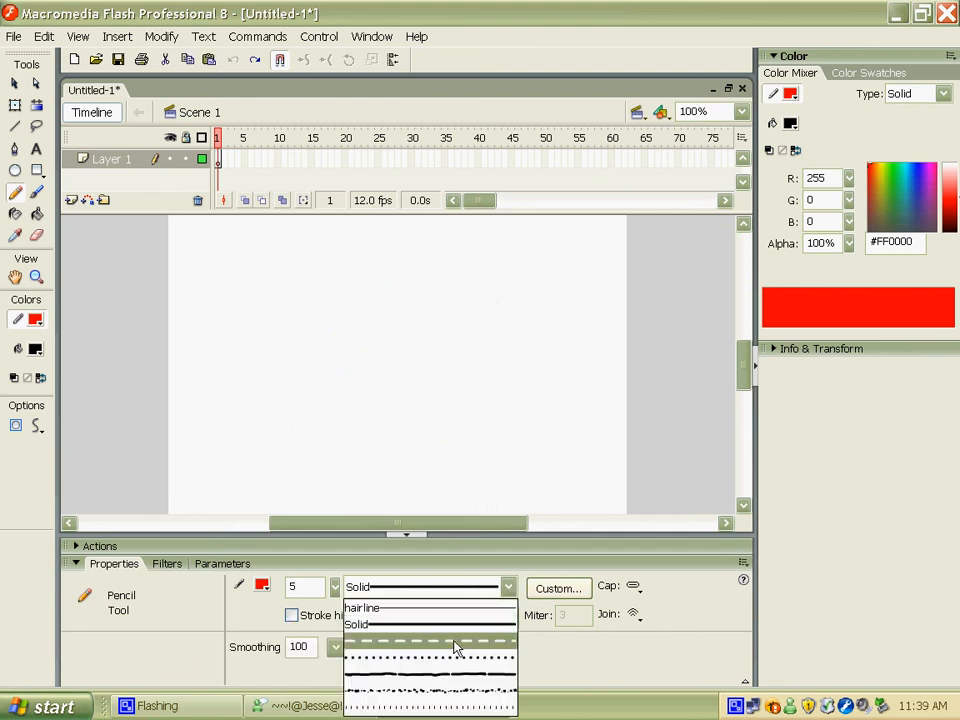
click(450, 700)
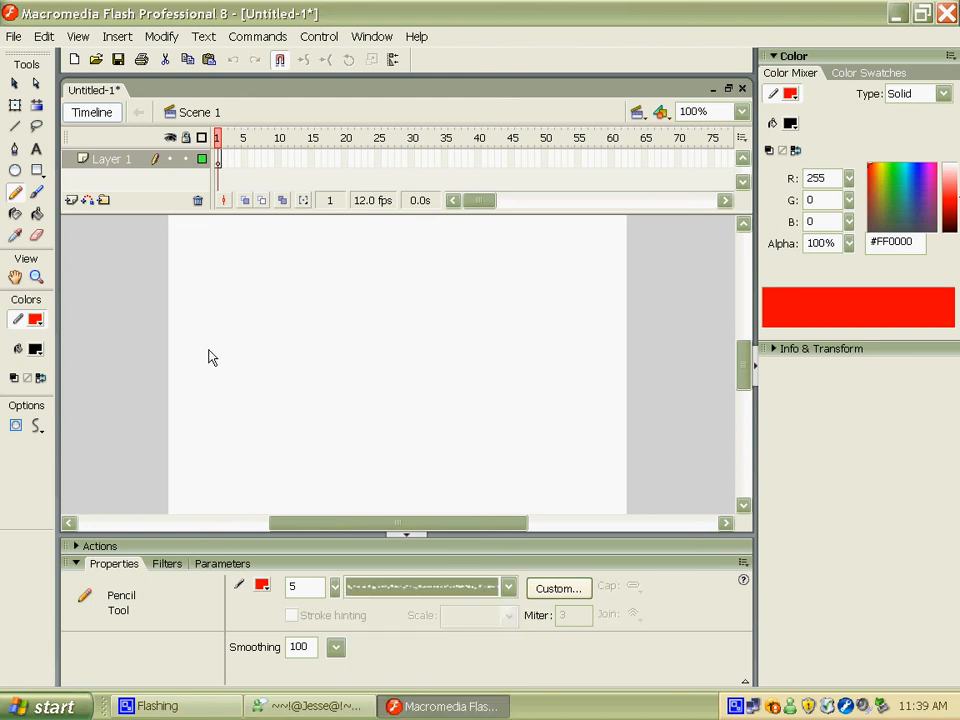
mouse_move(203, 335)
mouse_down()
mouse_move(289, 376)
mouse_move(450, 386)
mouse_up()
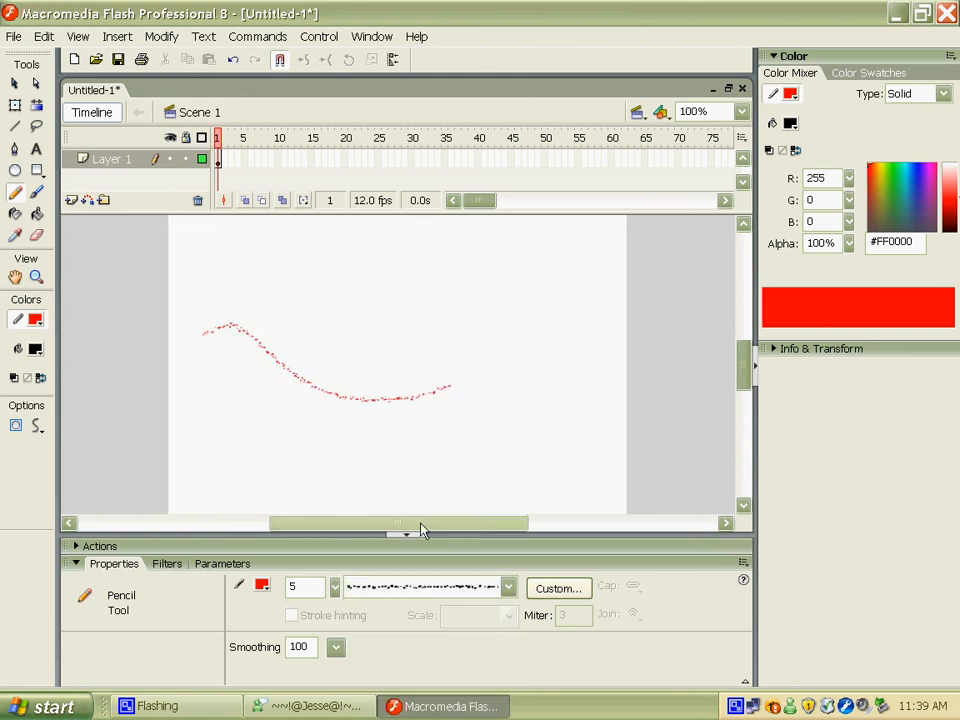
drag(423, 291, 287, 457)
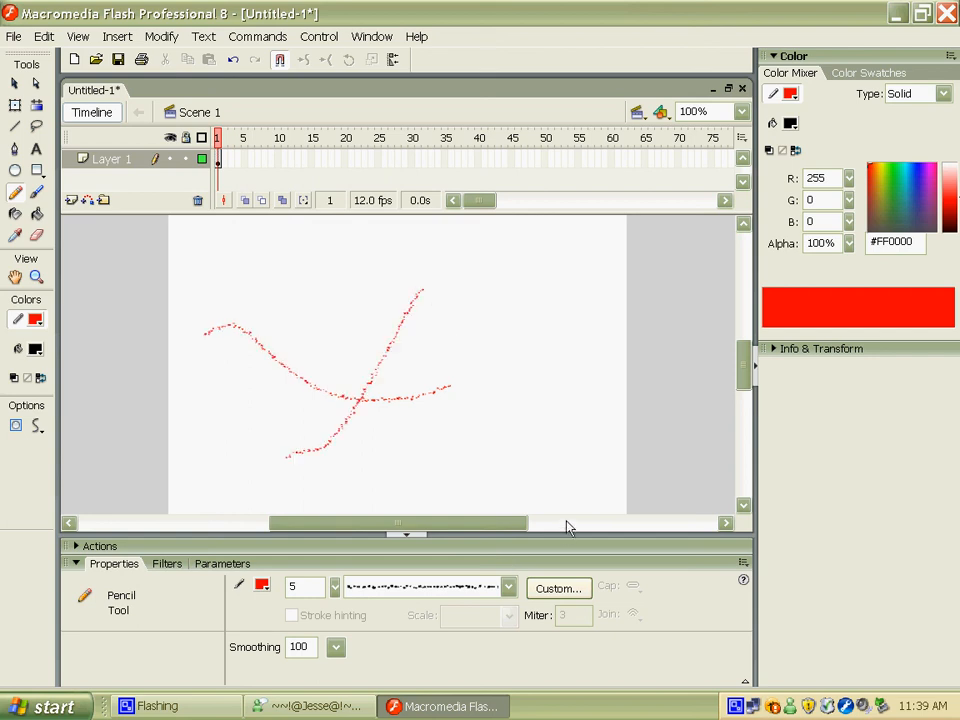
Step: Switch to the hatched stroke style and draw a short, nearly horizontal line right of the stippled ones
click(508, 586)
click(422, 709)
drag(580, 331, 447, 328)
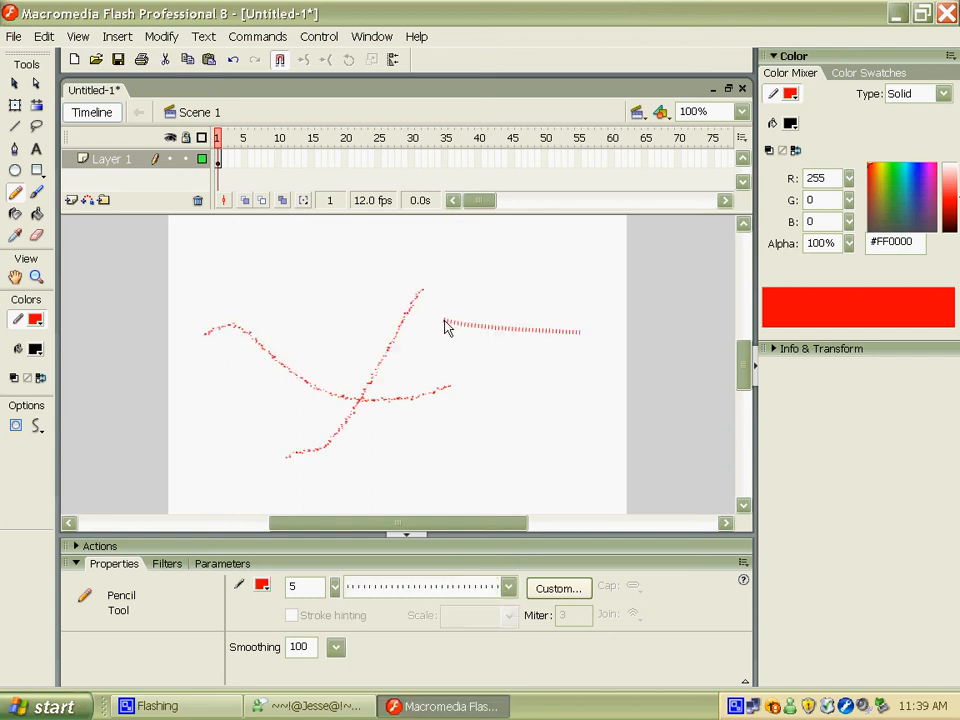
Step: Switch to the ragged stroke style and draw a long diagonal line across the stage
click(506, 584)
click(464, 678)
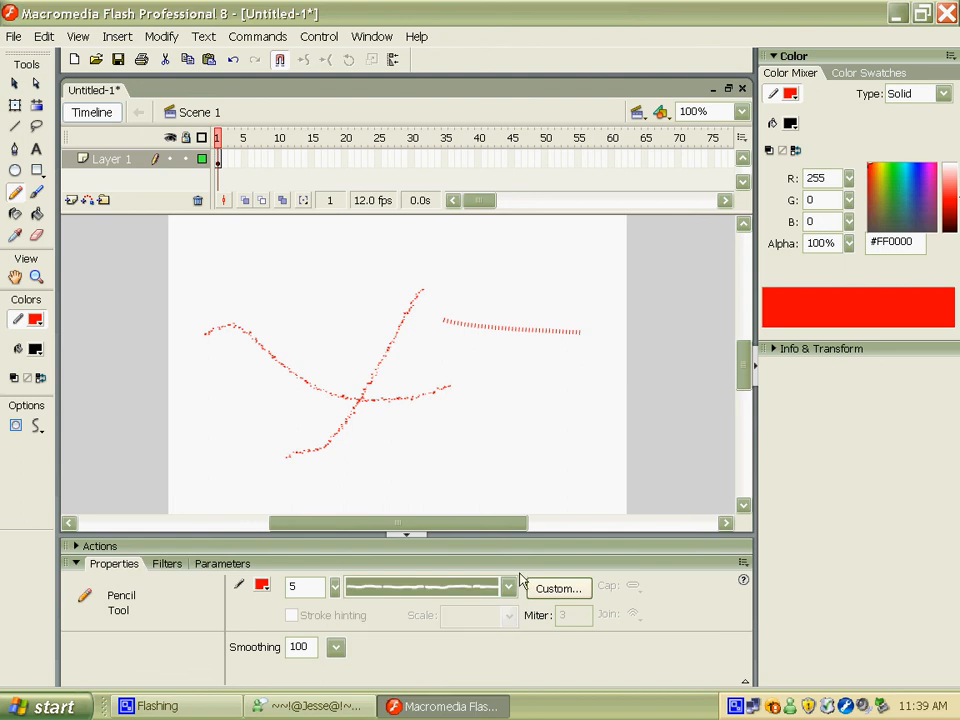
drag(553, 436, 327, 264)
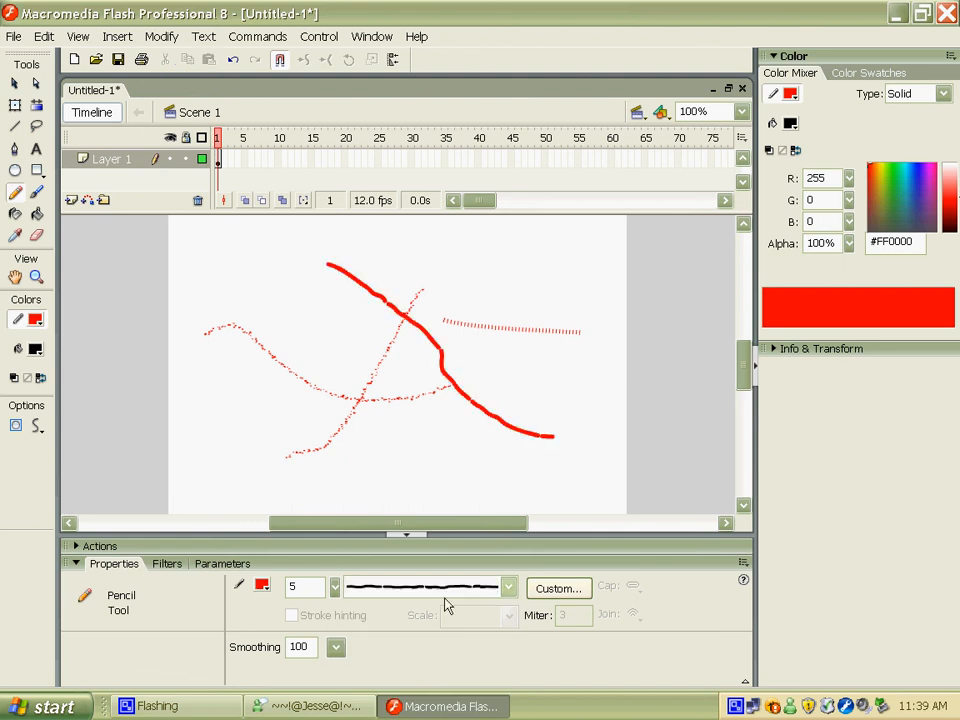
Step: Switch to the dotted stroke style and draw a nearly horizontal line low on the stage
click(502, 590)
click(490, 658)
drag(507, 455, 290, 446)
Step: Switch to the dashed stroke style and draw a long horizontal line beneath the dotted one
click(508, 586)
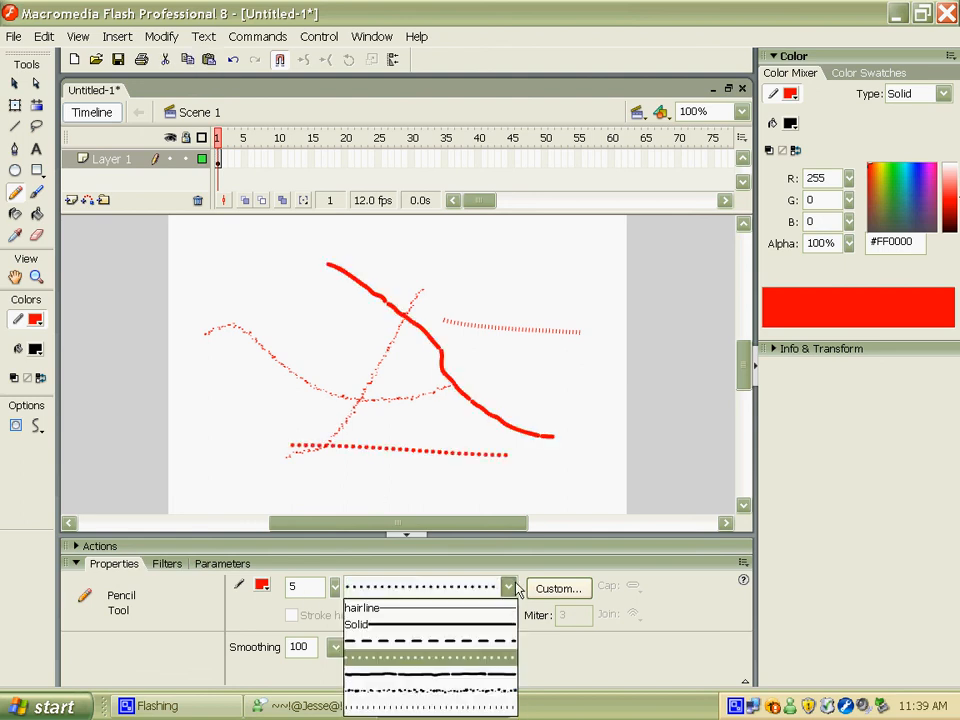
click(496, 645)
drag(568, 487, 263, 483)
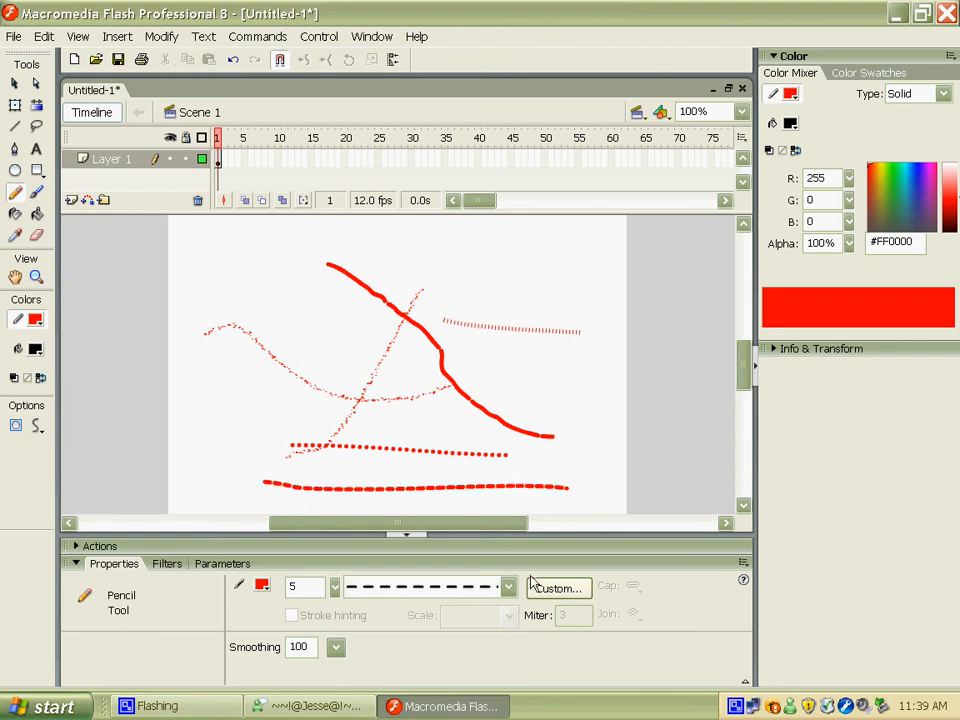
Step: Switch to the hairline stroke style and draw a short slanted line in the stage's upper-left area
click(467, 584)
click(466, 608)
drag(317, 283, 206, 245)
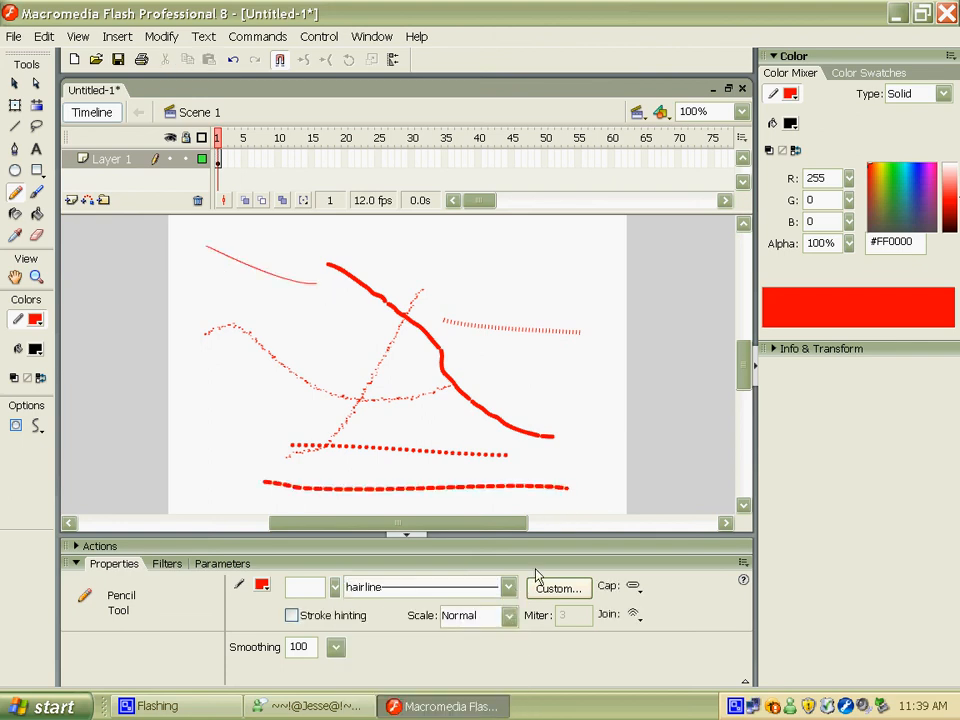
Step: Switch back to the Solid stroke style and draw a thin line just above the dotted one
click(508, 586)
click(470, 620)
drag(525, 462, 290, 440)
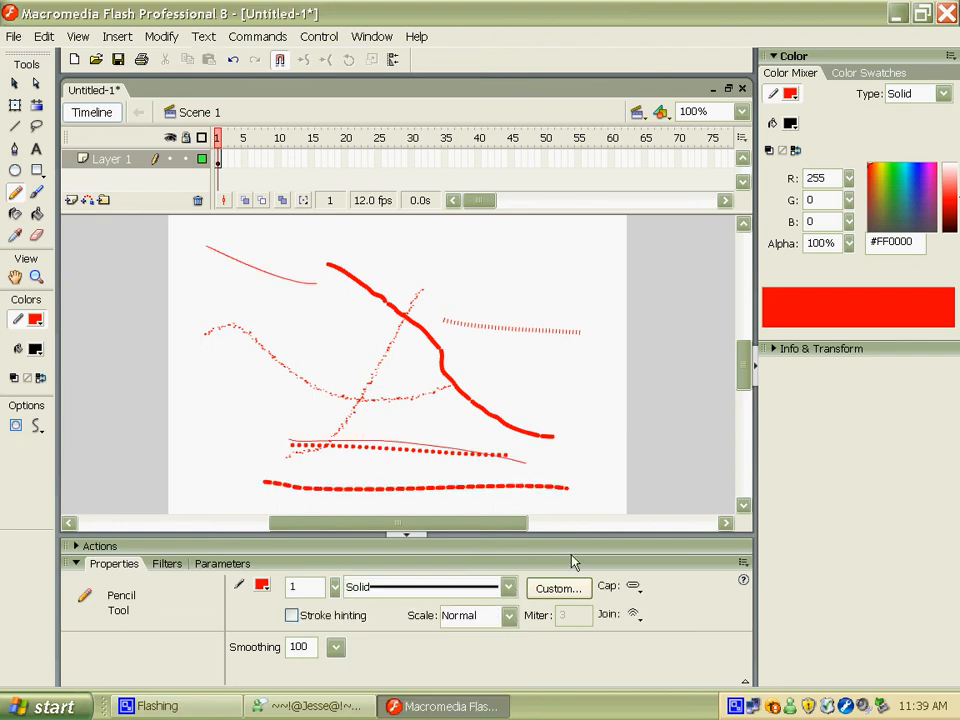
Step: Draw a thin diagonal line with the stroke scale set to Horizontal, and change the scale to Vertical
click(508, 615)
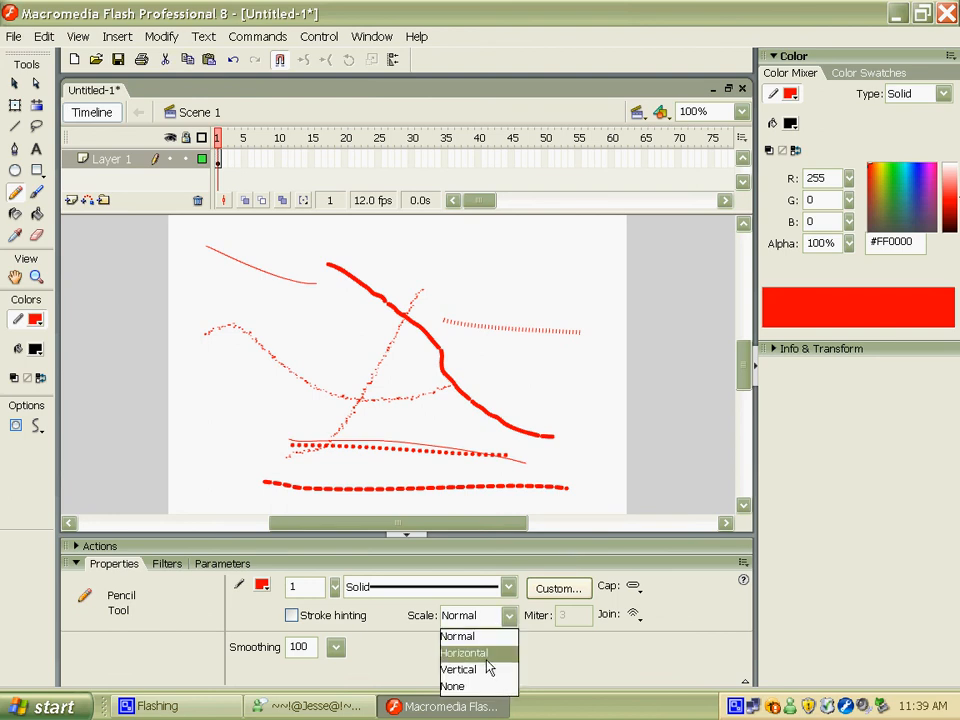
click(486, 652)
drag(566, 464, 316, 283)
click(508, 615)
click(483, 667)
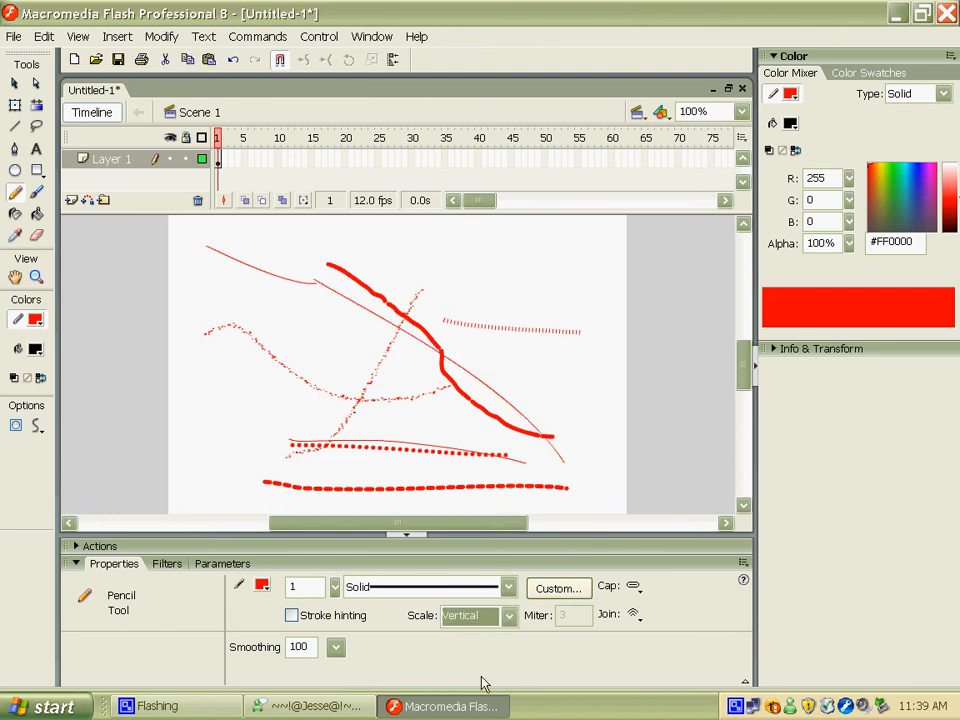
Step: Define a custom Dotted stroke style with a thickness of 8 pts
click(558, 588)
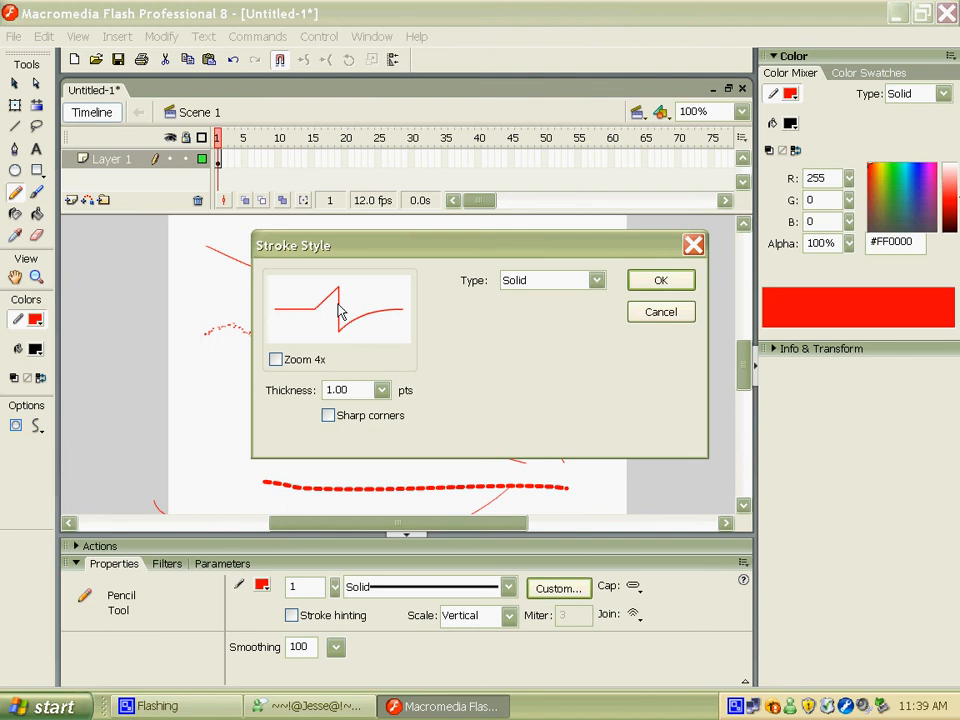
click(382, 390)
click(345, 475)
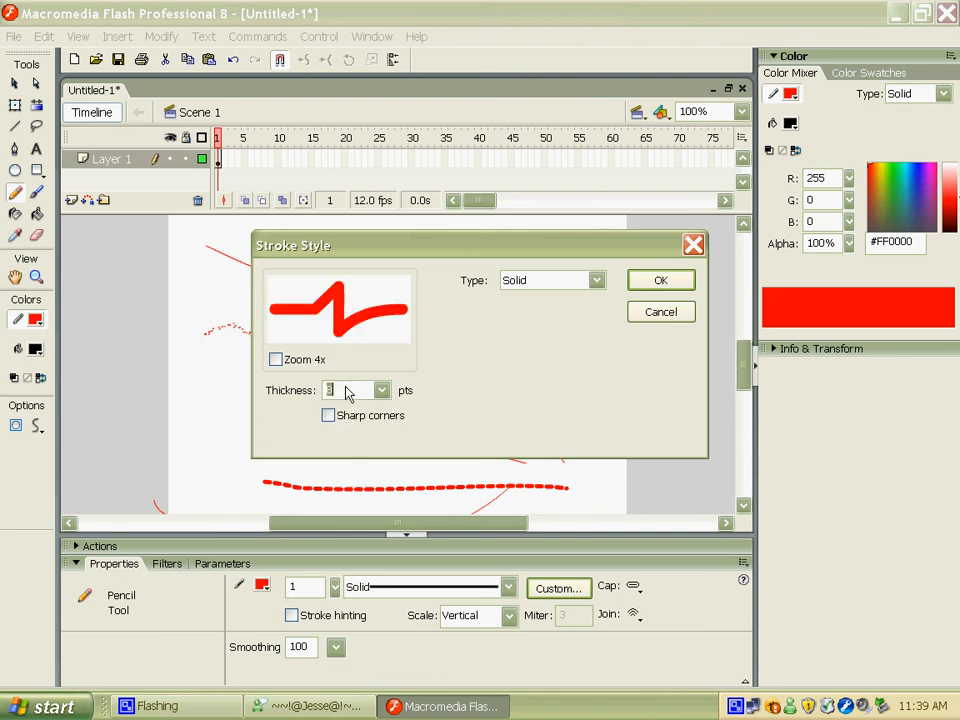
click(275, 360)
click(275, 360)
click(595, 280)
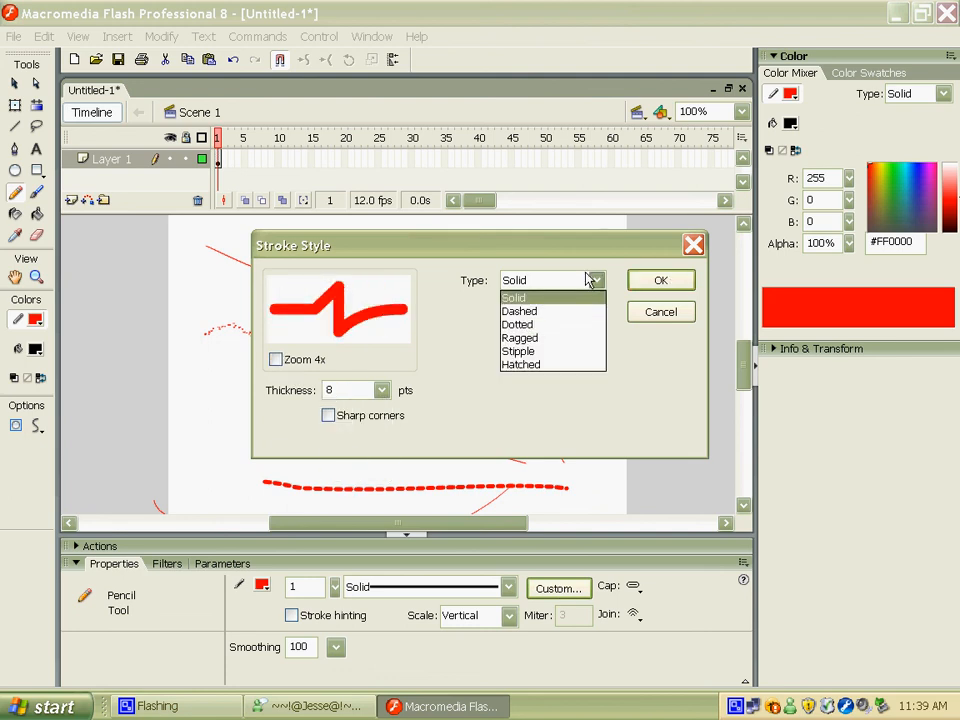
click(575, 326)
click(661, 281)
Step: Draw three long dotted curves across the stage with the custom stroke
drag(578, 331, 322, 336)
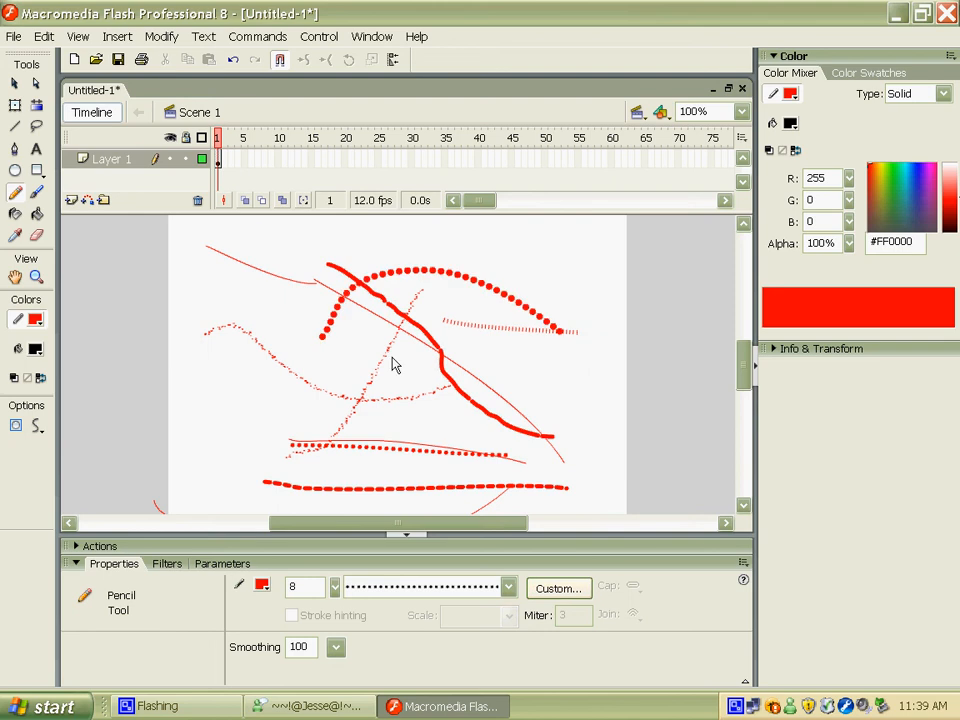
mouse_move(216, 284)
mouse_down()
mouse_move(499, 332)
mouse_move(500, 312)
mouse_up()
drag(561, 403, 218, 284)
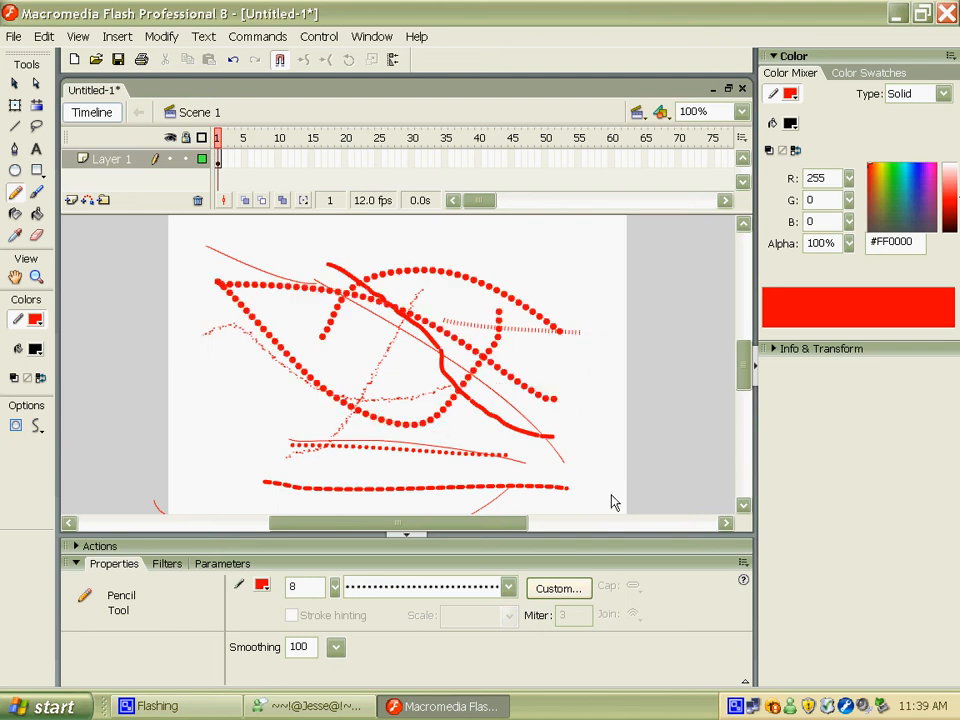
Step: Undo all the pencil strokes until the stage is empty
key(ctrl+z)
key(ctrl+z)
key(ctrl+z)
key(ctrl+z)
key(ctrl+z)
key(ctrl+z)
key(ctrl+z)
key(ctrl+z)
key(ctrl+z)
key(ctrl+z)
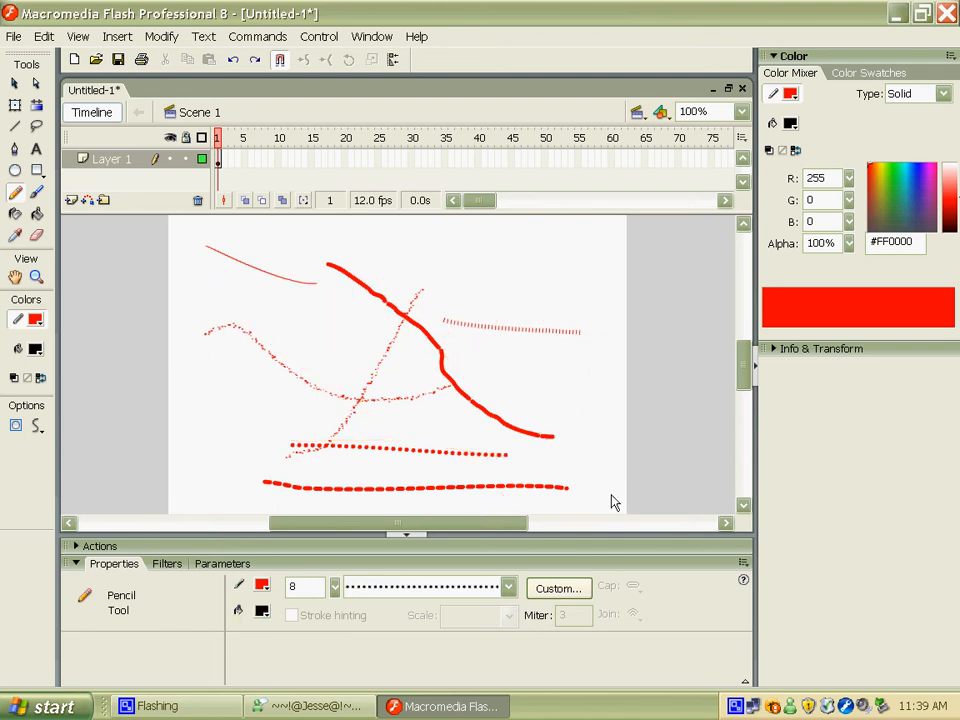
key(ctrl+z)
key(ctrl+z)
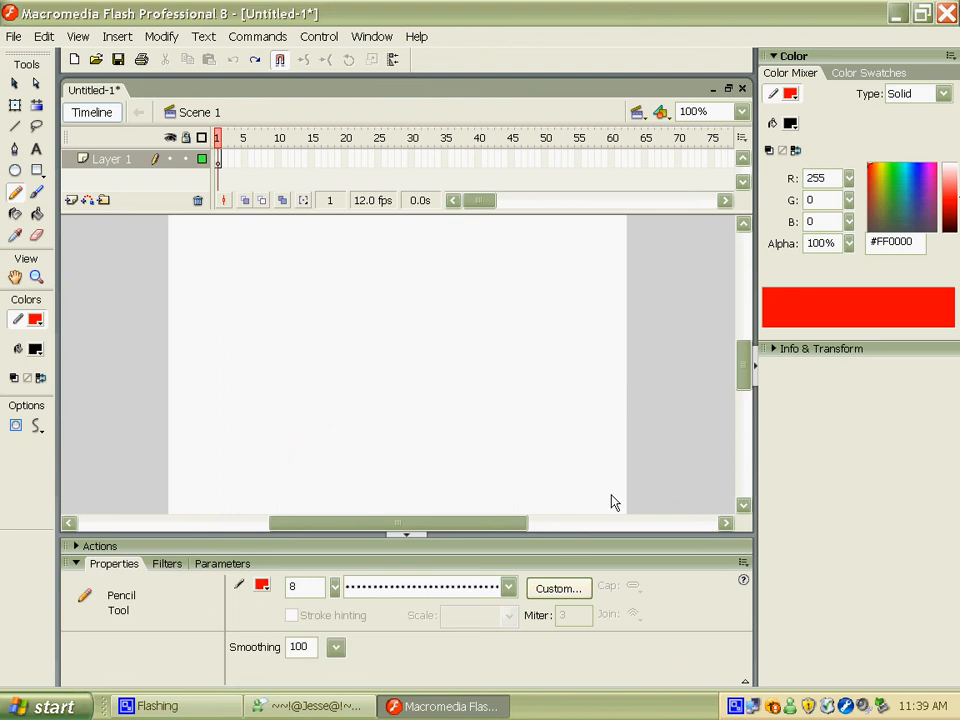
Step: Switch to the Brush tool and set its fill color to bright green #33FF00
click(38, 190)
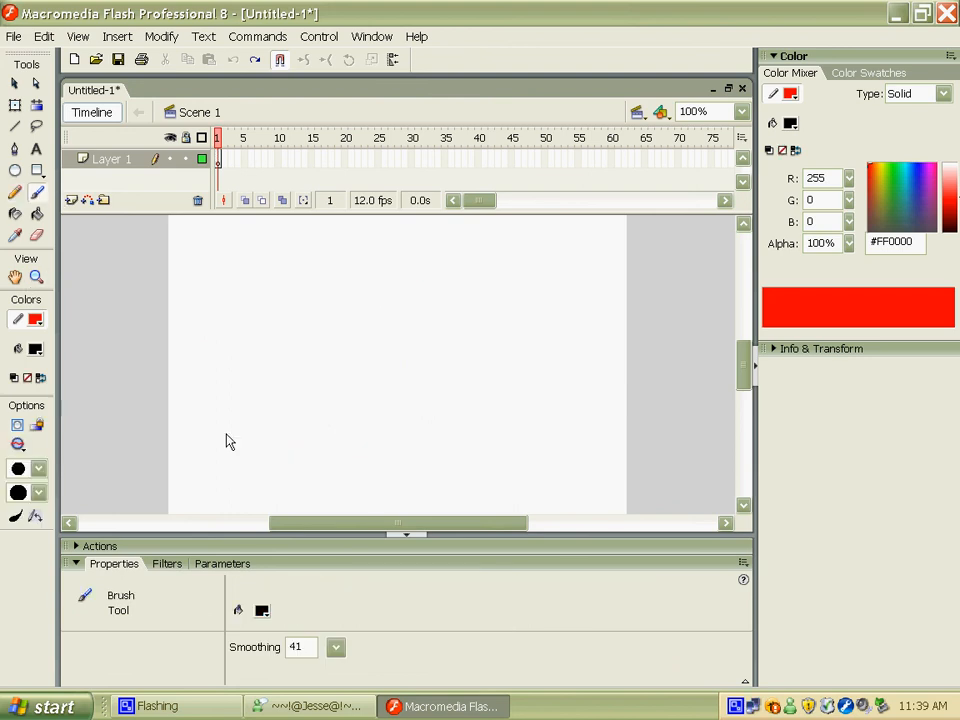
click(18, 350)
click(35, 349)
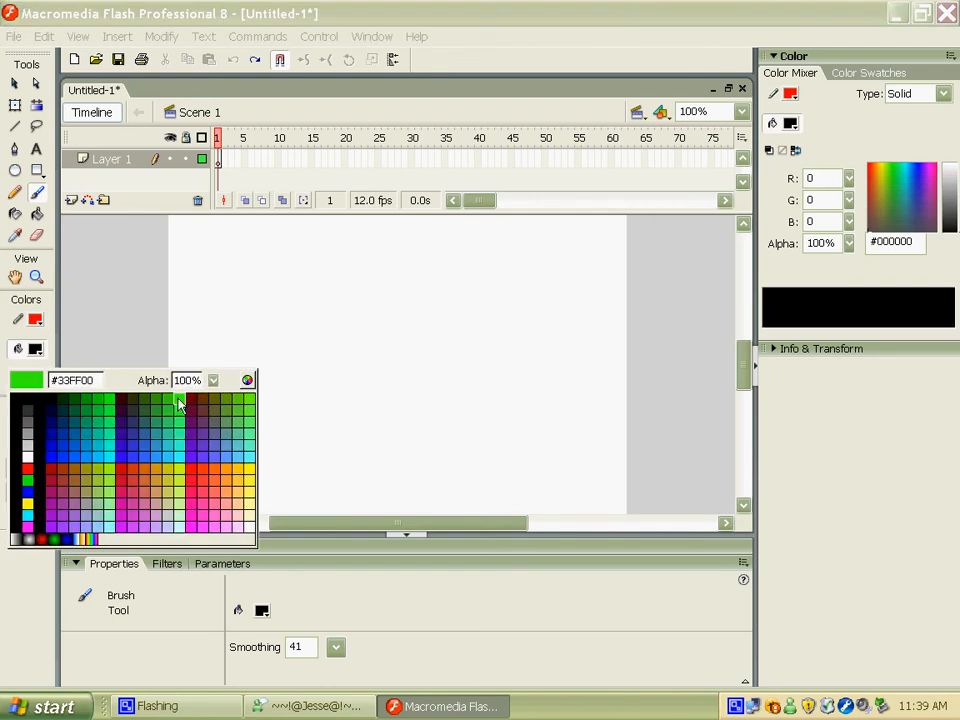
click(179, 403)
Step: Give the brush the third-smallest size and the steepest slanted-line shape
click(38, 468)
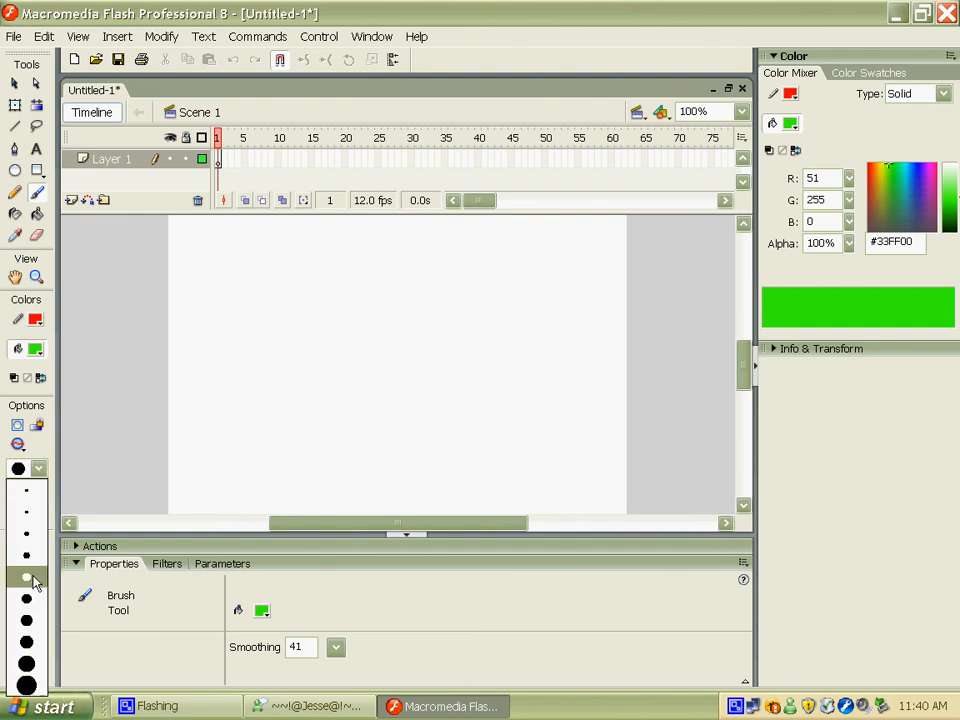
click(26, 533)
click(39, 493)
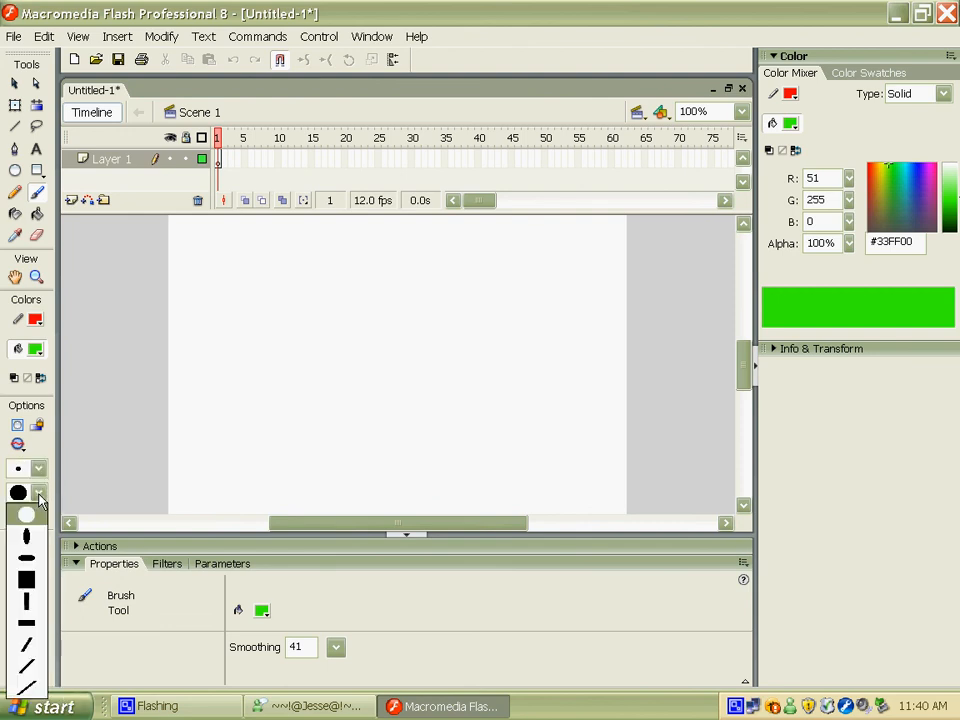
click(26, 645)
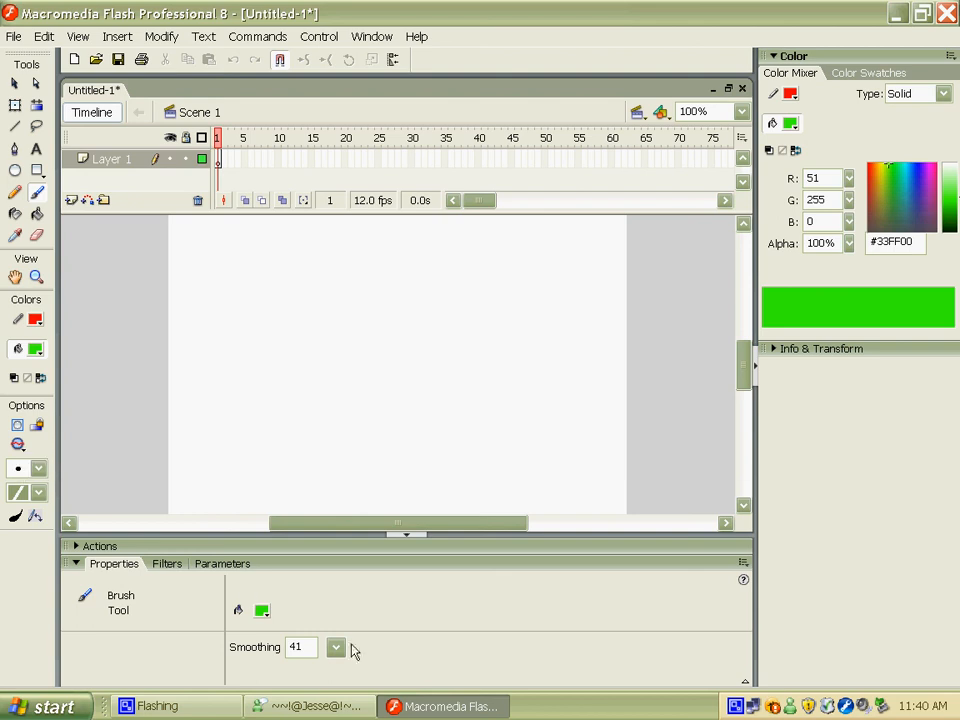
Step: Set the brush smoothing to 44 and paint several freehand looping strokes in the middle of the stage
drag(336, 647, 336, 643)
mouse_move(376, 275)
mouse_down()
mouse_move(435, 449)
mouse_move(516, 420)
mouse_up()
drag(470, 331, 330, 296)
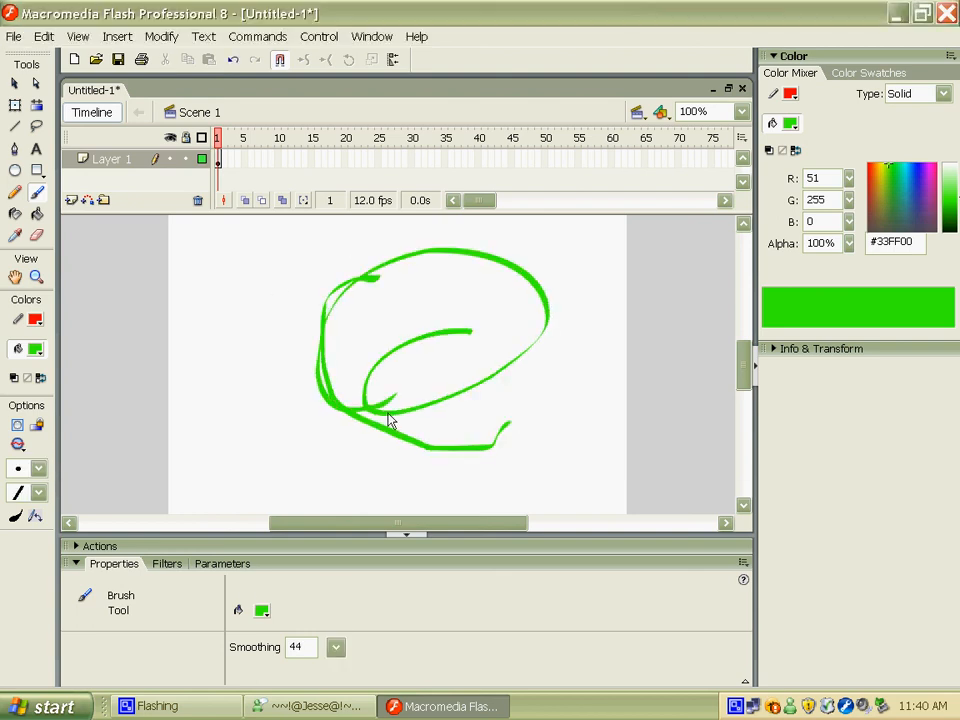
mouse_move(390, 420)
mouse_down()
mouse_move(375, 289)
mouse_move(668, 405)
mouse_up()
Step: Undo all the green brush strokes
key(ctrl+z)
key(ctrl+z)
key(ctrl+z)
key(ctrl+z)
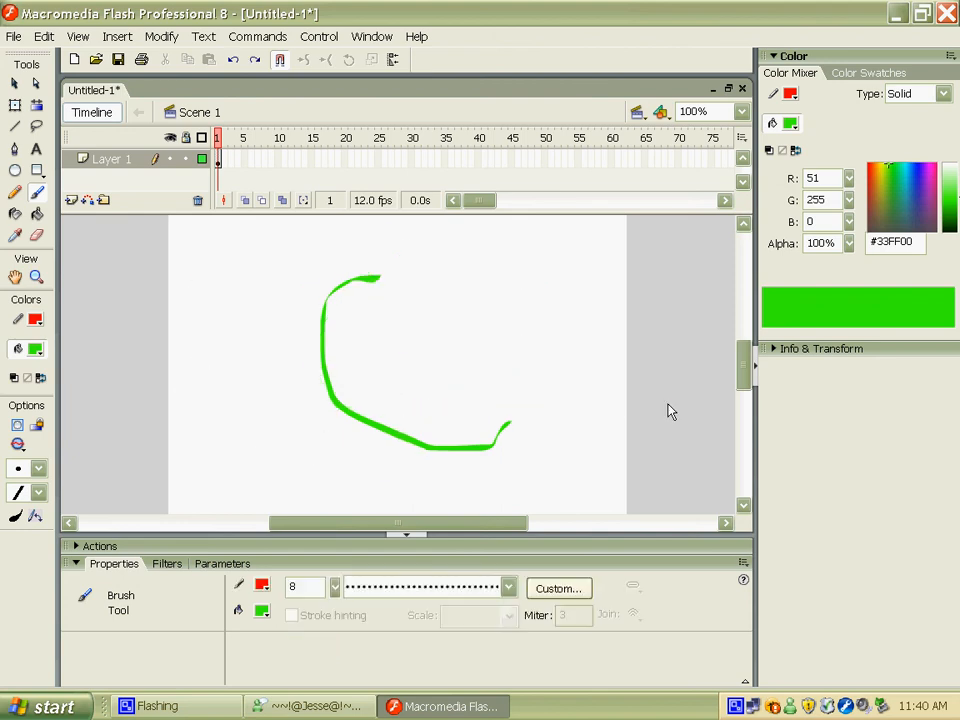
Step: Set both stroke and fill to black and draw a dotted-outline oval in the middle of the stage with the Oval tool
click(15, 171)
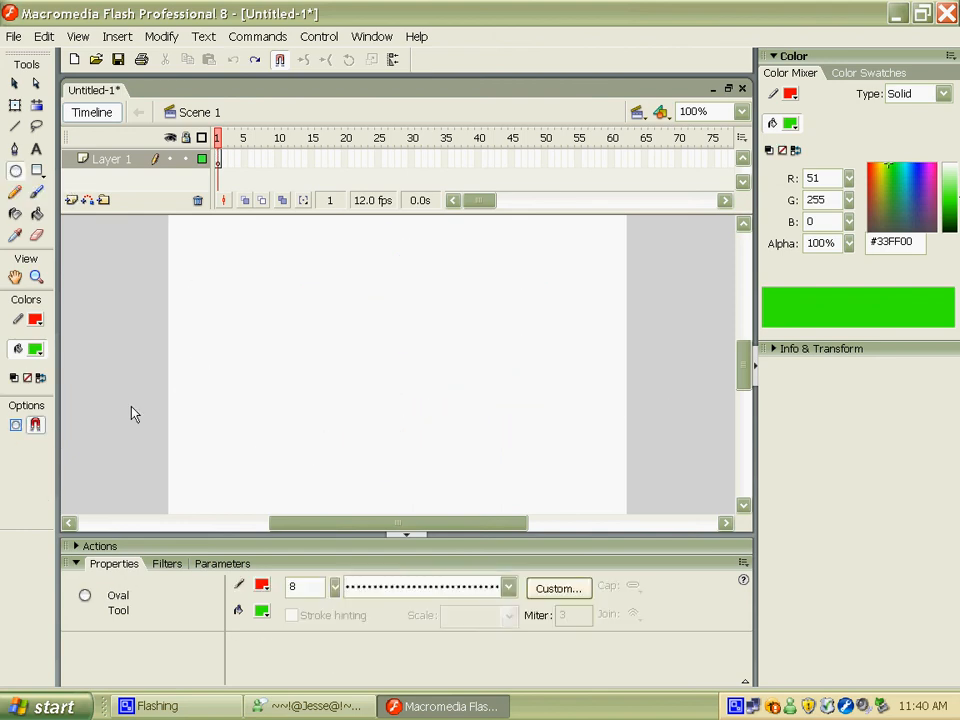
click(35, 319)
click(24, 376)
click(35, 349)
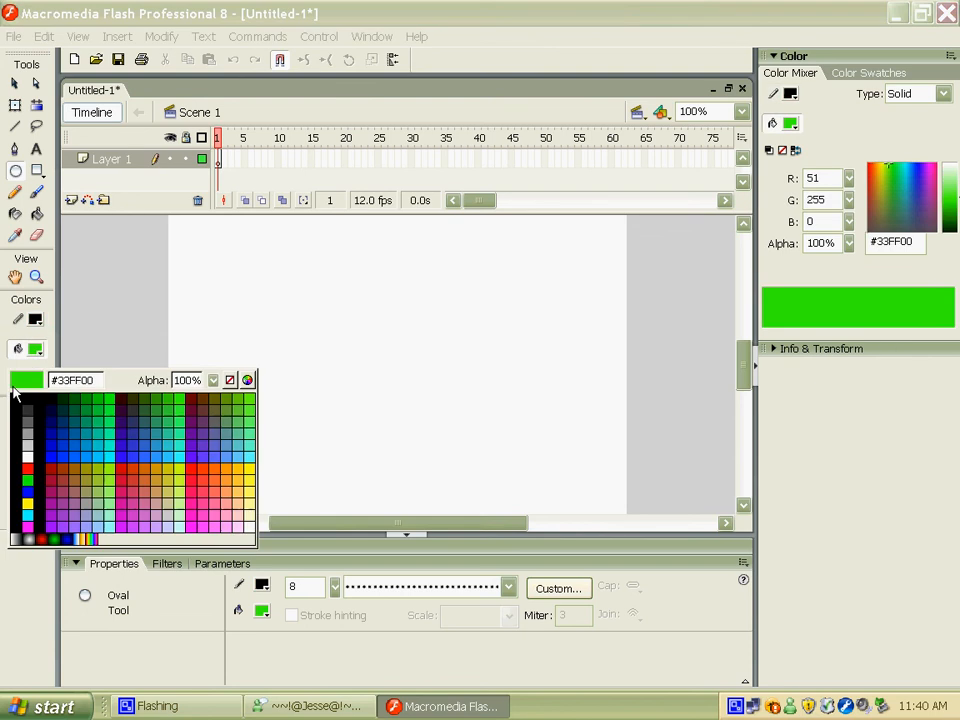
click(26, 400)
drag(328, 302, 477, 411)
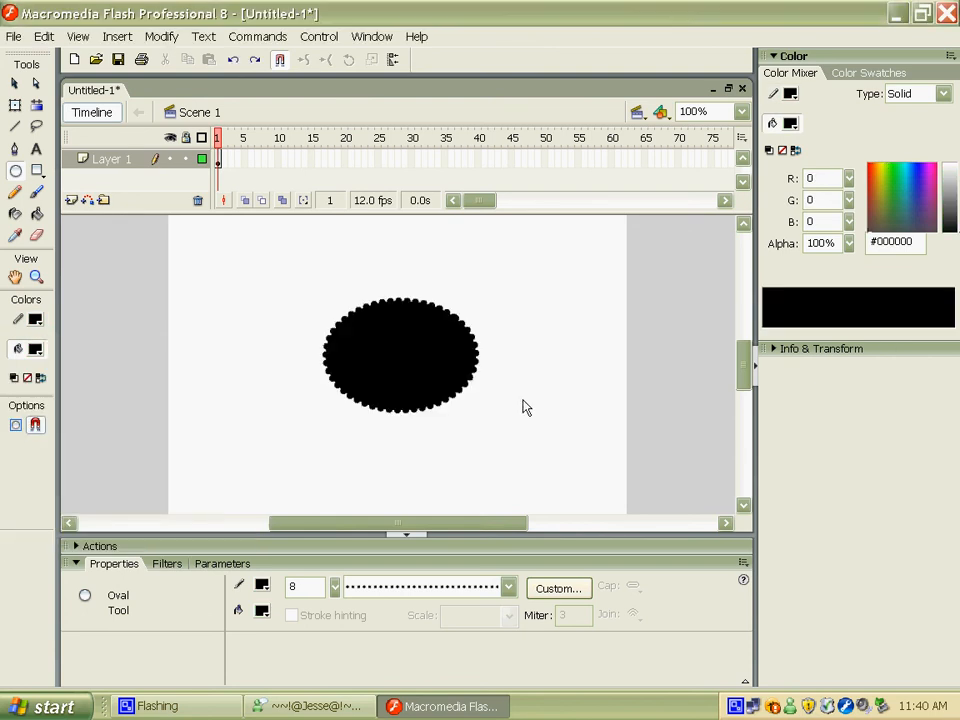
Step: Switch the stroke to hairline, then draw a tall narrow oval beside the dotted one and a large circle overlapping it
click(456, 588)
click(422, 606)
drag(212, 288, 272, 429)
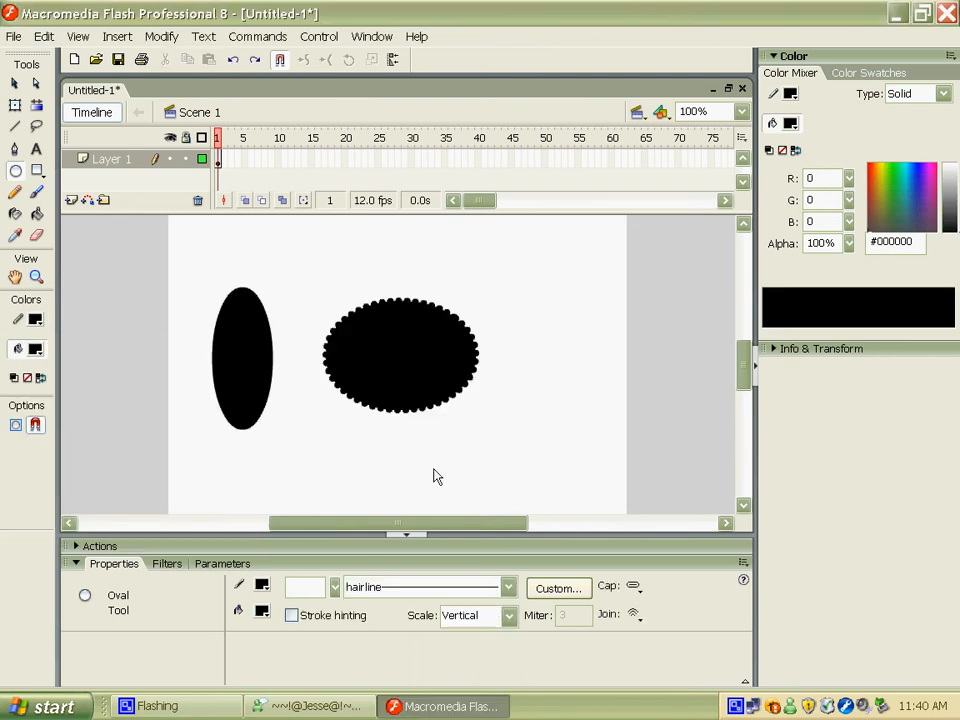
drag(583, 433, 391, 240)
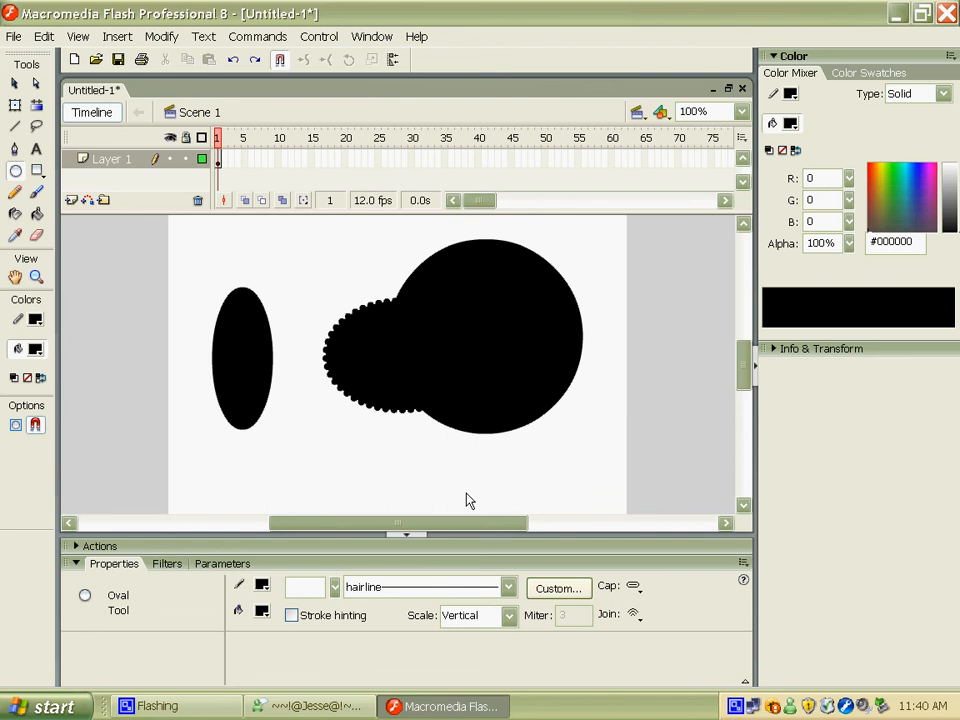
Step: Set the stroke to dotted with height 1 and draw an oval across the stage's left edge
click(335, 589)
click(509, 589)
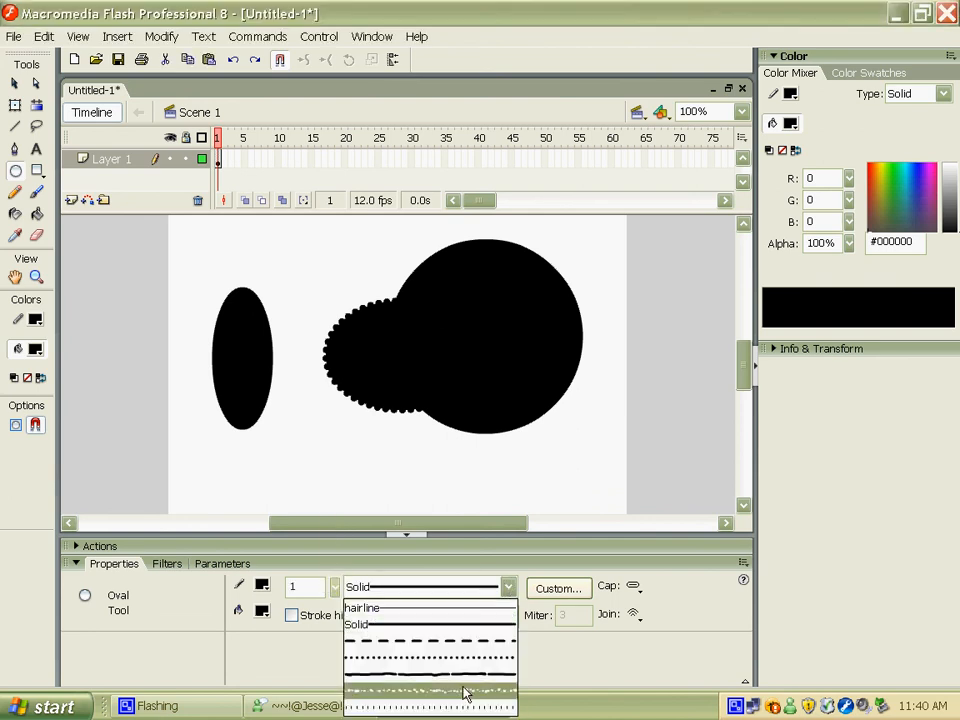
click(440, 660)
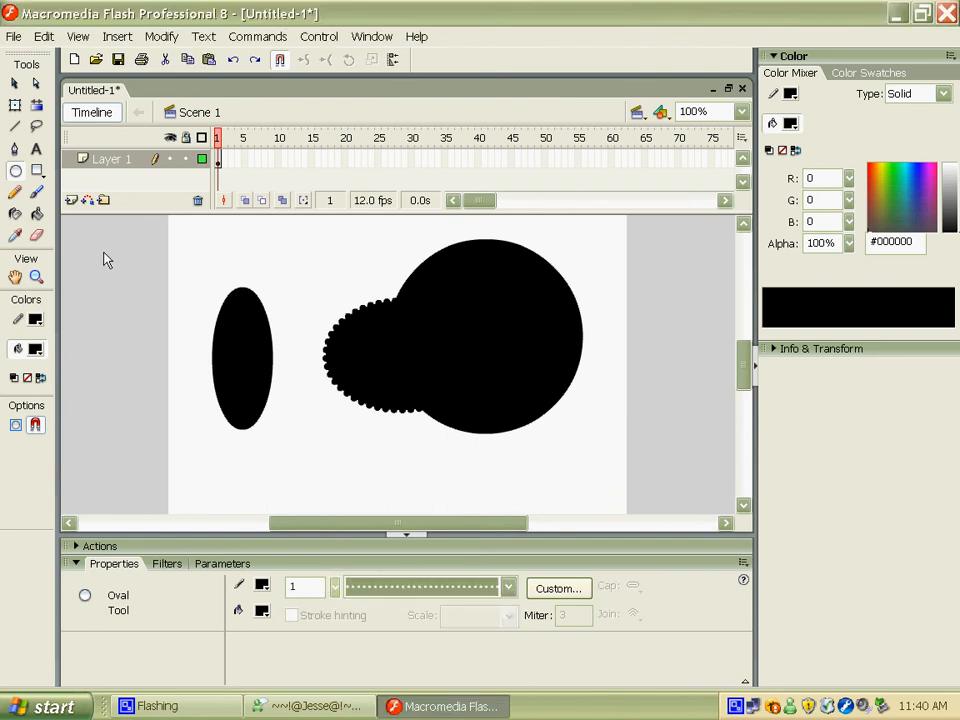
mouse_move(103, 258)
mouse_down()
mouse_move(206, 396)
mouse_move(212, 384)
mouse_up()
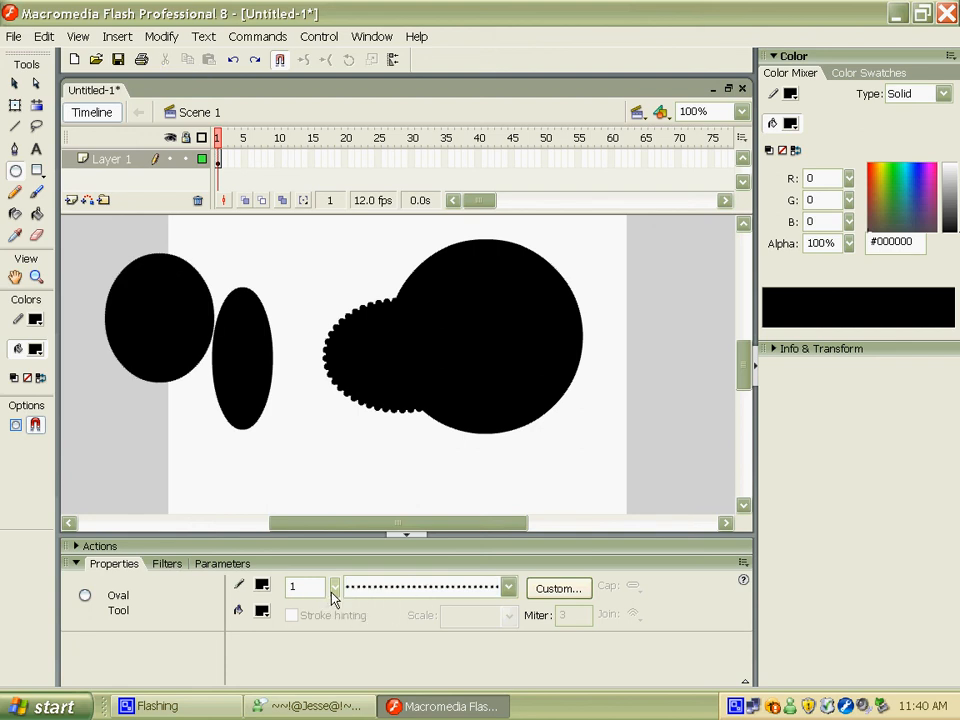
Step: Raise the stroke height to 19.5 and draw a small dotted-outline circle near the stage's lower edge
drag(333, 590, 328, 552)
drag(302, 467, 354, 518)
scroll(375, 440, down, 3)
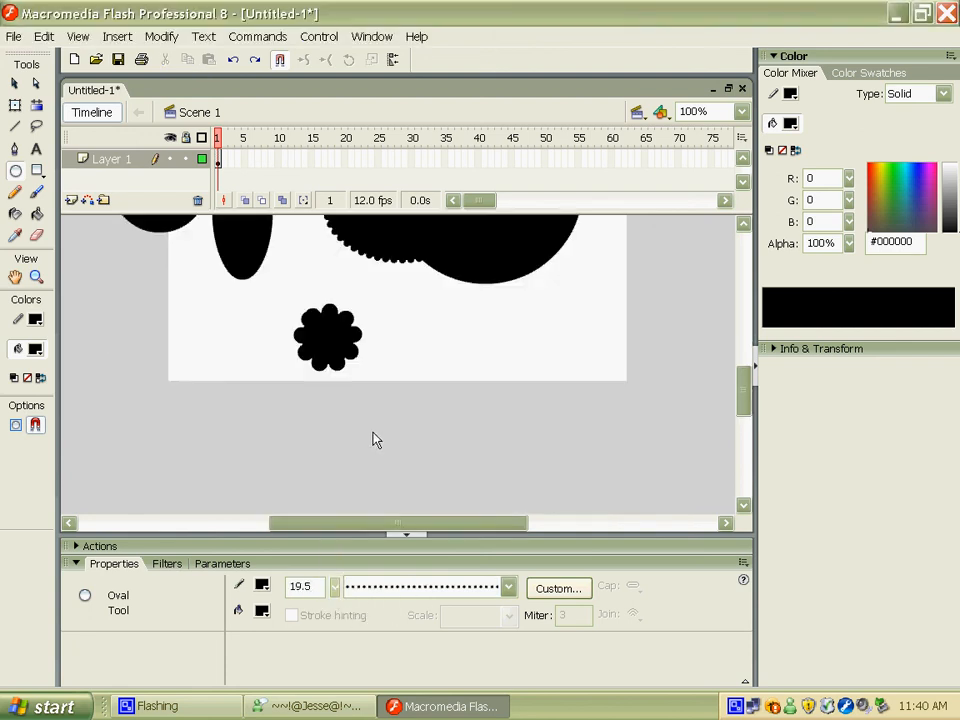
scroll(375, 440, up, 3)
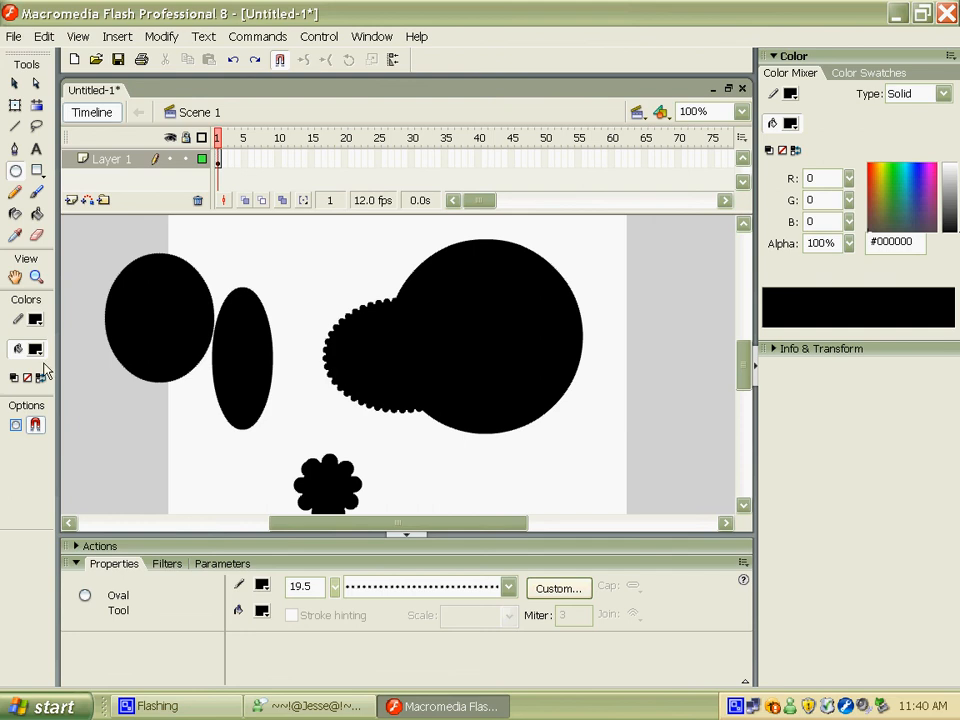
Step: With the Rectangle tool, draw a dotted-outline rectangle at the stage's lower-left corner, then two rectangles with a hairline stroke
click(38, 172)
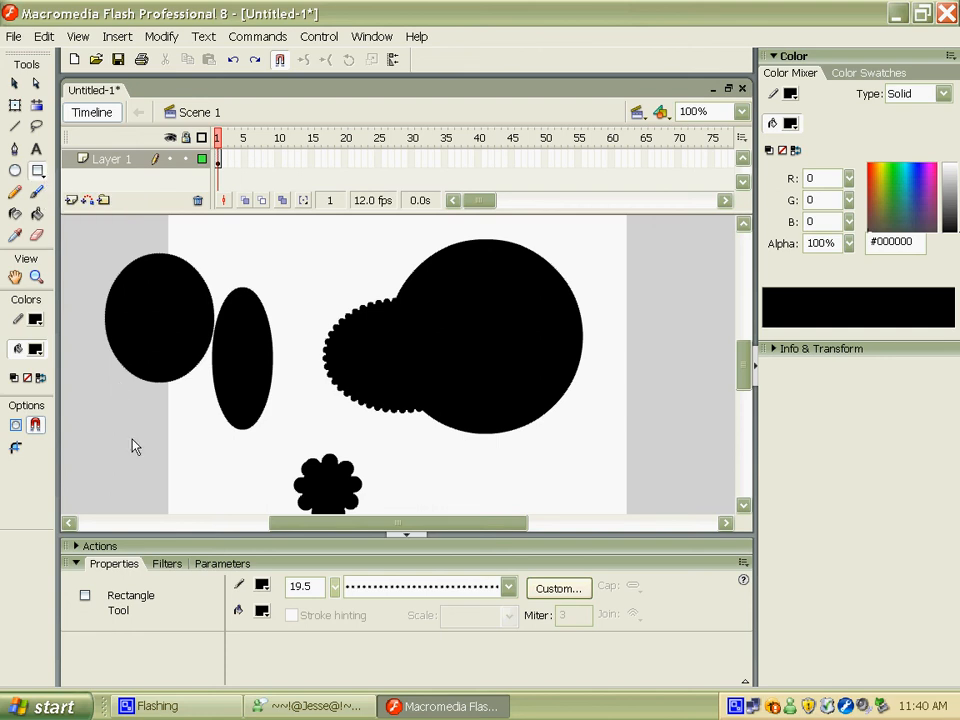
drag(106, 427, 199, 511)
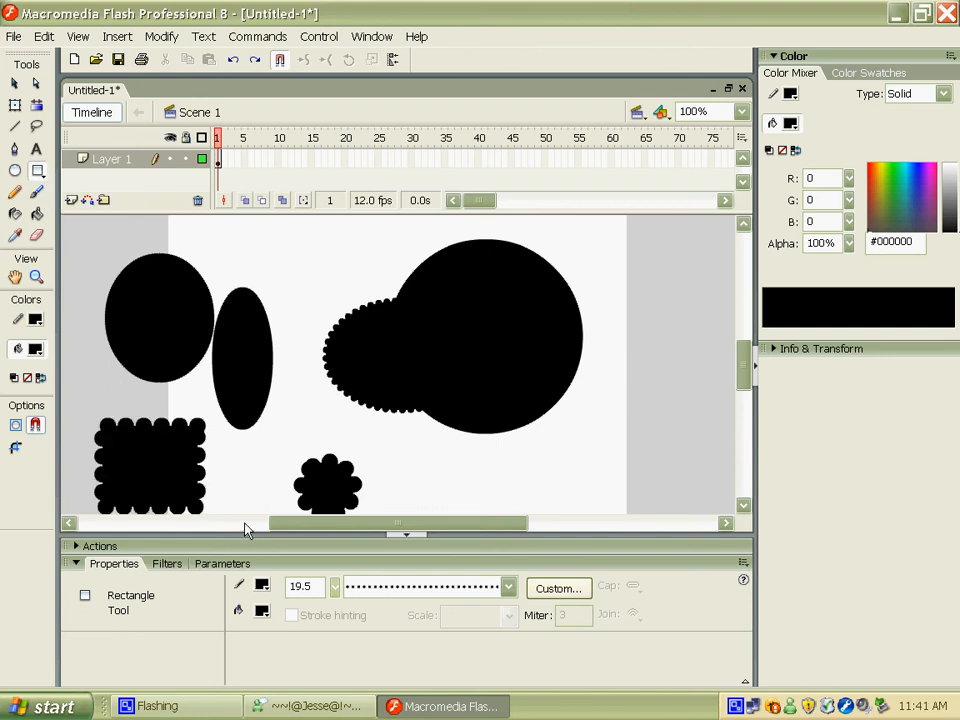
click(444, 587)
click(410, 606)
drag(262, 237, 365, 279)
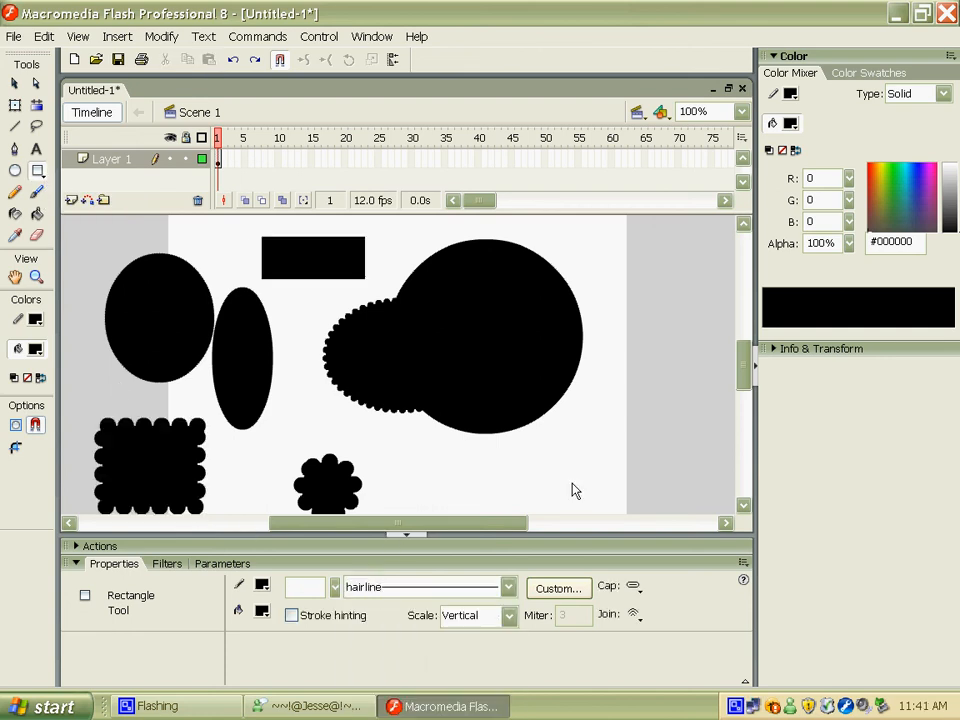
drag(597, 491, 539, 434)
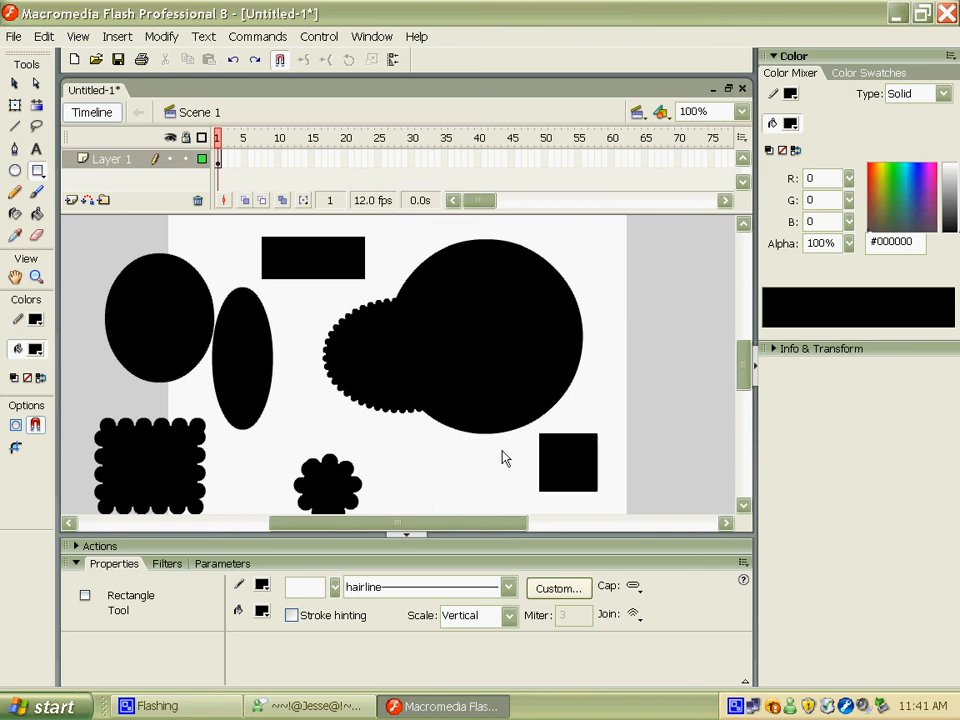
Step: Set the rectangle corner radius to 5 points and draw two rounded rectangles above the stage
click(15, 447)
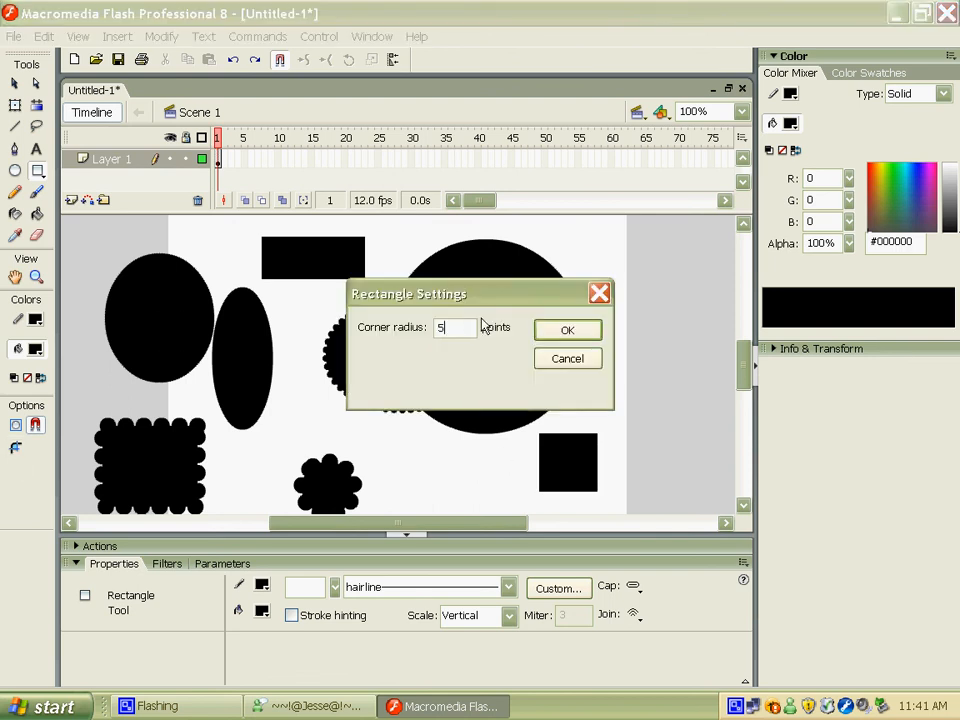
click(590, 332)
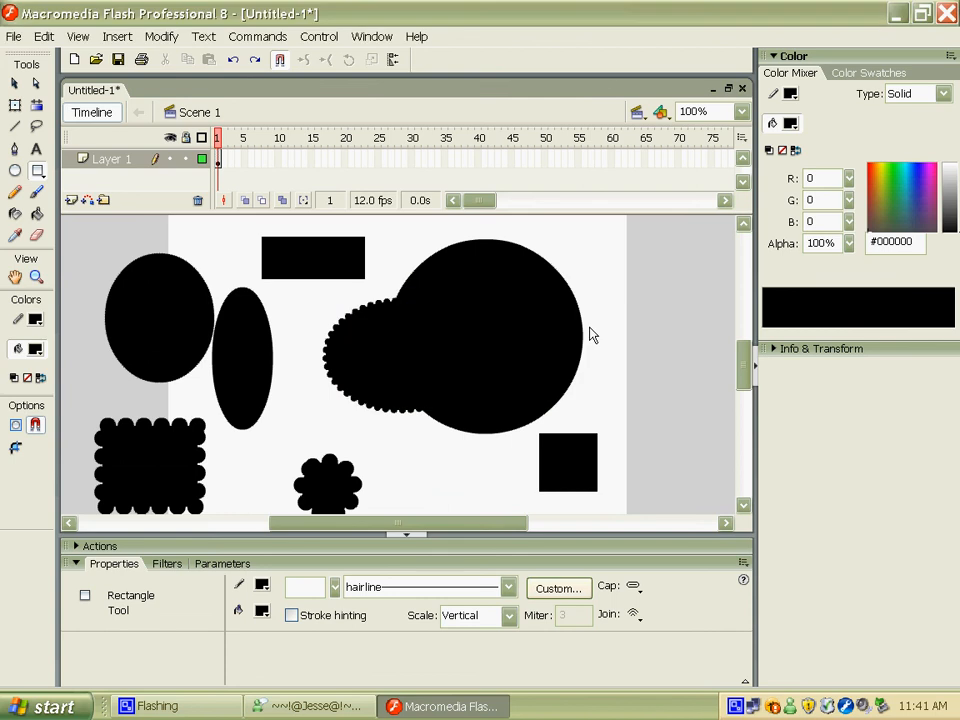
scroll(588, 327, up, 5)
drag(269, 320, 409, 409)
drag(566, 409, 501, 315)
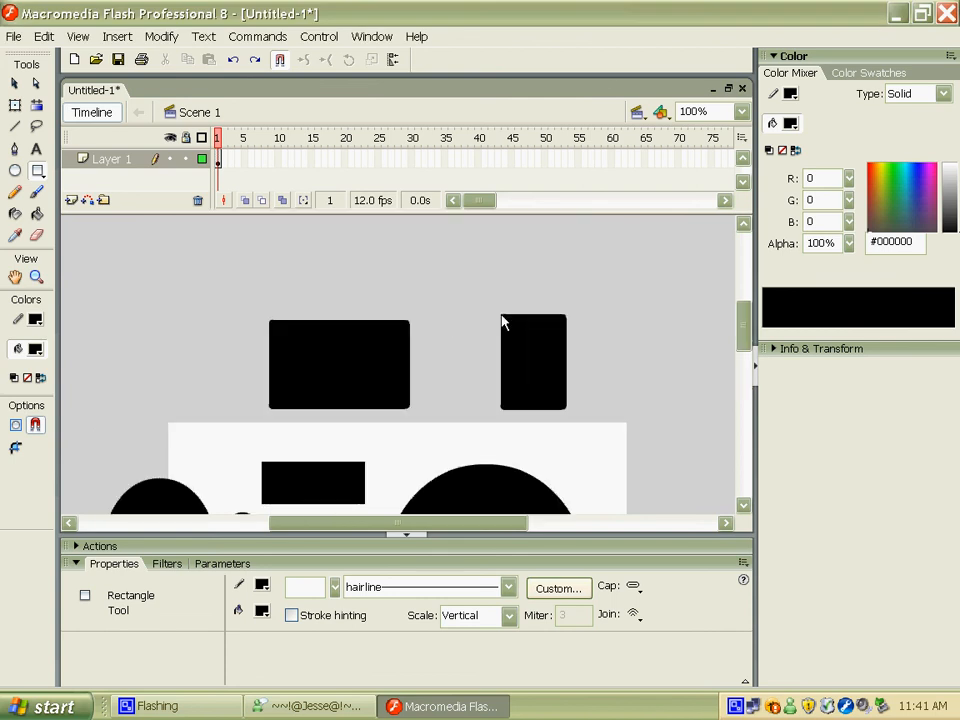
Step: Switch to the PolyStar tool and draw five black pentagons of varied sizes above the stage
click(38, 170)
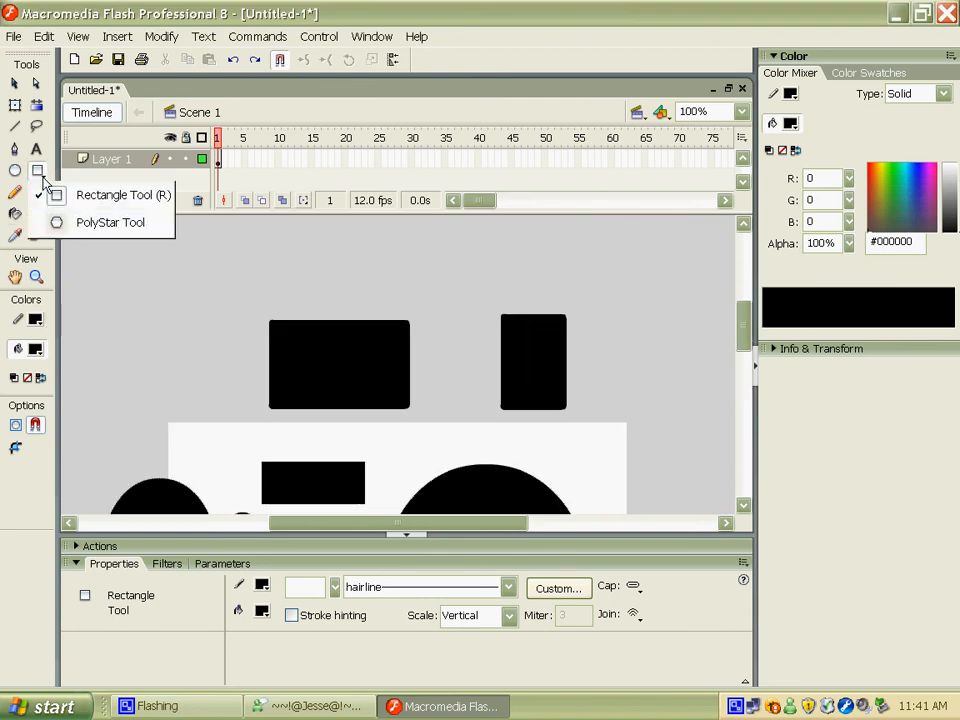
click(61, 222)
mouse_move(115, 291)
mouse_down()
mouse_move(144, 336)
mouse_move(94, 336)
mouse_move(128, 344)
mouse_move(163, 285)
mouse_move(120, 274)
mouse_move(114, 289)
mouse_move(146, 329)
mouse_move(150, 306)
mouse_up()
drag(239, 262, 146, 342)
drag(187, 374, 209, 358)
drag(541, 268, 427, 344)
drag(341, 339, 476, 344)
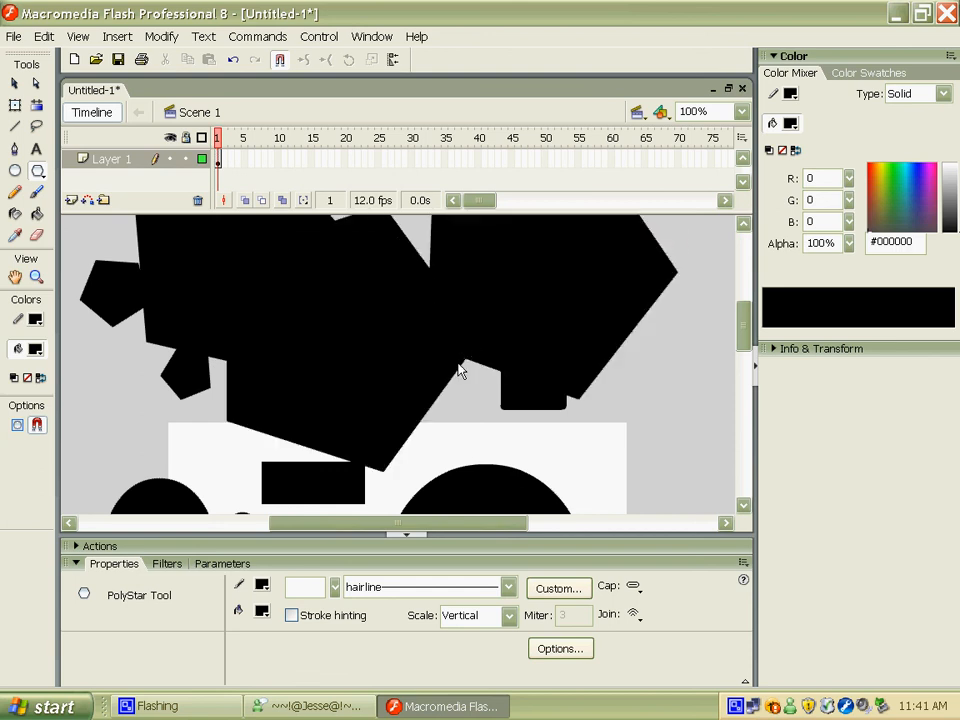
Step: Undo all the drawn ovals, rectangles and pentagons until the document is empty
scroll(458, 362, down, 3)
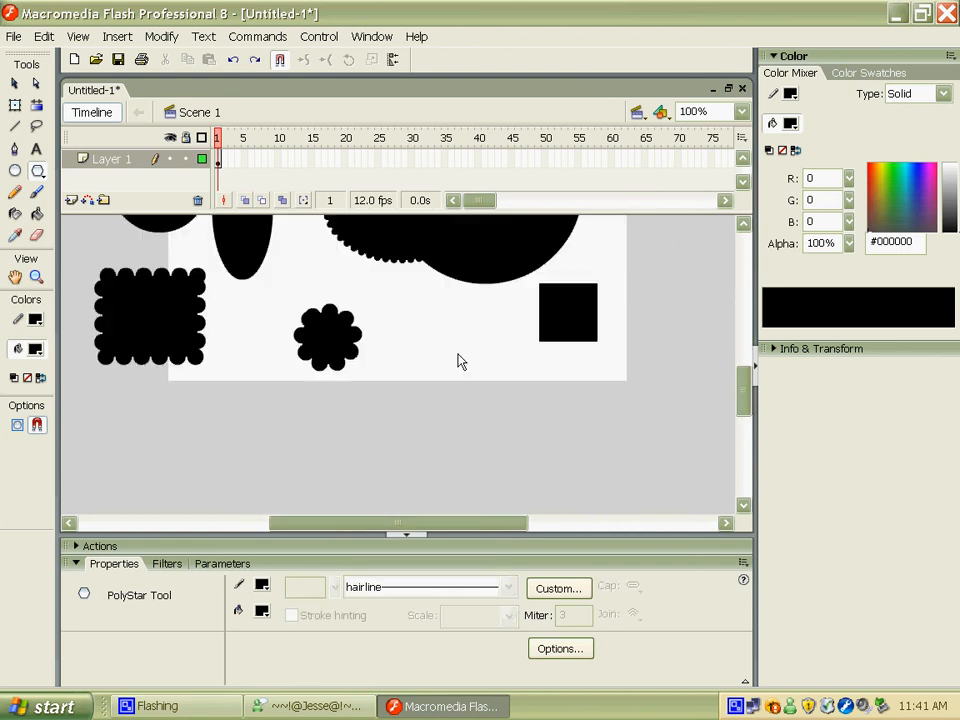
key(ctrl+z)
key(ctrl+z)
key(ctrl+z)
key(ctrl+z)
key(ctrl+z)
key(ctrl+z)
key(ctrl+z)
key(ctrl+z)
scroll(424, 282, up, 5)
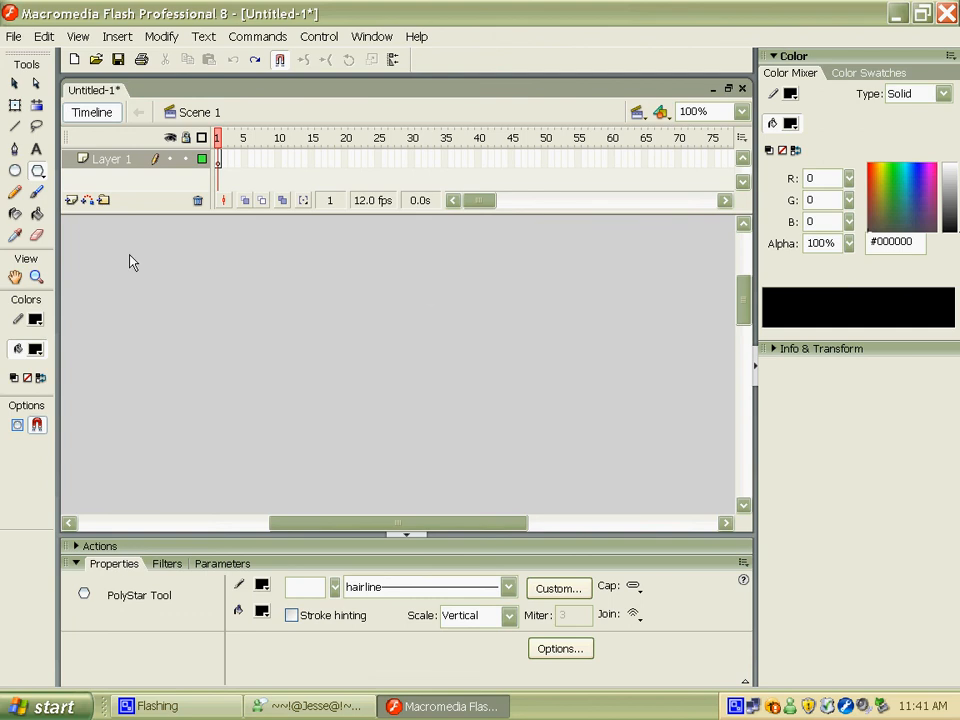
Step: With the Line tool, draw two crossing hairline lines on the stage, then undo both
key(n)
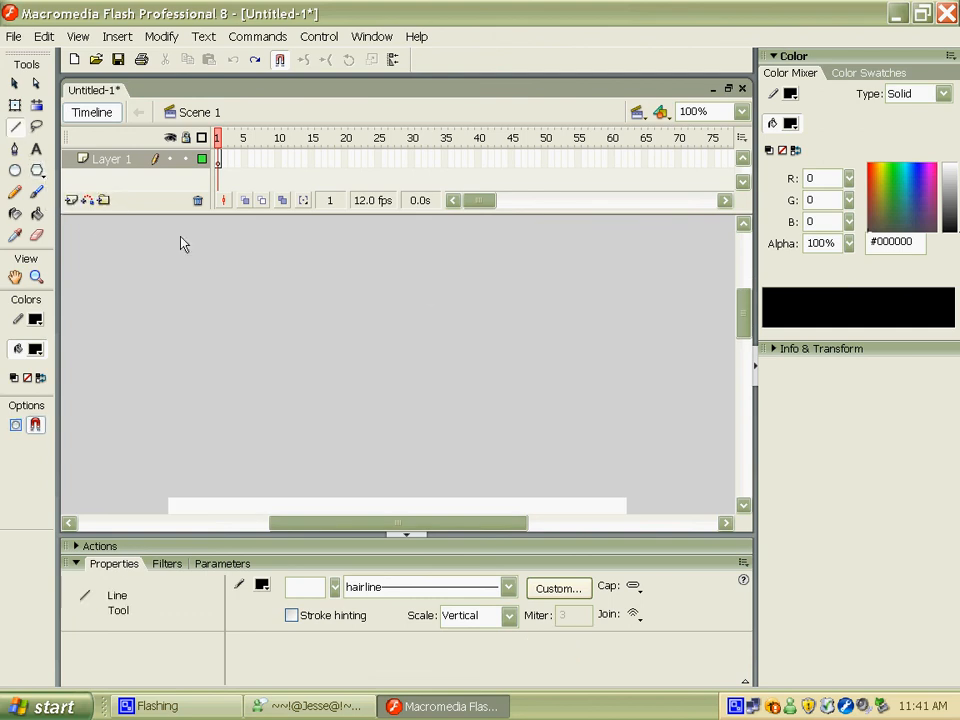
scroll(251, 384, down, 5)
drag(204, 289, 410, 402)
drag(369, 253, 240, 484)
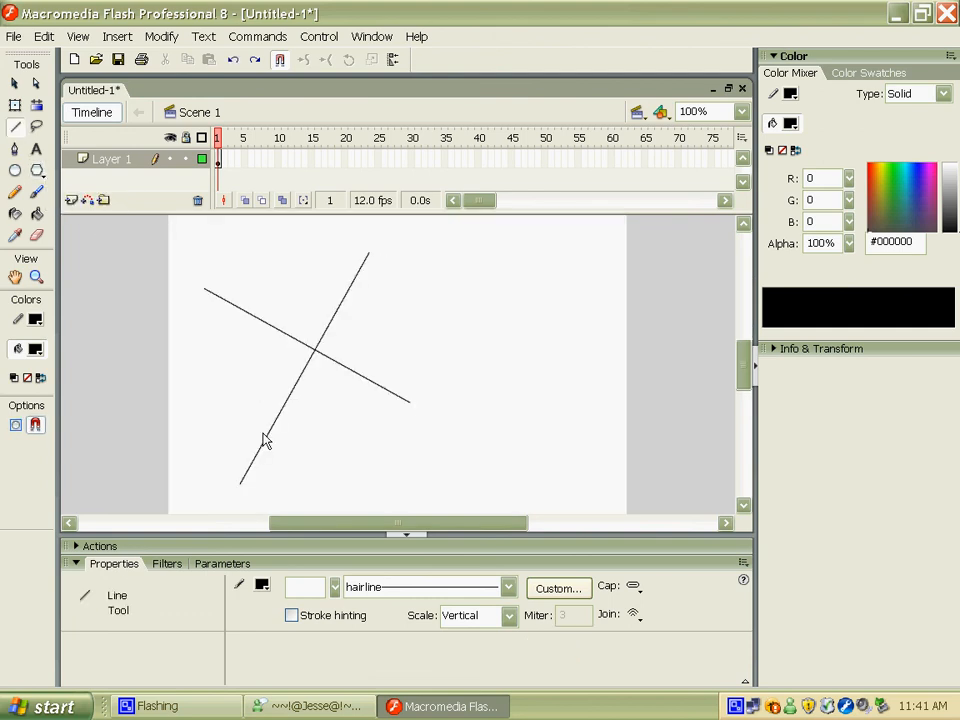
key(ctrl+z)
key(ctrl+z)
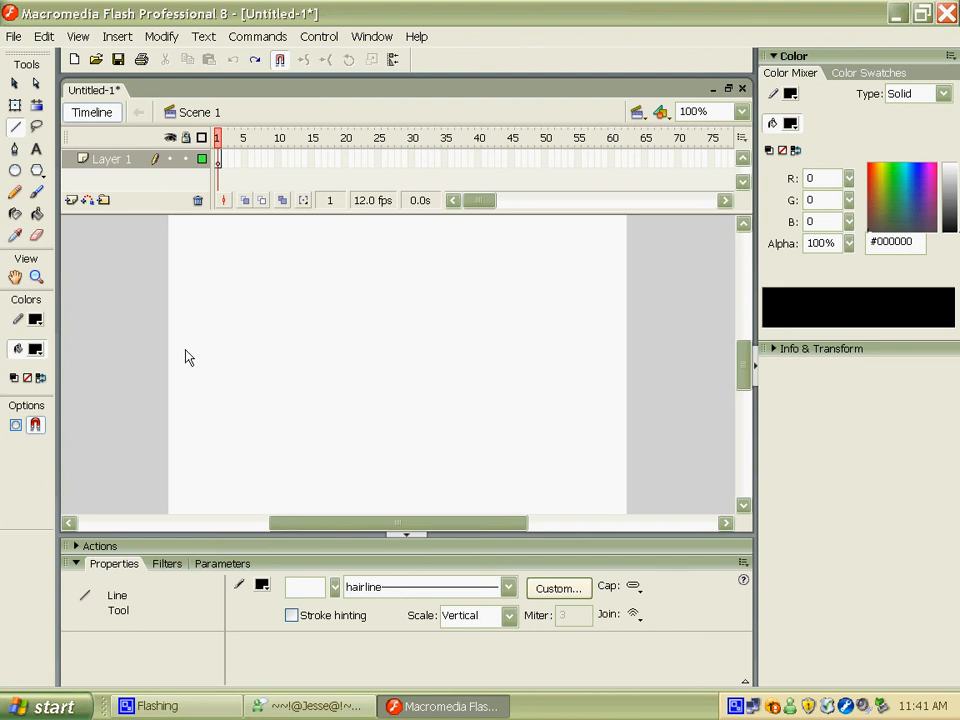
Step: Draw a black oval on the stage and rotate it 90 degrees clockwise, to about 87 by 67 pixels
click(15, 170)
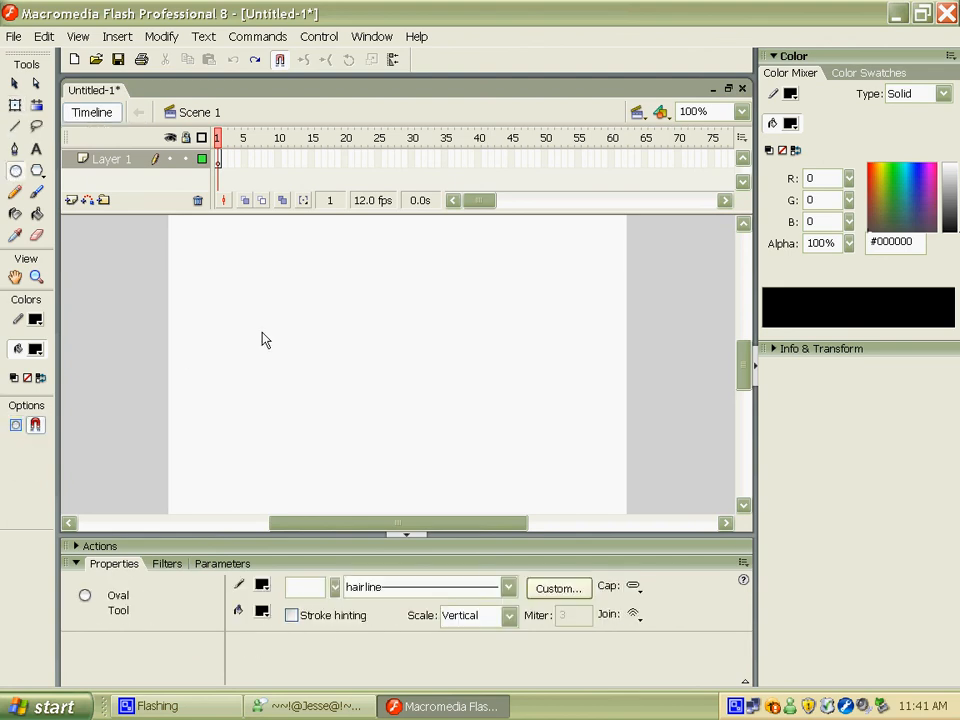
drag(262, 332, 320, 405)
click(15, 105)
drag(207, 292, 405, 449)
key(ctrl+shift+9)
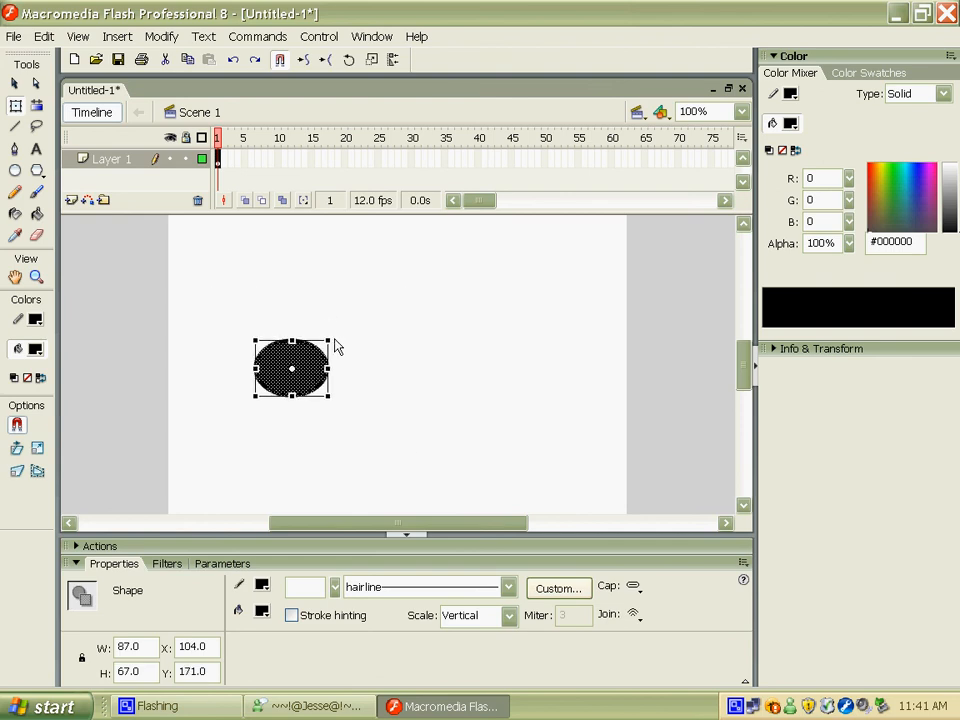
Step: Free-transform the oval by flipping it toward the stage's left edge and skewing it to about 97 by 195 pixels, then delete it
drag(330, 341, 172, 322)
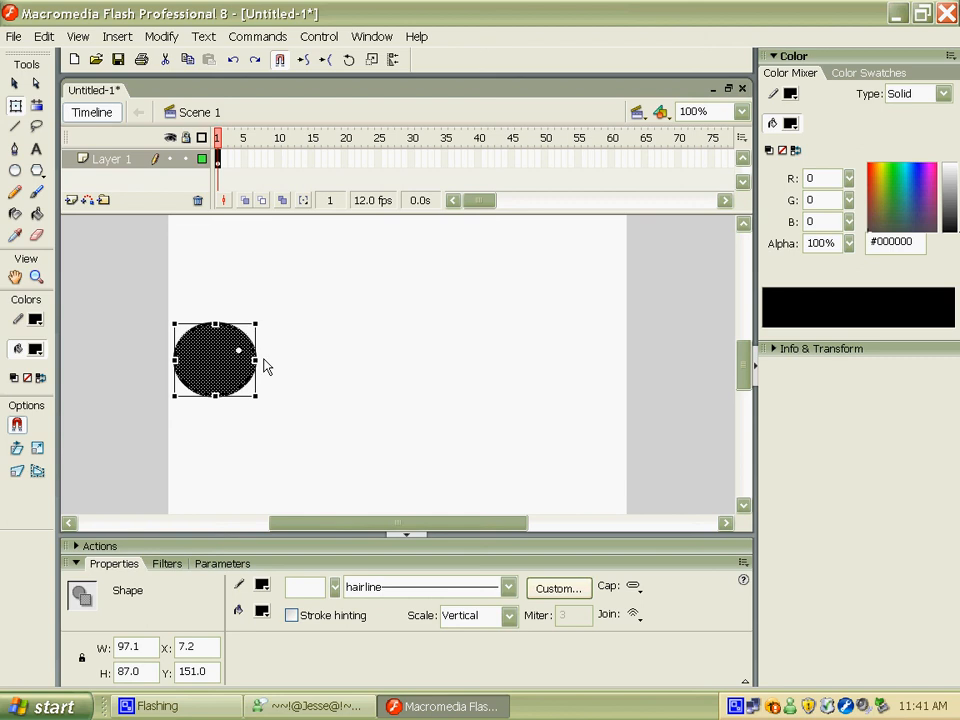
drag(240, 352, 176, 288)
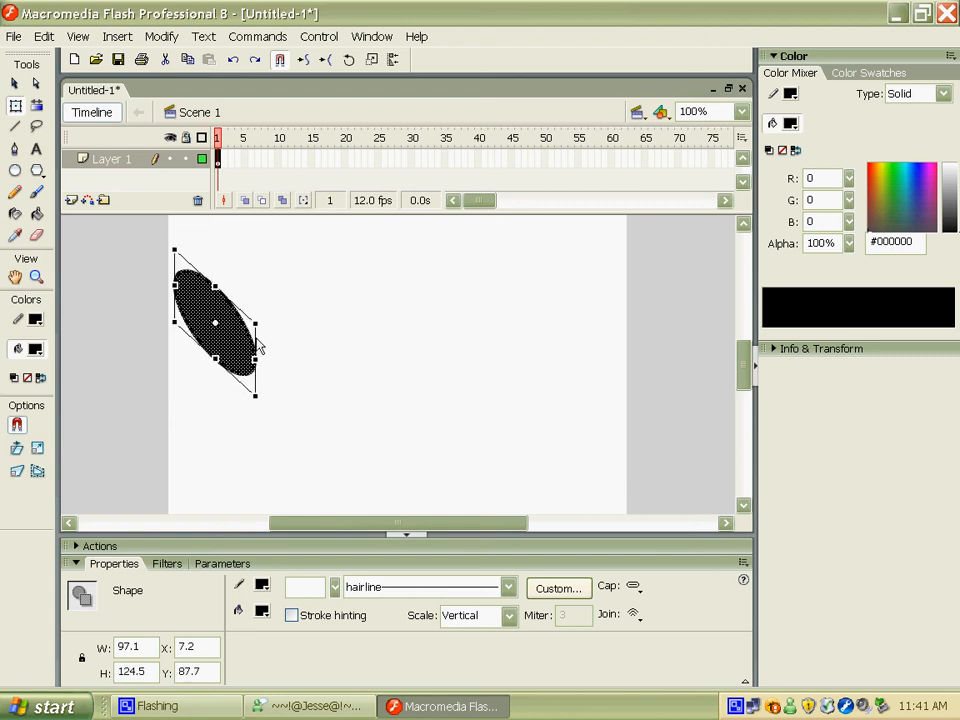
drag(257, 387, 270, 395)
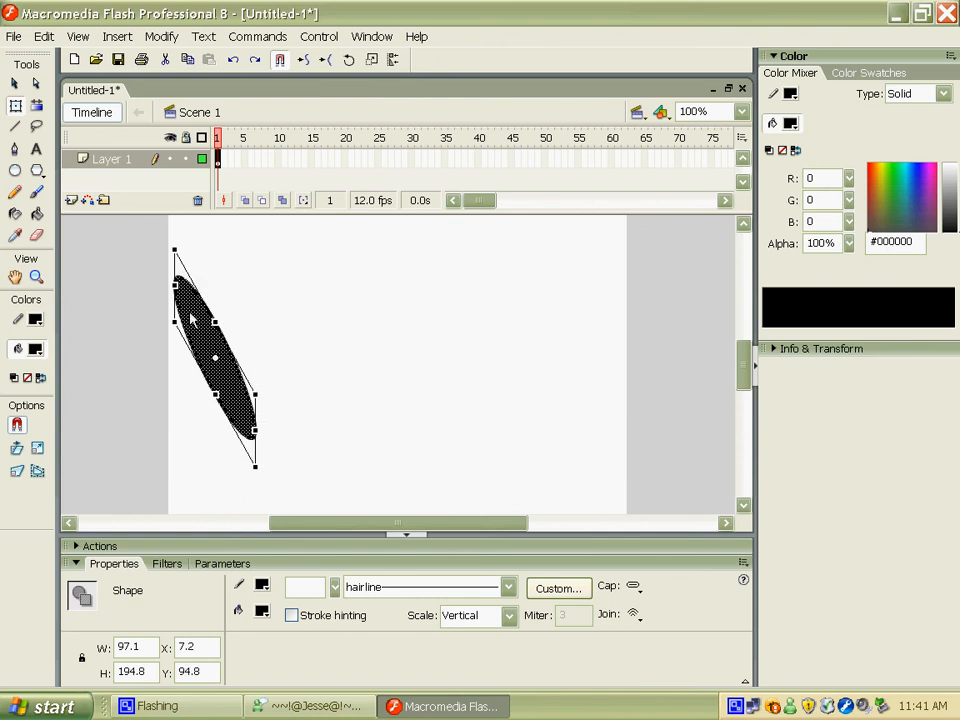
click(306, 300)
drag(353, 474, 166, 204)
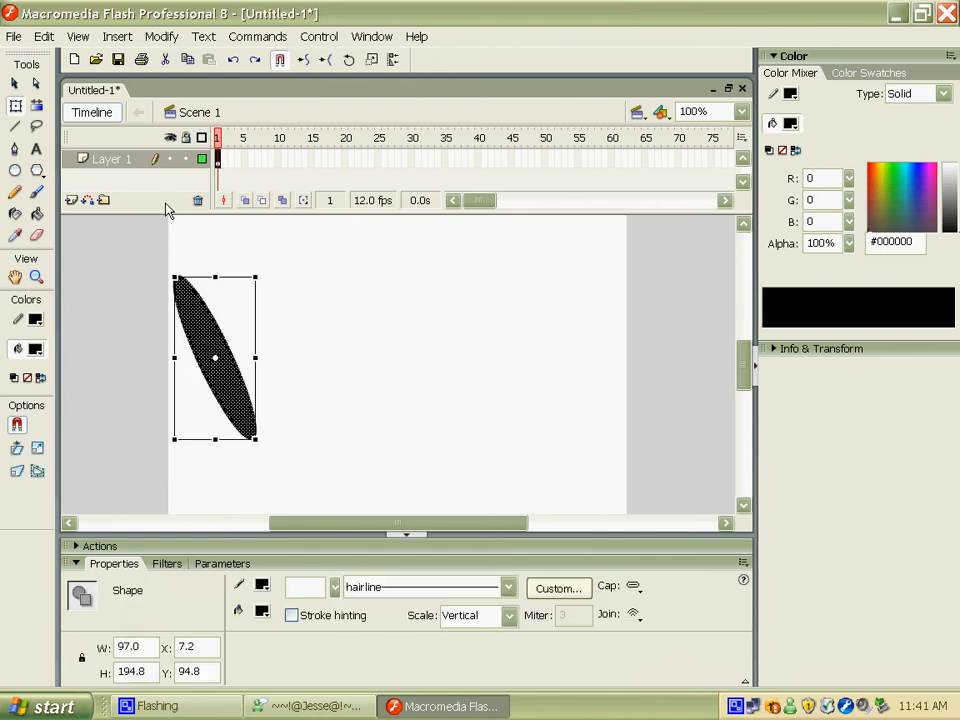
key(Delete)
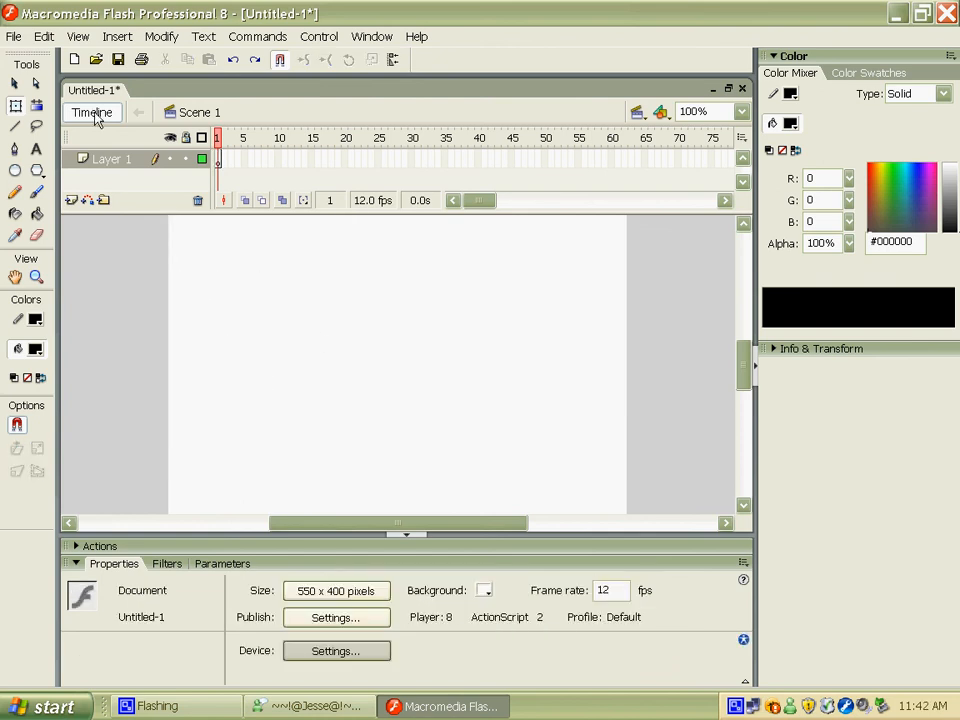
Step: Draw a black oval about 92 by 50 pixels near the stage's middle and move it to the left with the Selection tool
click(15, 170)
drag(331, 317, 408, 357)
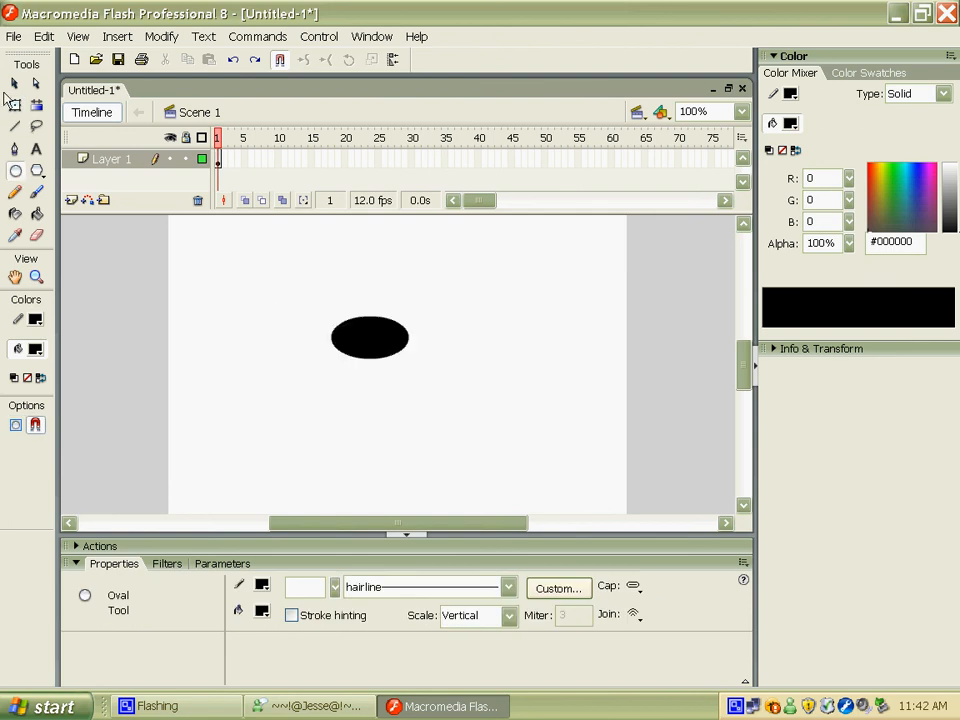
click(15, 84)
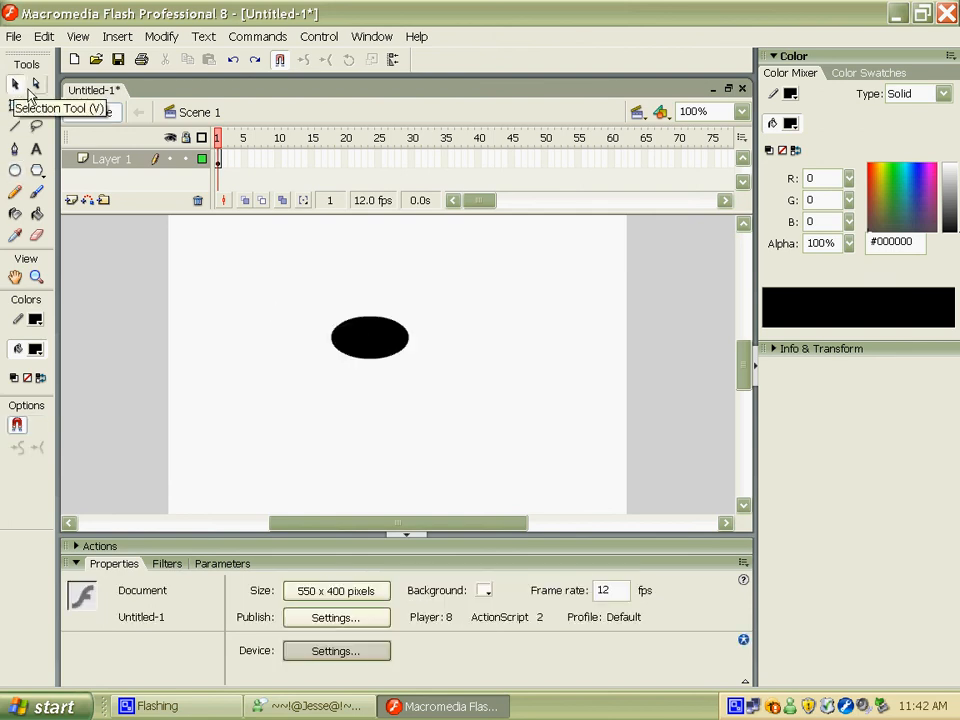
click(368, 336)
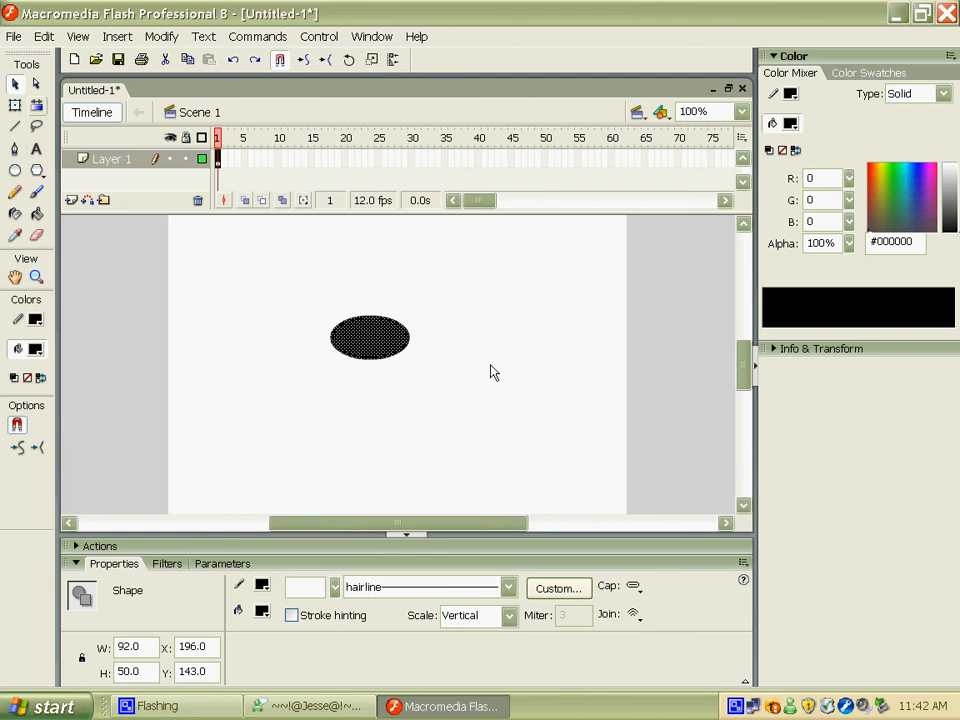
key(Left)
key(Left)
drag(369, 347, 316, 347)
click(420, 399)
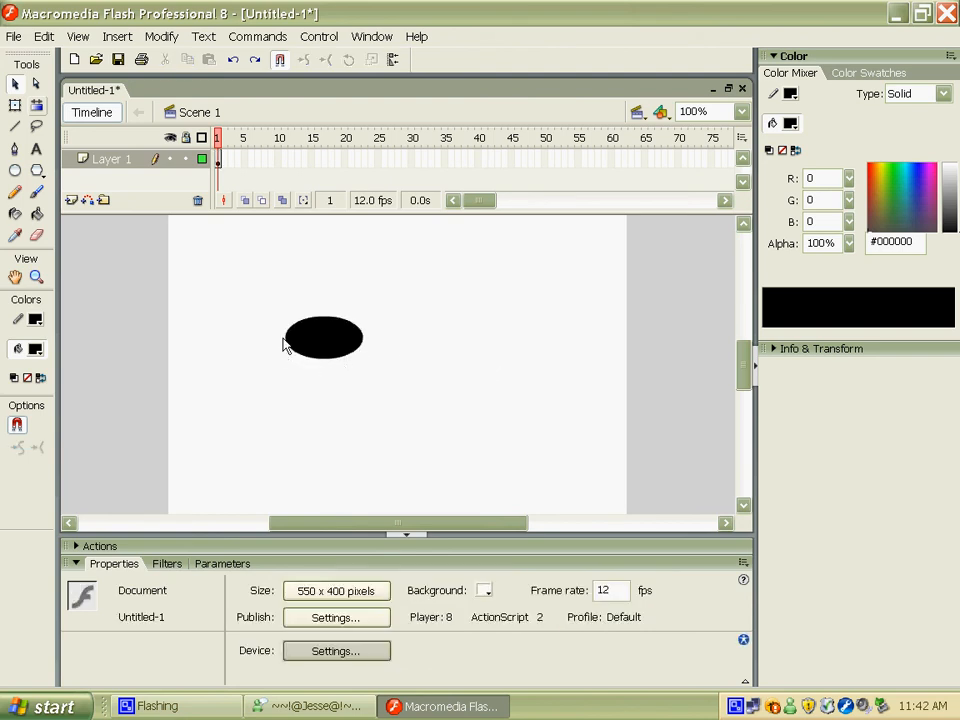
Step: Draw a black rounded rectangle over the stage's left edge and a large black pentagon to the right of the oval
click(37, 171)
click(64, 196)
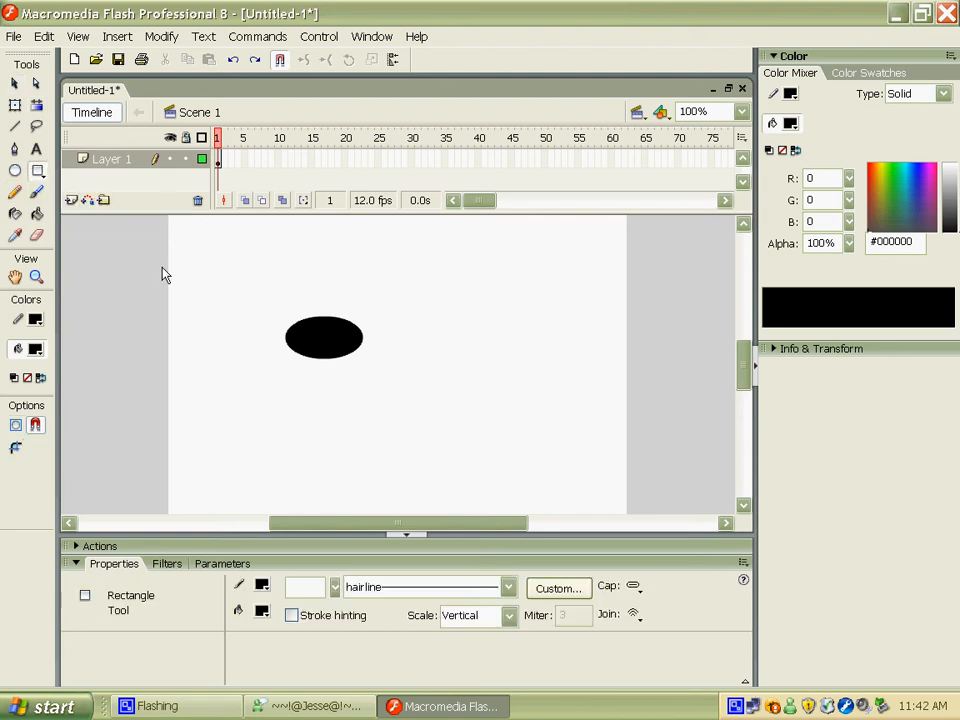
drag(163, 271, 226, 359)
click(37, 171)
click(77, 221)
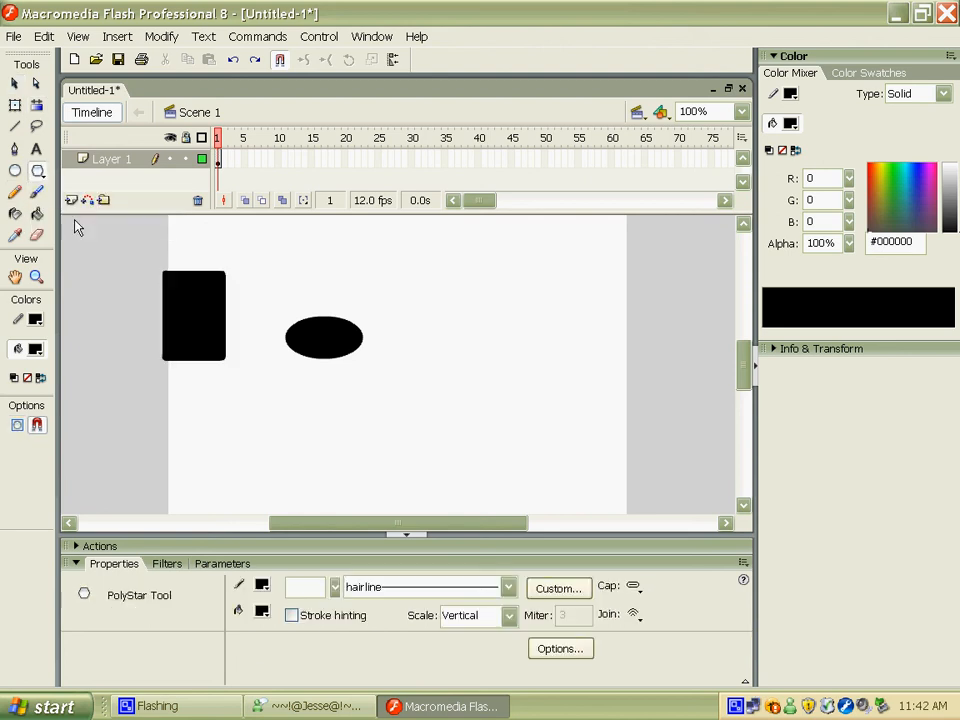
drag(441, 318, 500, 356)
Step: Draw a small closed loop with the Pencil below the oval and another with the Brush below the pentagon
click(15, 192)
mouse_move(274, 434)
mouse_down()
mouse_move(258, 452)
mouse_move(296, 456)
mouse_move(276, 434)
mouse_up()
click(36, 192)
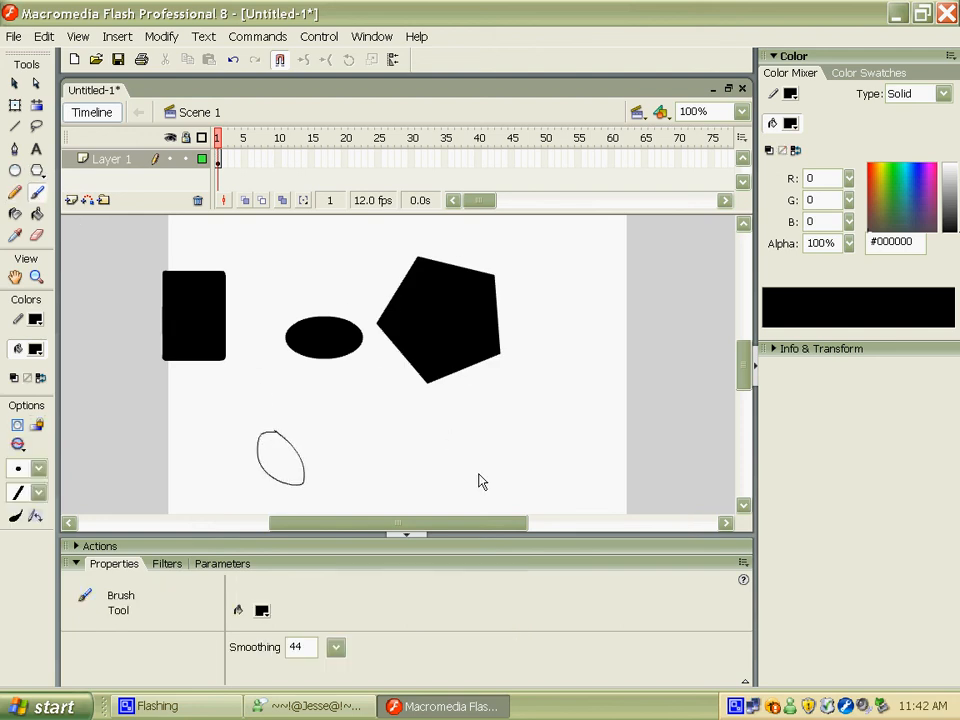
mouse_move(448, 429)
mouse_down()
mouse_move(472, 496)
mouse_move(448, 430)
mouse_up()
Step: With the Selection tool, bulge the rectangle's lower and left edges outward and pull its two upper corners into long spikes
key(v)
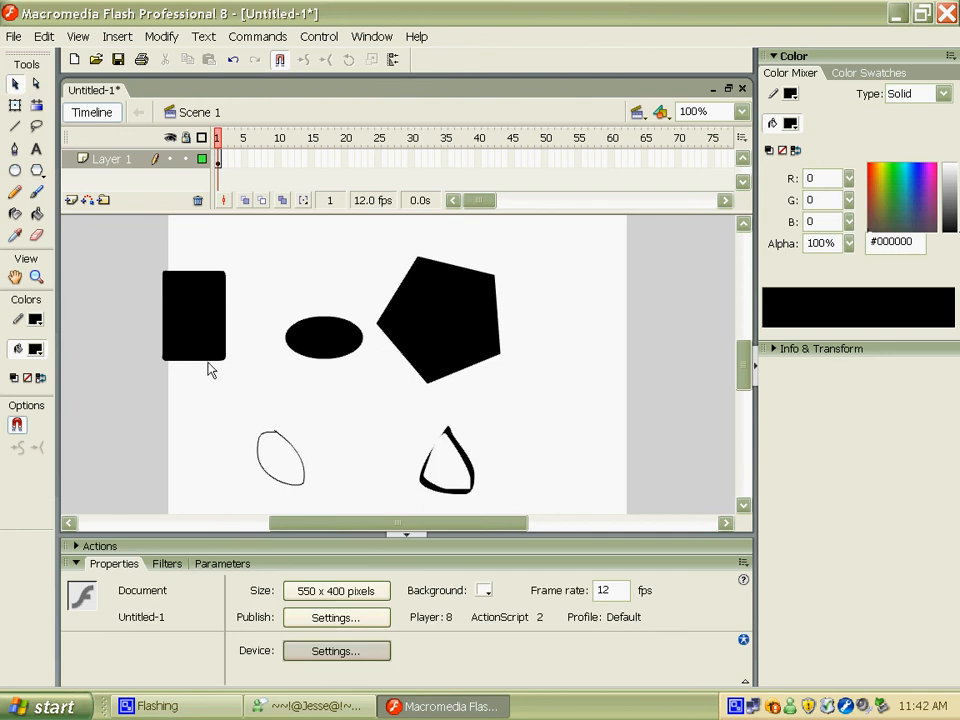
drag(197, 362, 181, 379)
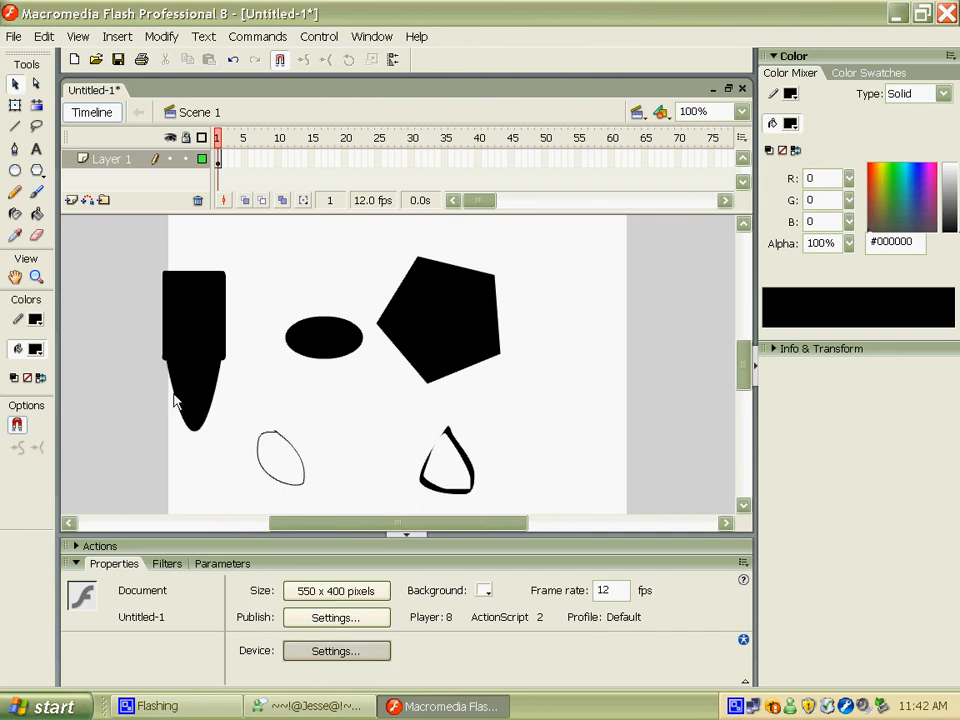
drag(225, 271, 232, 231)
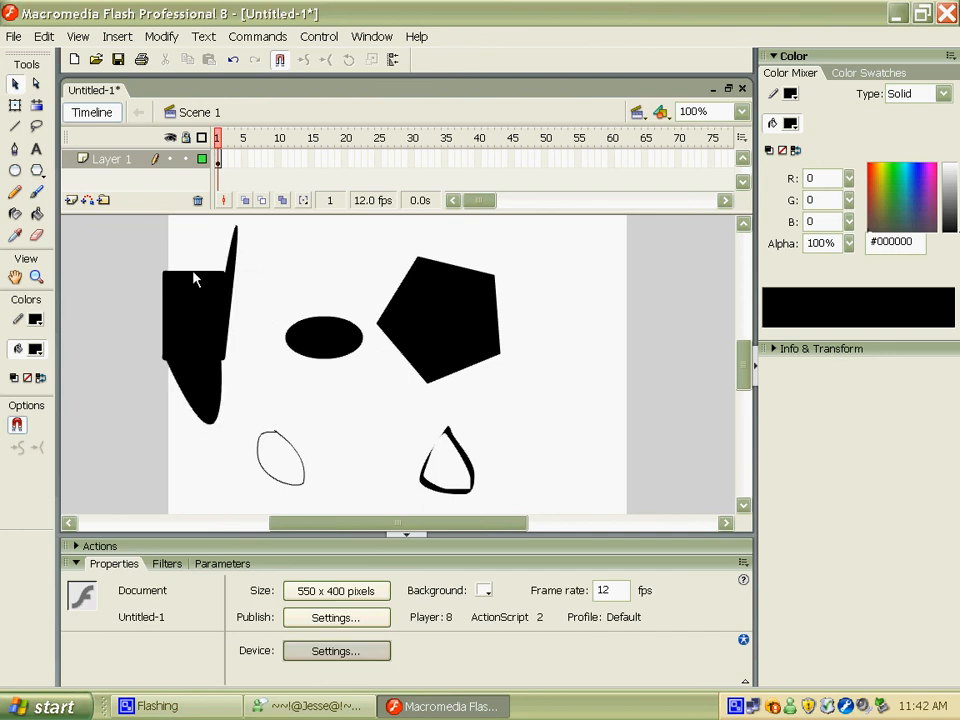
drag(163, 272, 96, 219)
drag(165, 311, 127, 328)
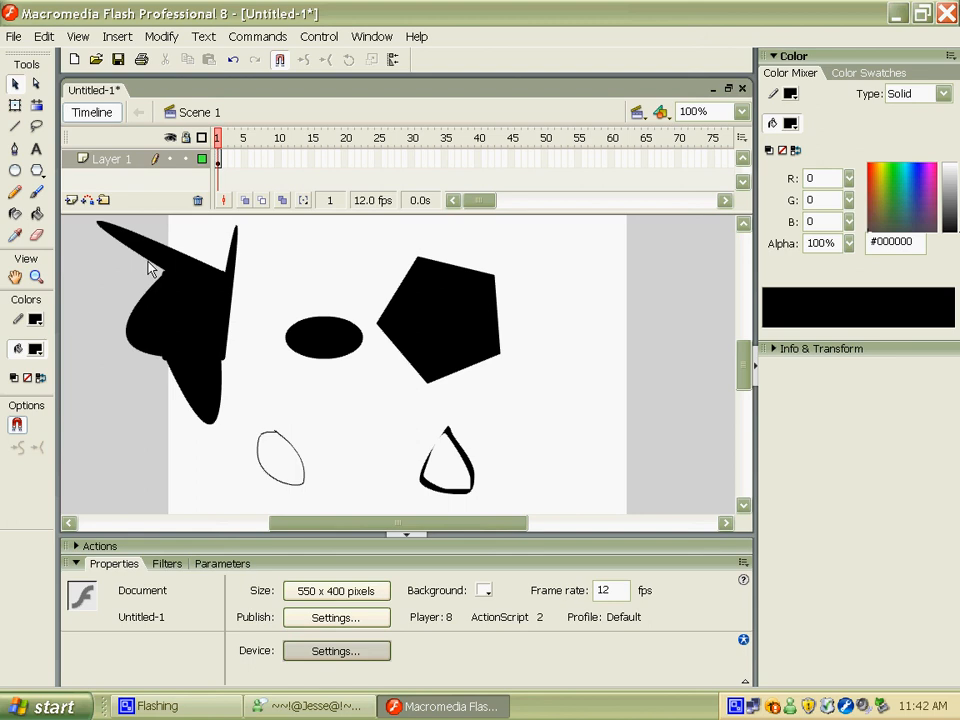
drag(148, 262, 153, 258)
Step: Stretch the oval's lower-left edge into a pointed tail and bend the pentagon's five sides outward into a rounded star
drag(300, 354, 231, 407)
drag(414, 369, 390, 393)
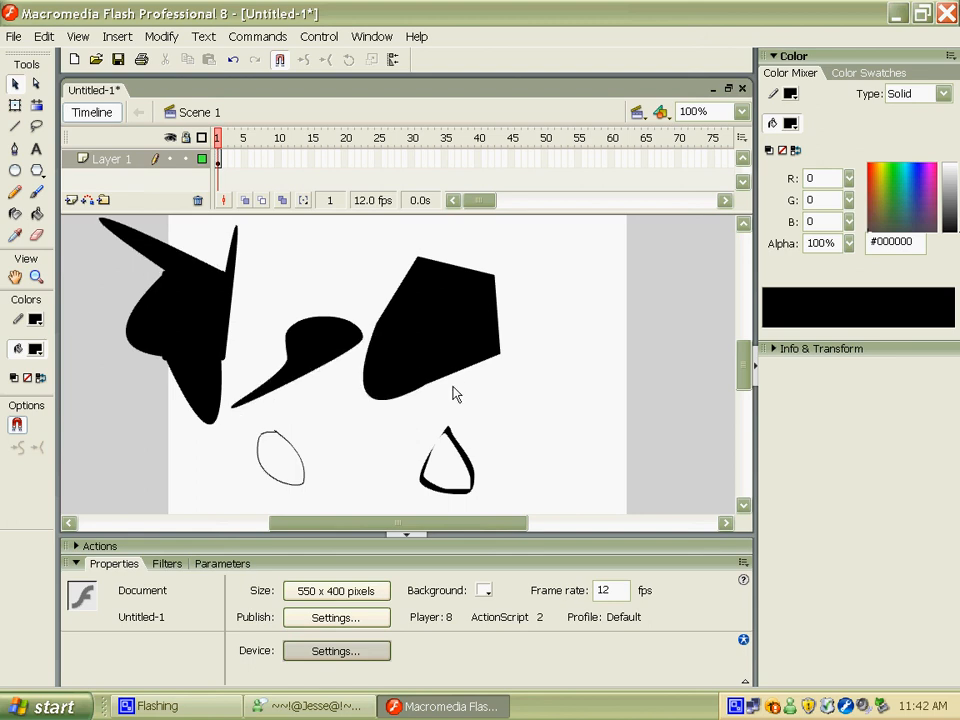
drag(453, 370, 477, 407)
click(462, 371)
drag(509, 326, 577, 293)
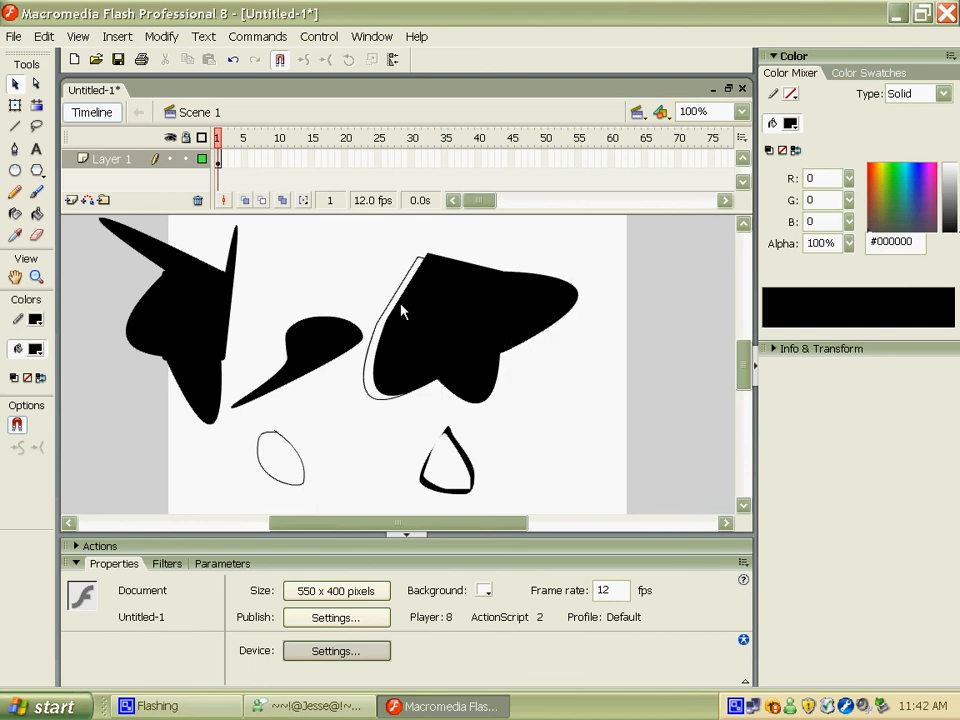
drag(401, 303, 356, 263)
drag(448, 260, 509, 220)
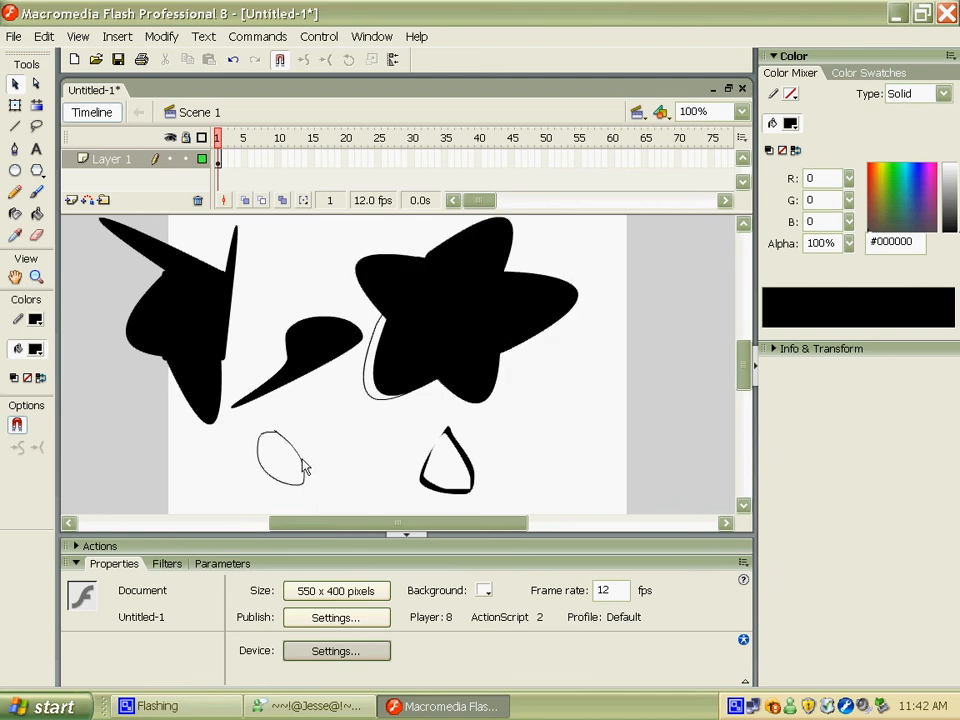
Step: Pull the pencil loop's right side outward and stretch the brush loop into long points toward its lower left and right
drag(303, 467, 380, 434)
drag(435, 492, 356, 509)
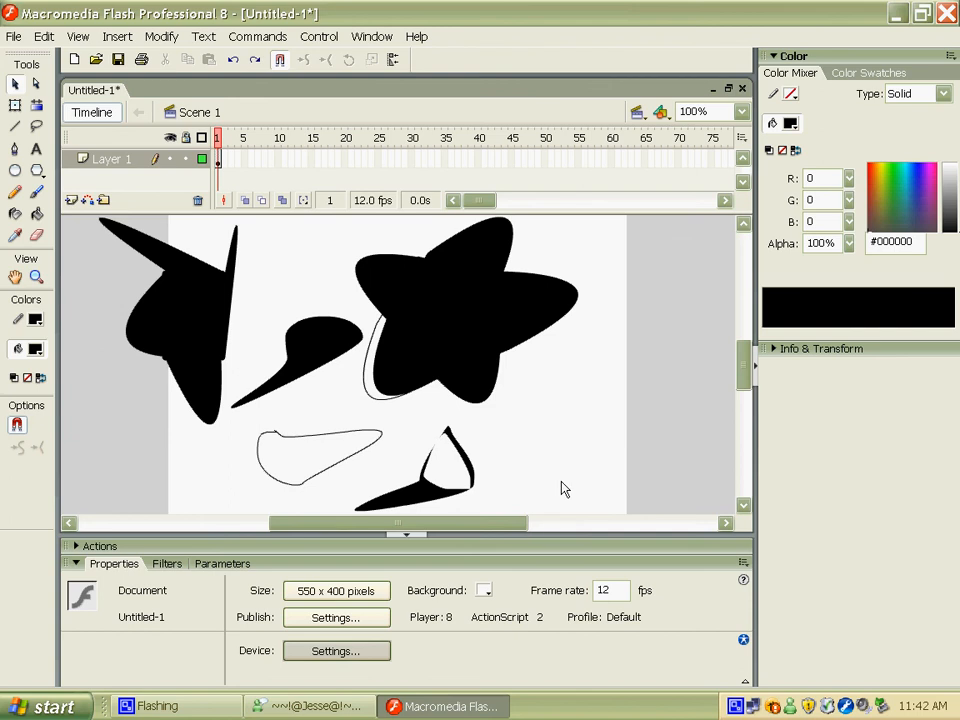
scroll(540, 490, down, 2)
scroll(530, 491, up, 2)
scroll(526, 488, down, 2)
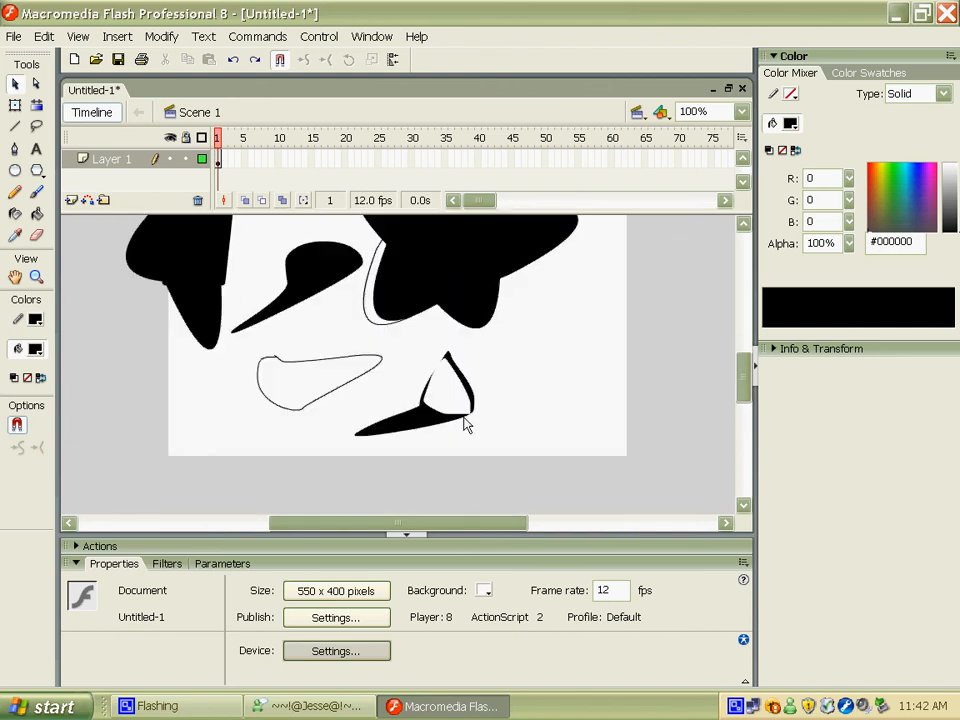
drag(466, 416, 597, 392)
scroll(602, 468, up, 3)
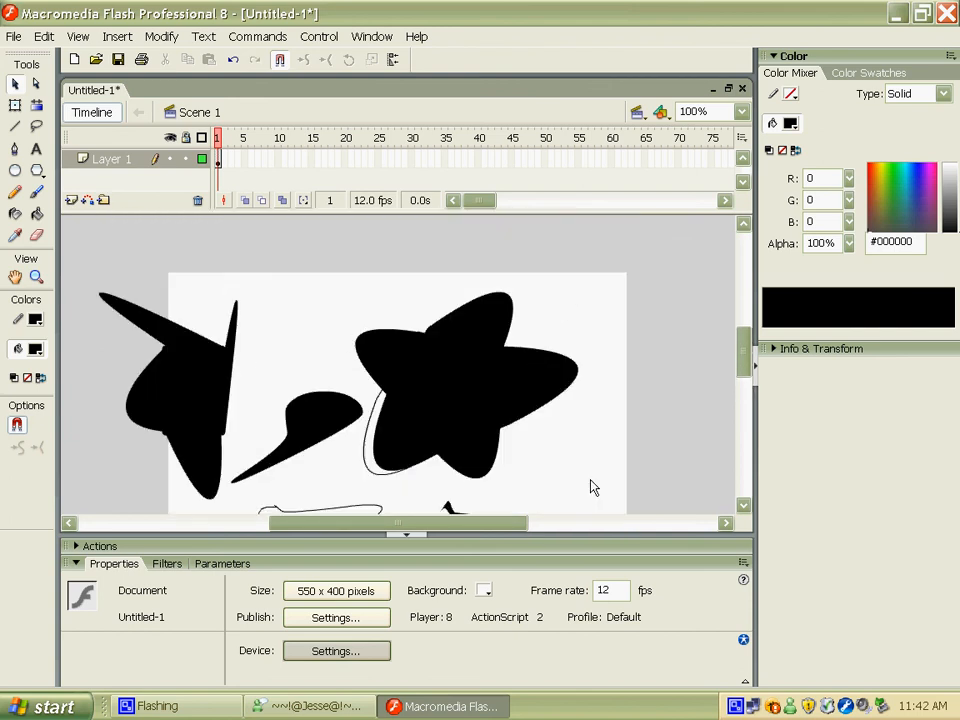
Step: With the Eraser set to the largest square, erase the reshaped rectangle, the oval and the upper parts of the star
scroll(590, 487, down, 6)
scroll(523, 474, up, 6)
click(37, 236)
scroll(253, 332, up, 4)
scroll(300, 350, down, 15)
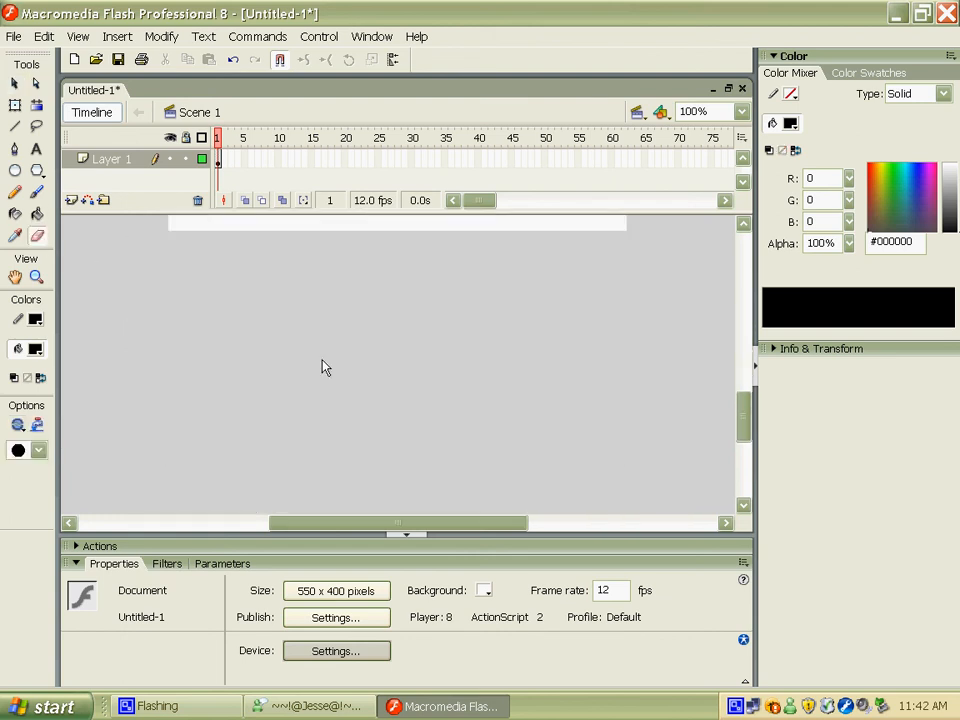
scroll(469, 413, up, 15)
scroll(435, 413, down, 7)
scroll(435, 413, up, 3)
click(39, 450)
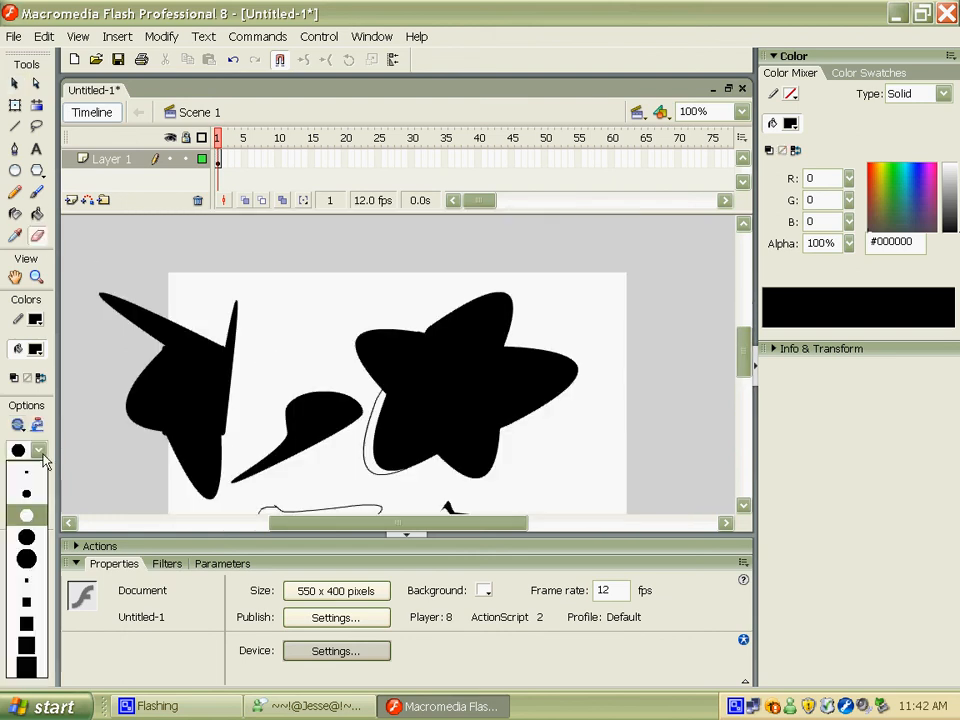
click(28, 668)
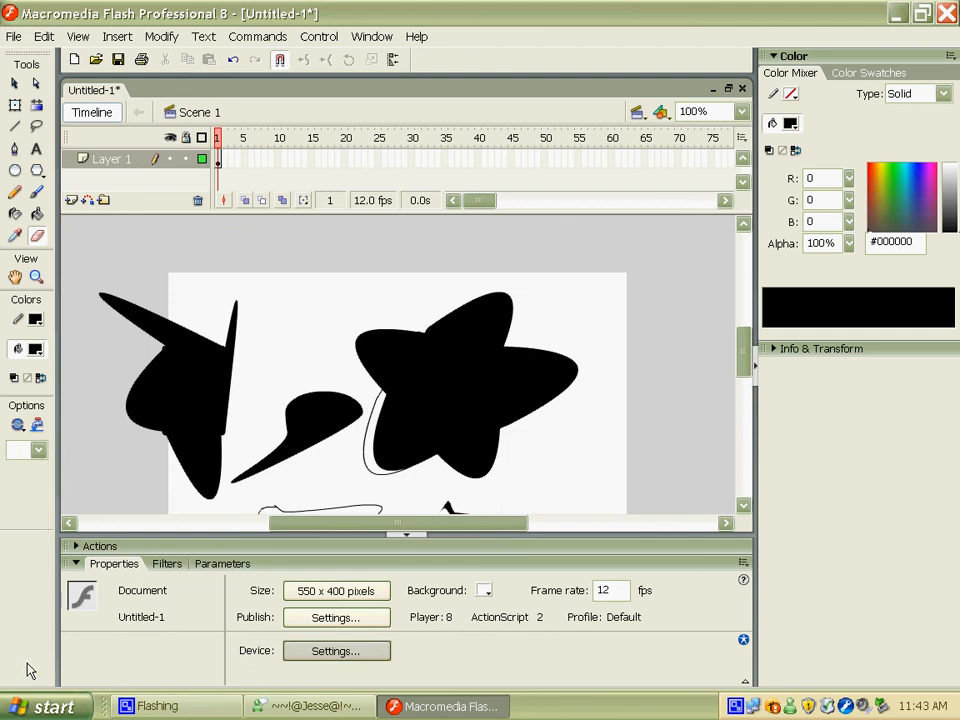
mouse_move(150, 500)
mouse_down()
mouse_move(493, 390)
mouse_move(403, 433)
mouse_move(156, 285)
mouse_up()
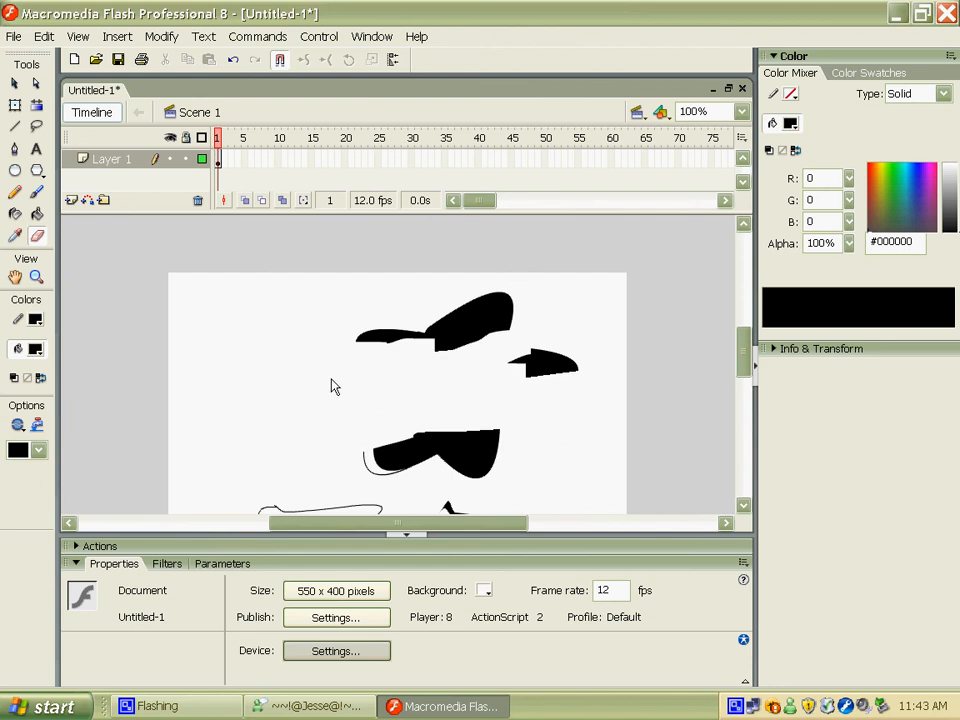
mouse_move(332, 380)
mouse_down()
mouse_move(520, 349)
mouse_move(500, 355)
mouse_up()
Step: Erase the star's remaining lower piece and the pencil and brush loops until the stage is empty
scroll(291, 376, down, 3)
scroll(303, 400, up, 2)
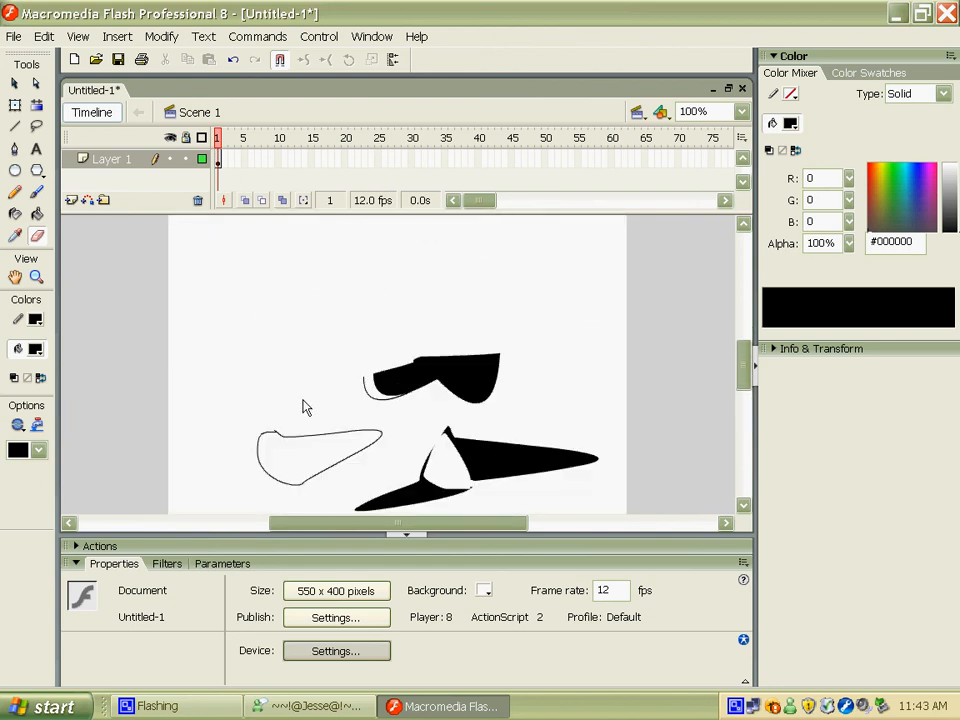
mouse_move(304, 407)
mouse_down()
mouse_move(516, 434)
mouse_move(479, 476)
mouse_move(584, 464)
mouse_move(442, 374)
mouse_move(617, 467)
mouse_up()
scroll(373, 527, up, 5)
scroll(161, 428, down, 8)
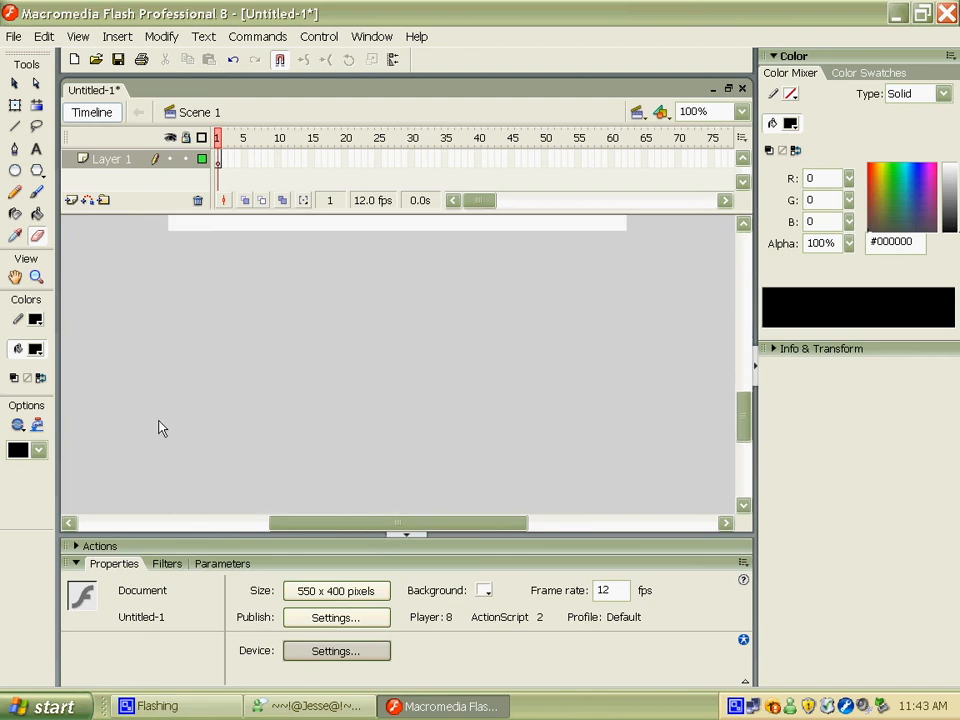
scroll(287, 403, up, 1)
scroll(413, 482, up, 5)
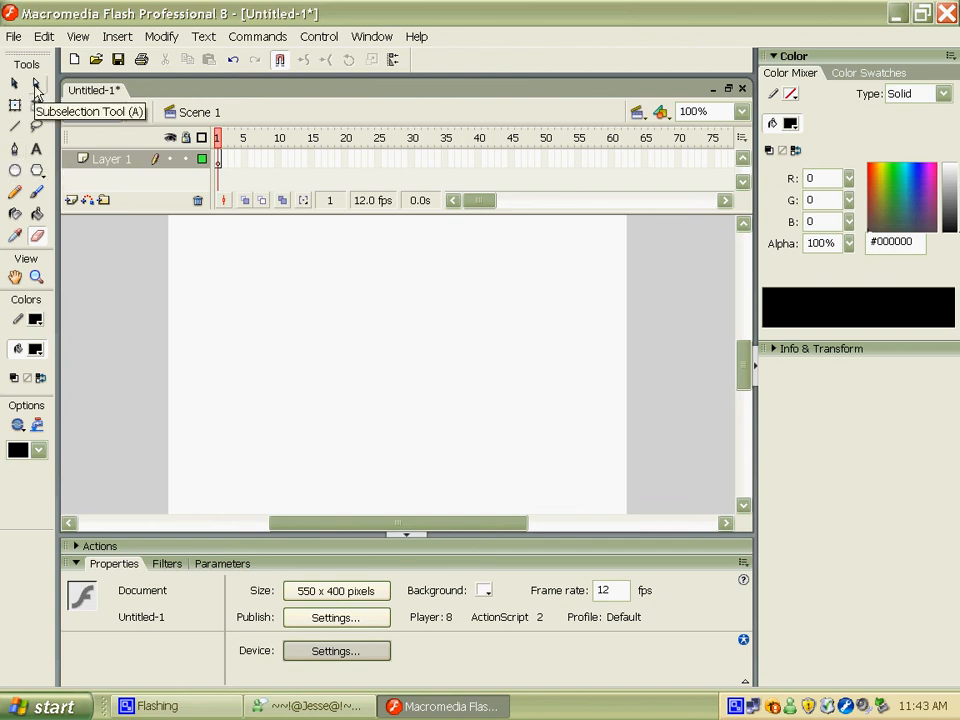
Step: Draw a large black circle near the middle of the stage with the Oval tool
click(15, 170)
drag(294, 292, 435, 432)
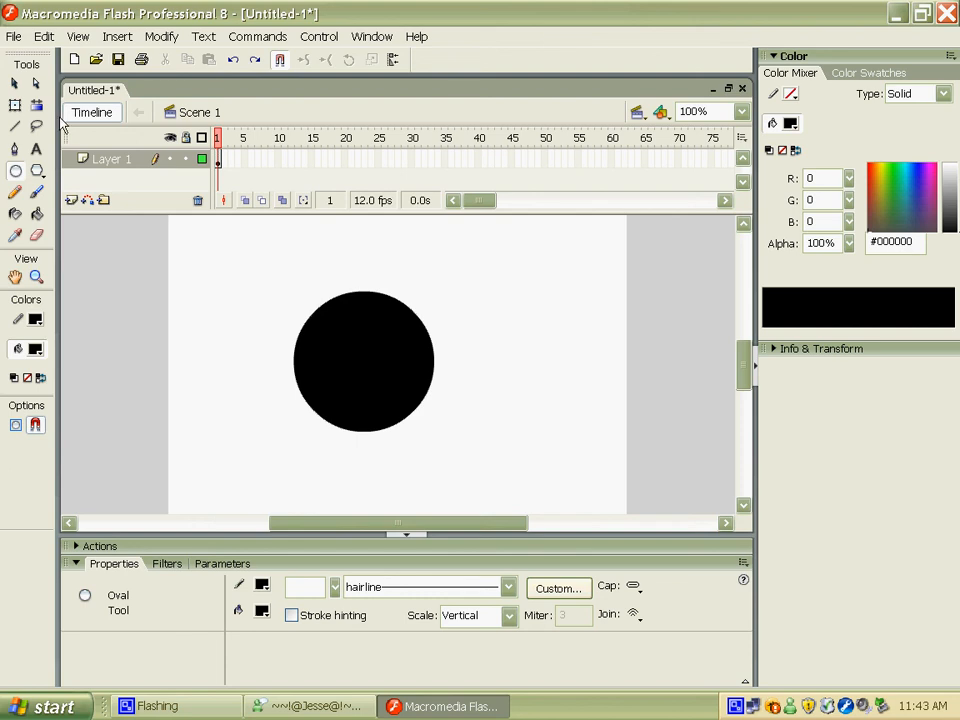
Step: Using the Subselection tool, stretch the black circle's lower curve into two lobes and move the whole shape up and to the right
click(37, 85)
drag(266, 272, 531, 458)
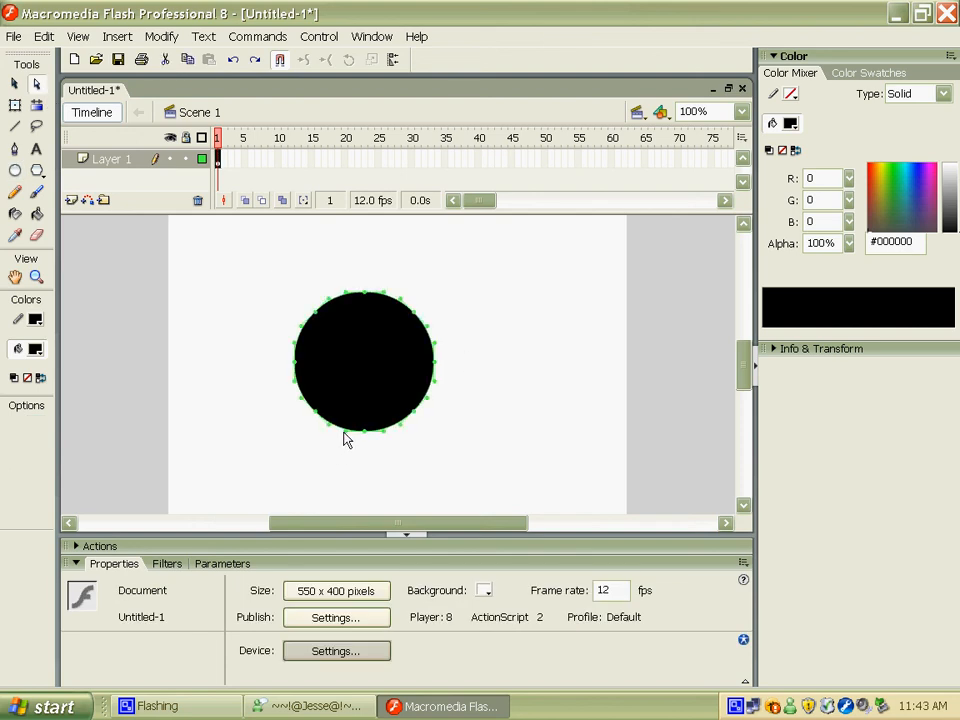
drag(345, 432, 384, 511)
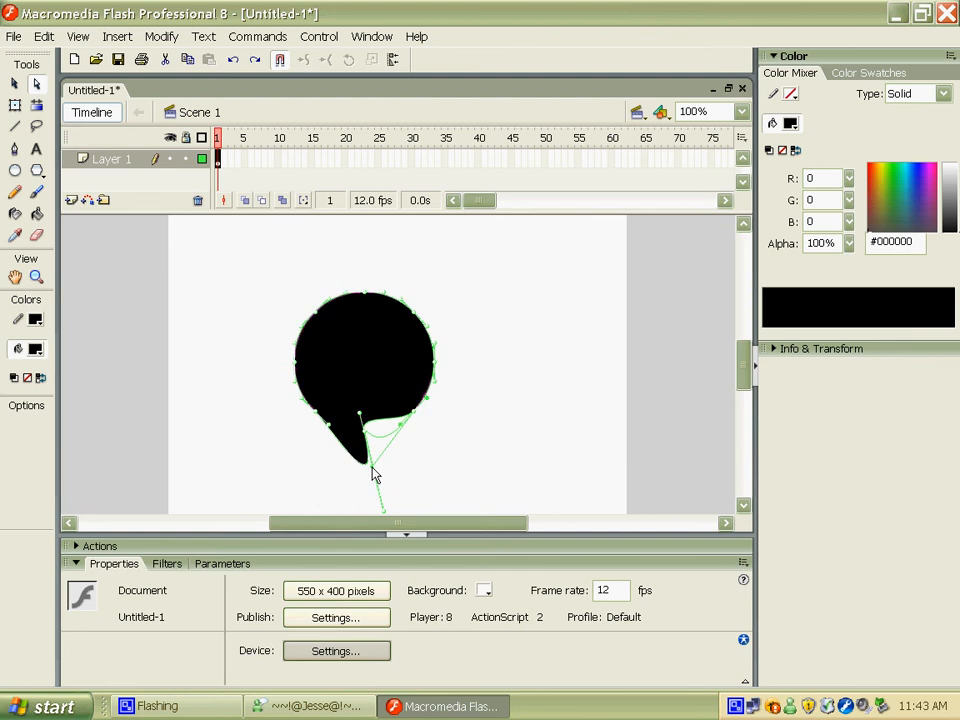
drag(372, 432, 374, 486)
drag(423, 394, 493, 397)
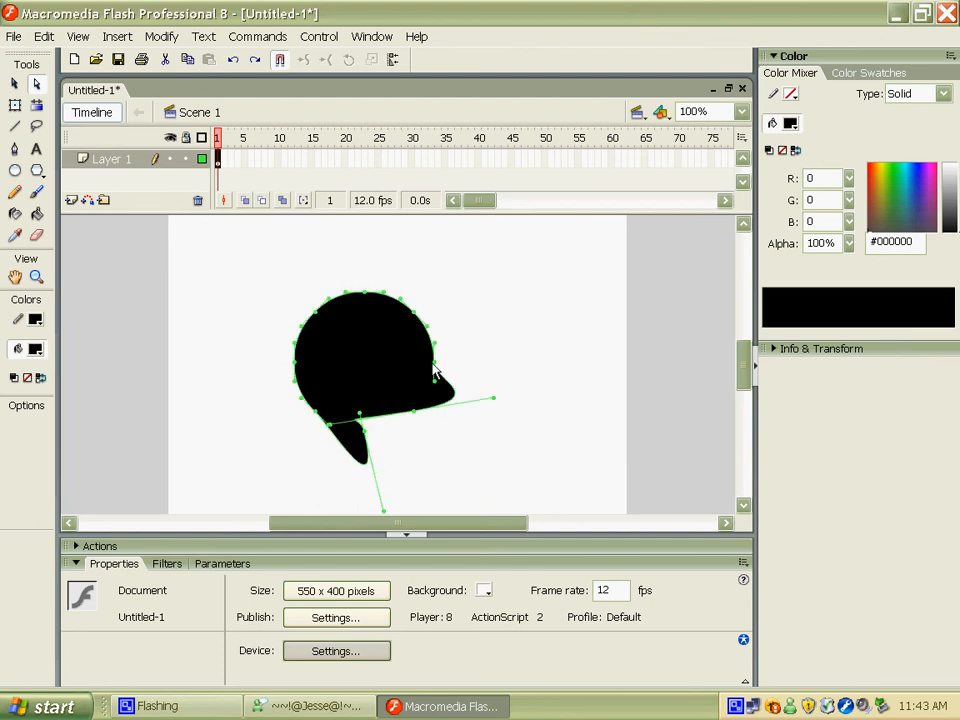
drag(435, 362, 512, 331)
click(248, 322)
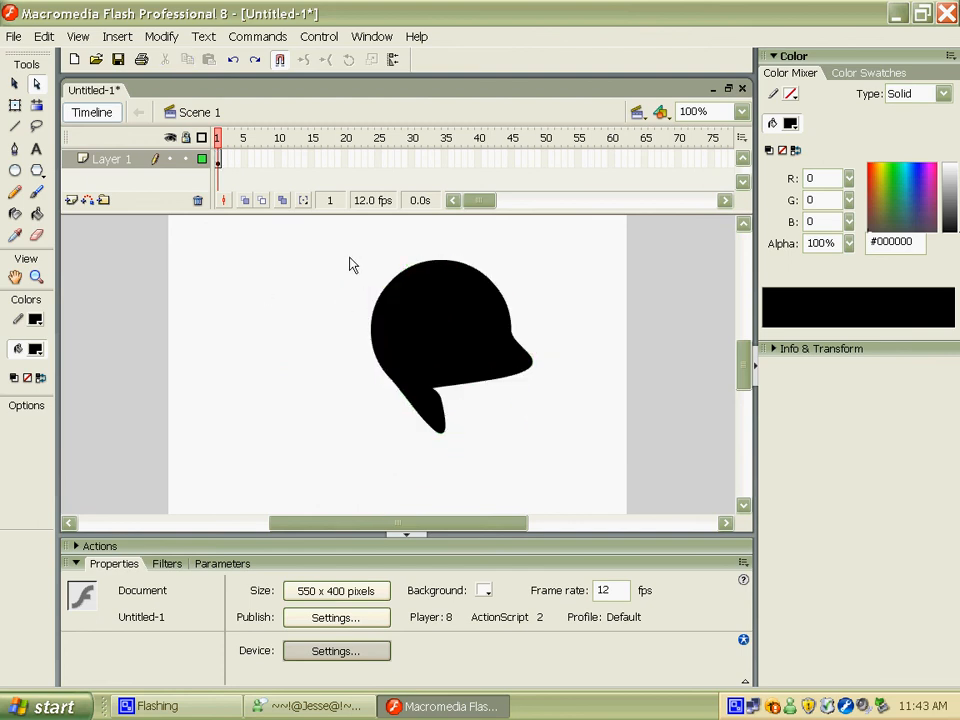
Step: Delete the reshaped circle and draw a small black circle near the middle of the stage with the Oval tool
drag(358, 264, 679, 463)
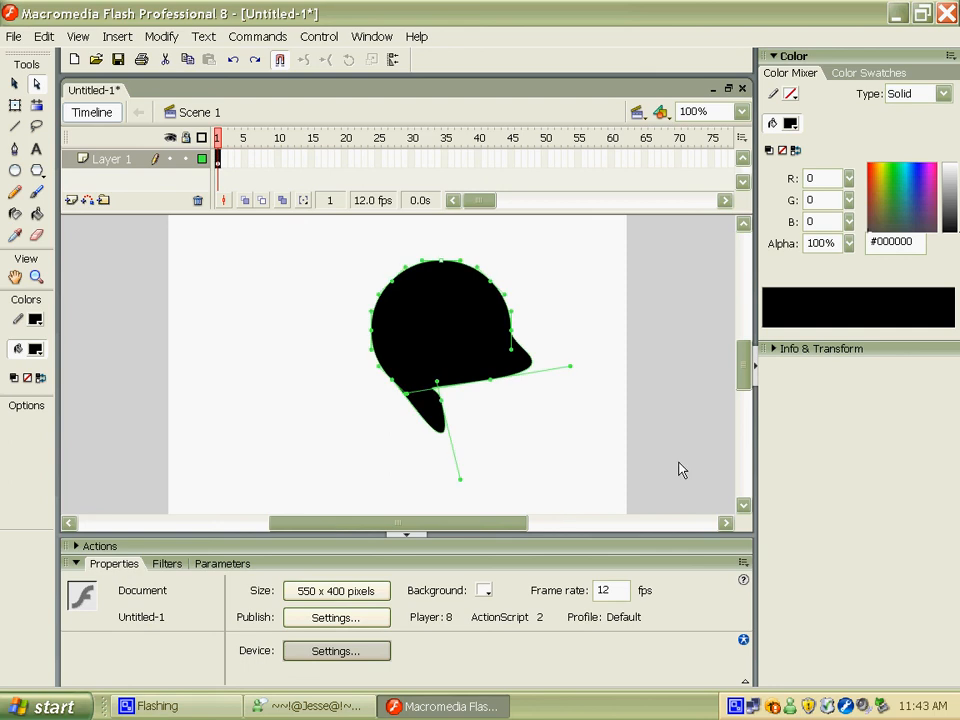
key(Delete)
click(15, 171)
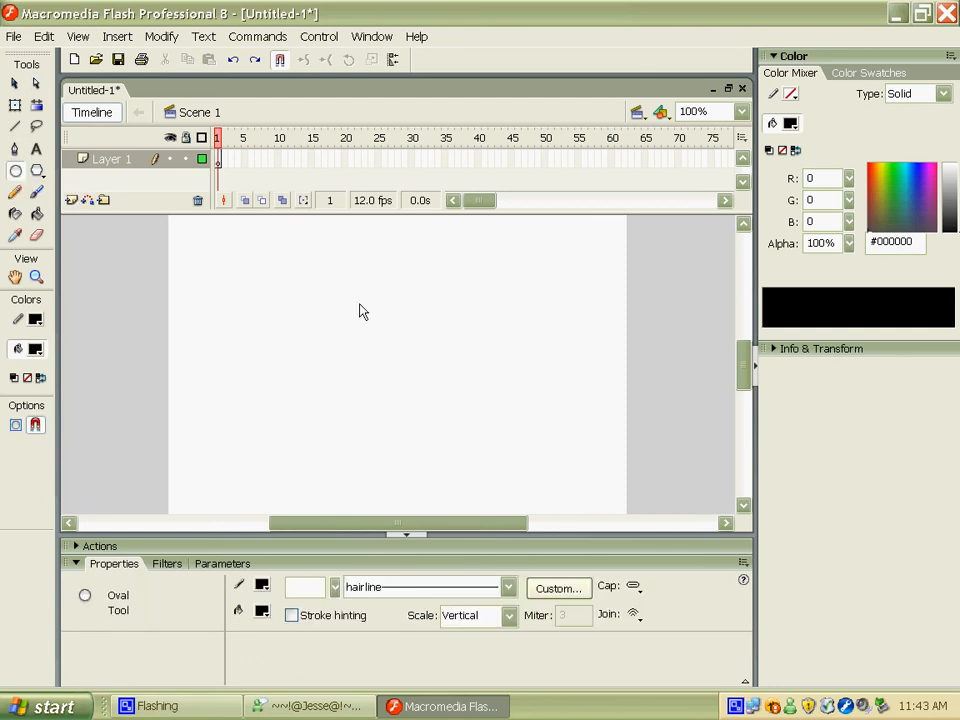
mouse_move(385, 316)
mouse_down()
mouse_move(351, 371)
mouse_move(436, 367)
mouse_up()
Step: Lasso a piece from the small circle's left side and enlarge it with Free Transform to about 128 by 152 pixels
click(37, 126)
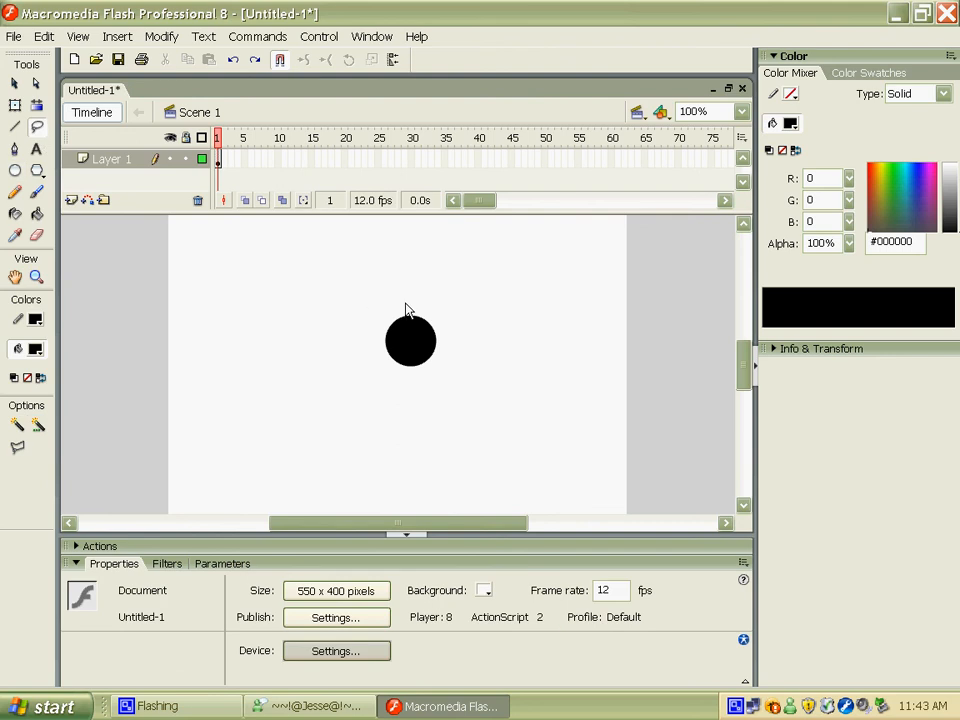
mouse_move(393, 325)
mouse_down()
mouse_move(381, 311)
mouse_move(390, 310)
mouse_move(290, 235)
mouse_up()
key(q)
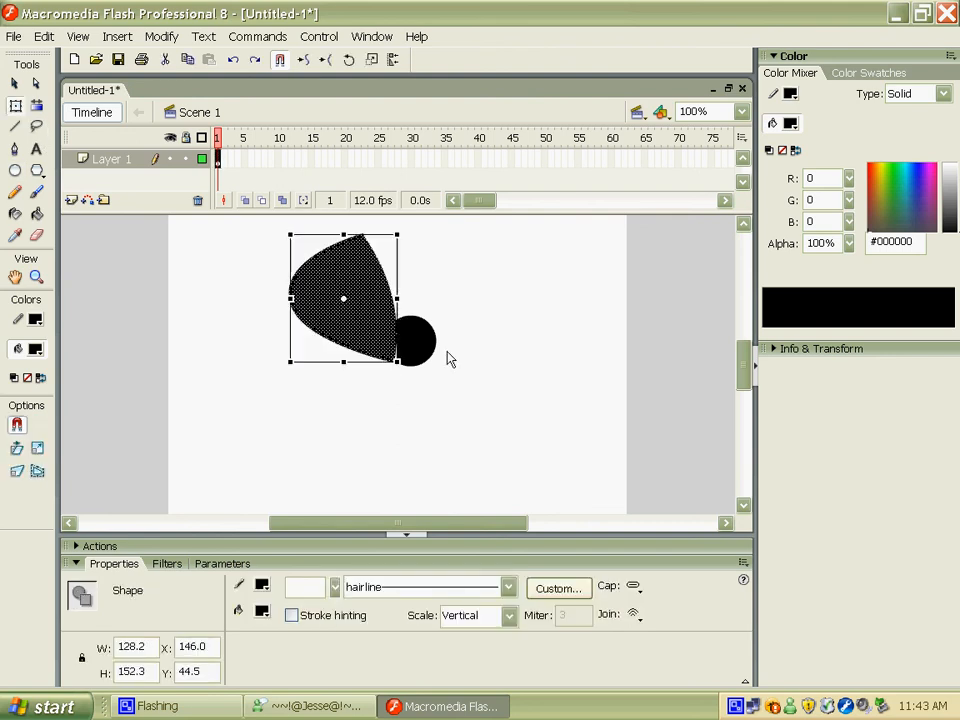
Step: Delete both circle pieces and add a wide text box reading "fh jgh jghgh" across the upper part of the stage
drag(568, 404, 218, 227)
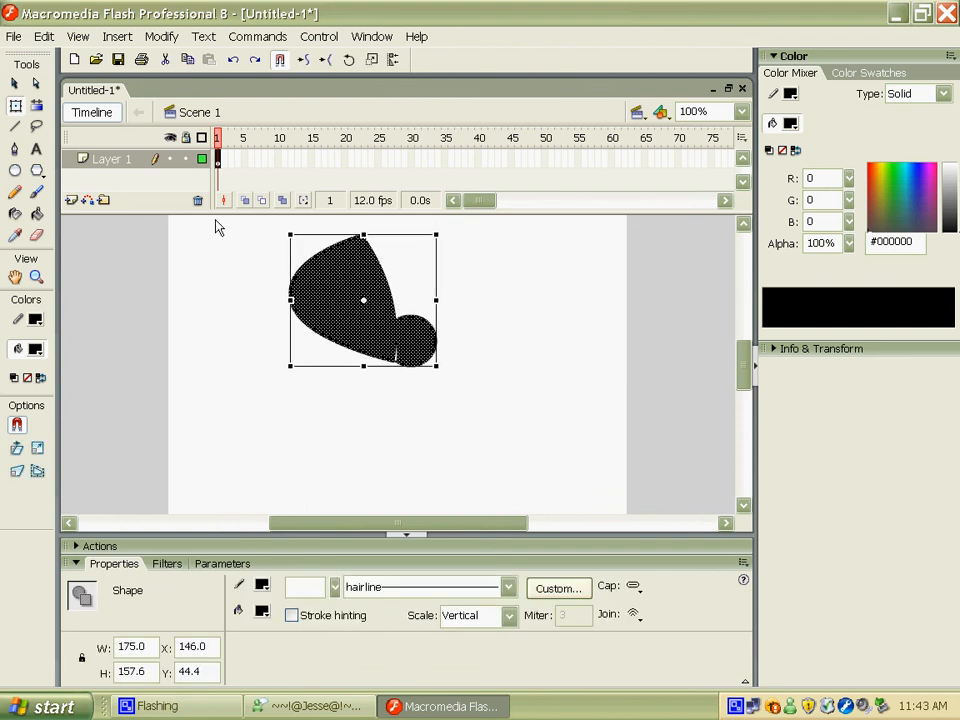
key(Delete)
key(t)
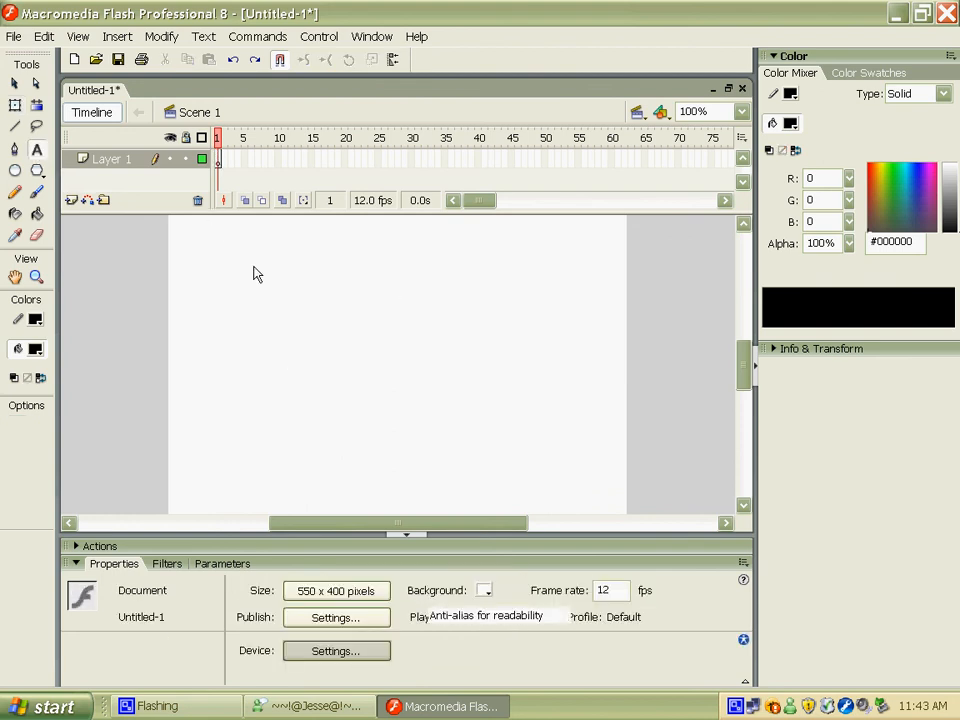
drag(272, 283, 658, 321)
text(fh jgh jghgh)
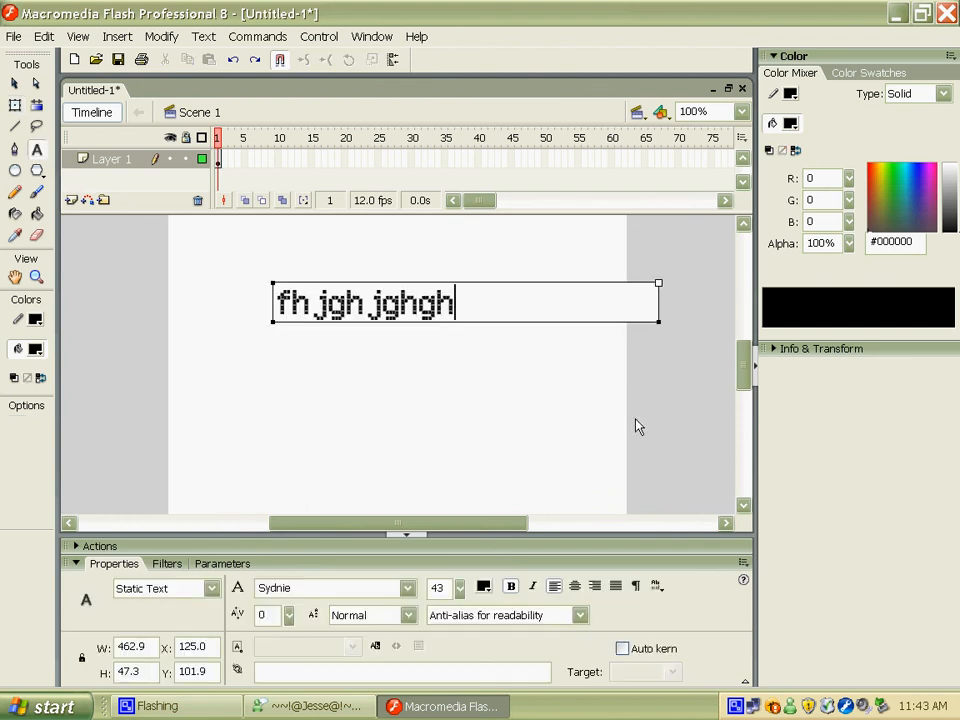
Step: Set the Text tool to the Tunga font, Static Text and italic style
click(408, 588)
click(307, 479)
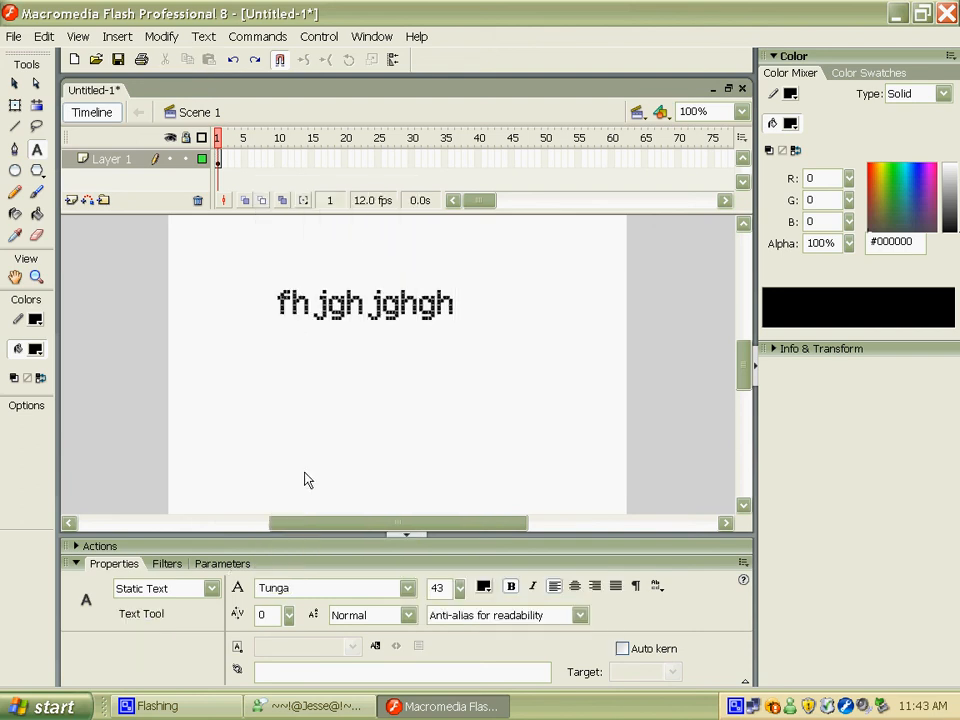
click(208, 592)
click(195, 606)
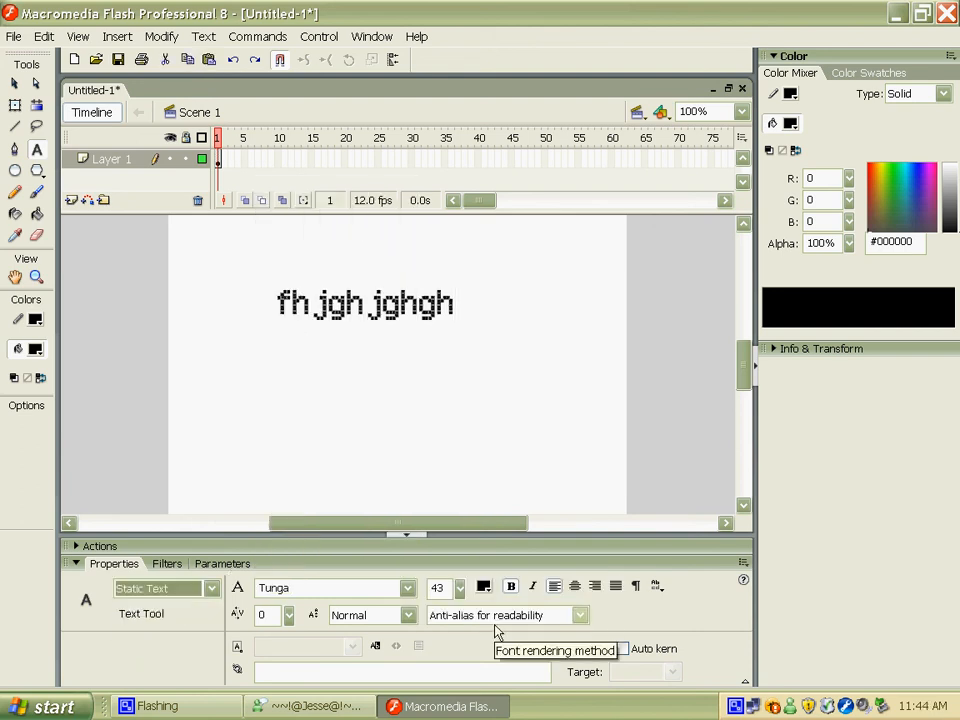
click(532, 586)
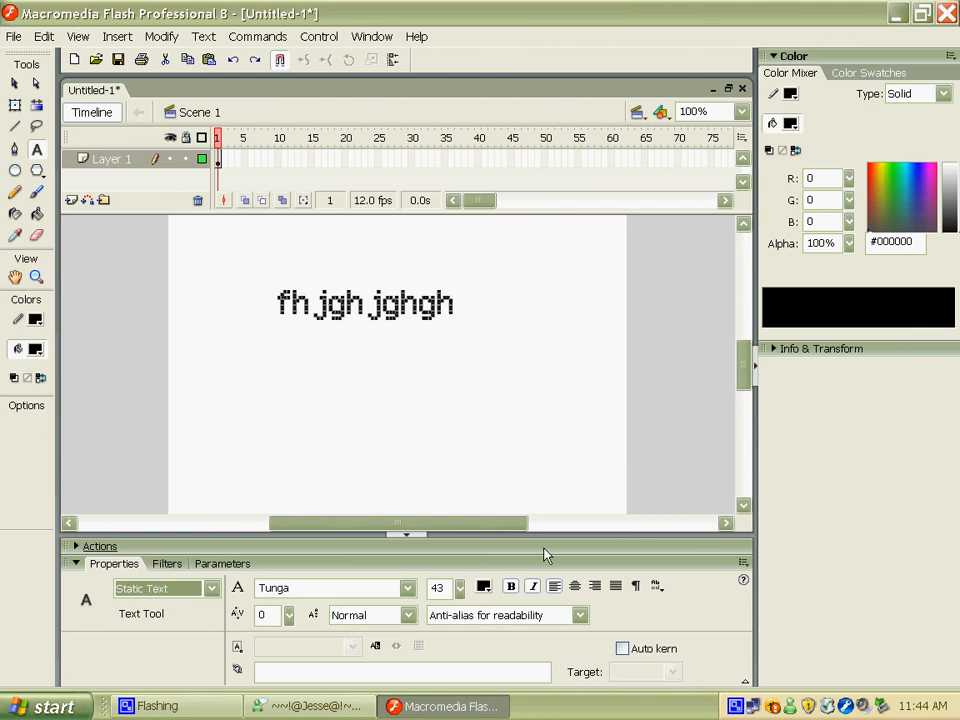
Step: Select the "fh jgh jghgh" text with the Free Transform tool and delete it
click(15, 104)
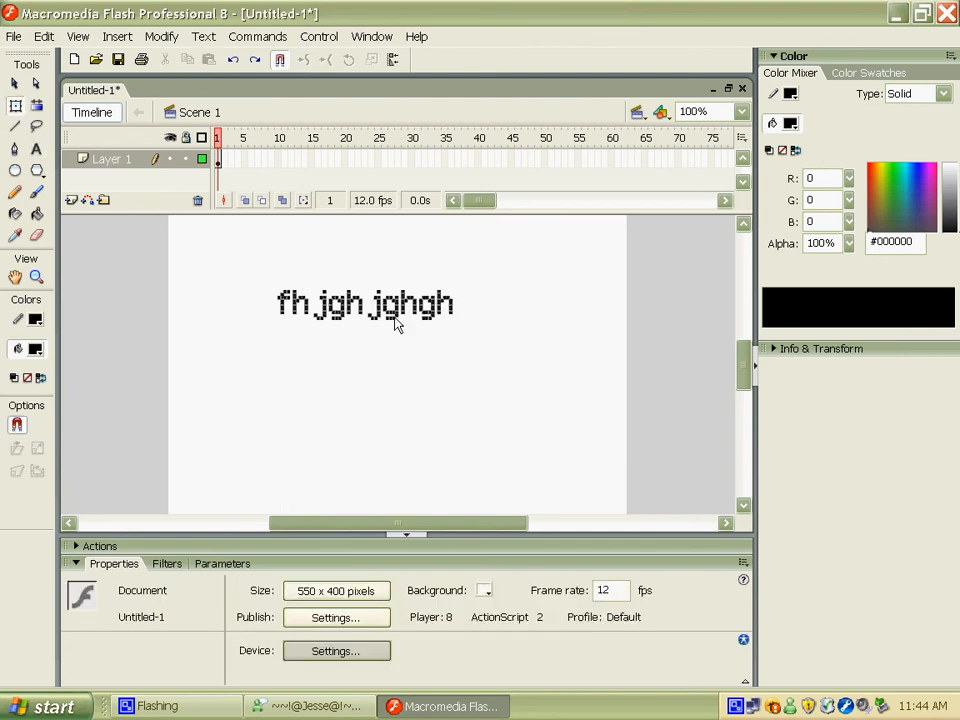
click(390, 310)
key(Delete)
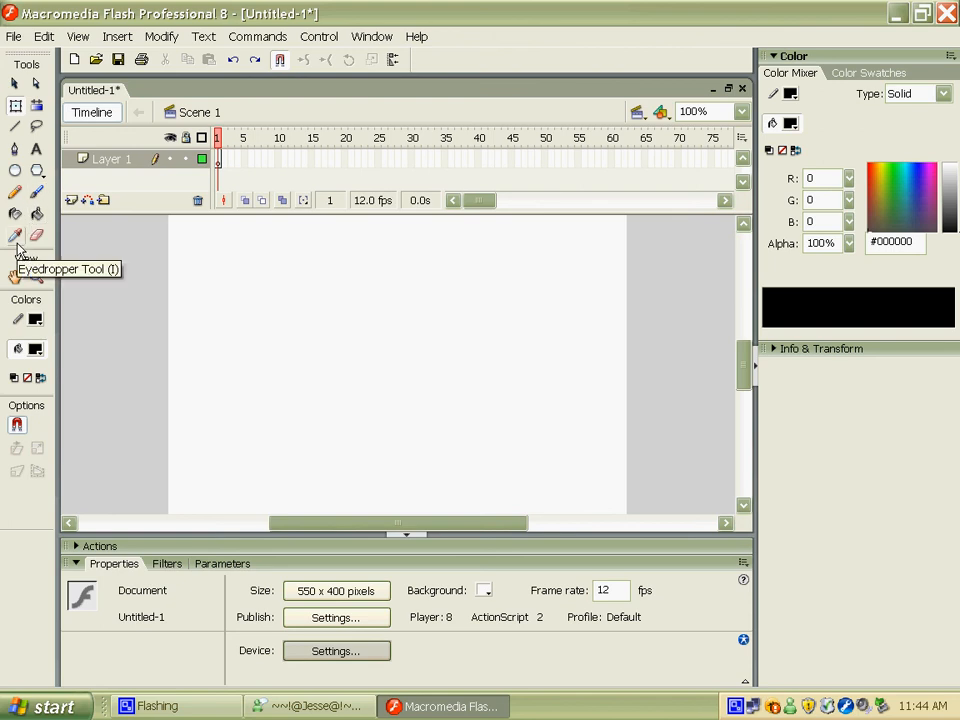
Step: Draw a black oval near the middle of the stage and fill it with the rainbow linear gradient using the Paint Bucket
click(15, 171)
drag(288, 321, 442, 433)
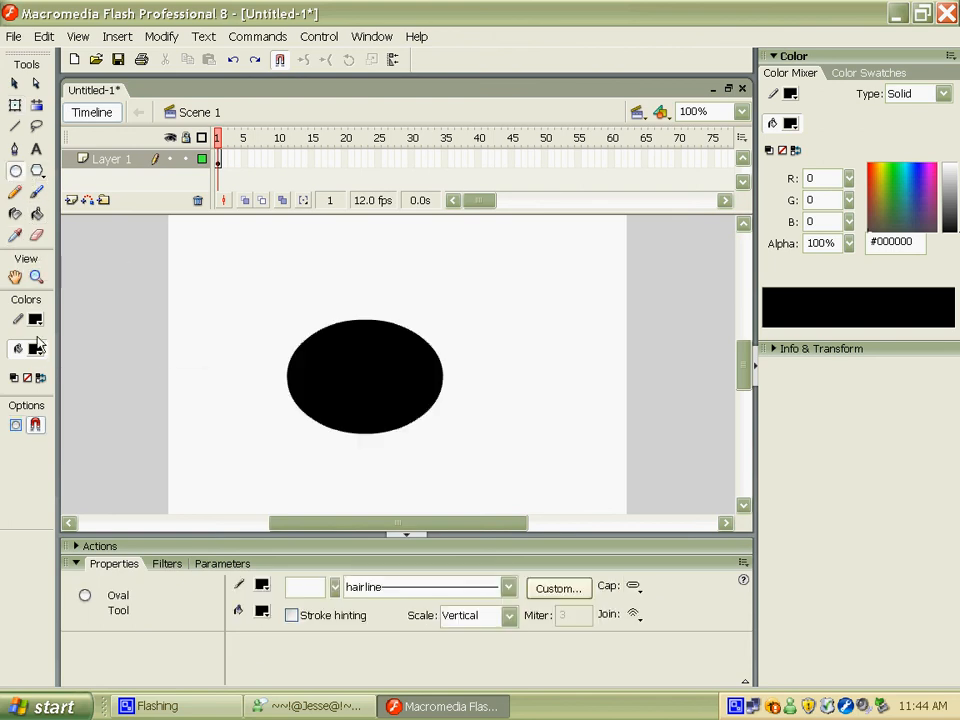
click(37, 345)
click(100, 527)
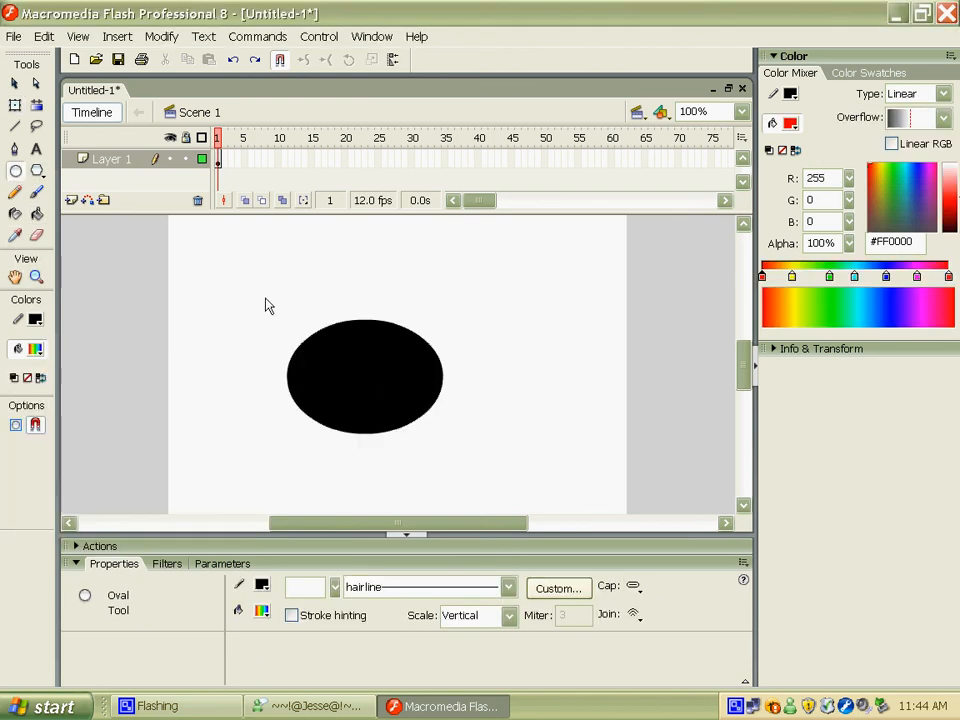
key(k)
click(349, 377)
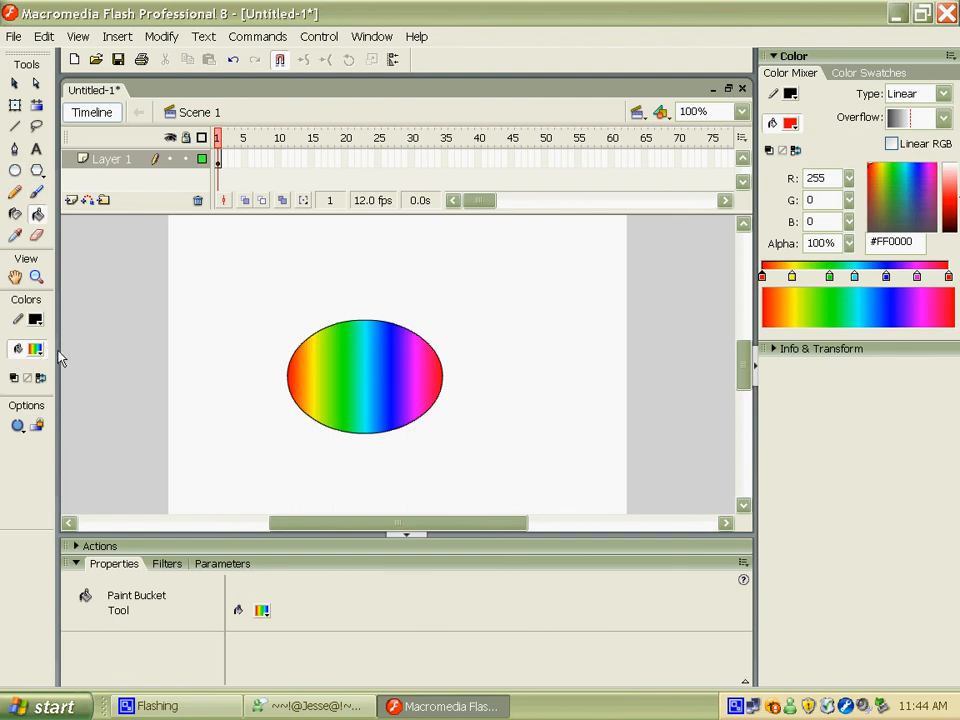
Step: Pick another fill colour, and restore the rainbow gradient as the fill by sampling the oval with the Eyedropper
click(37, 348)
click(144, 446)
click(16, 235)
click(361, 381)
Step: With the stroke colour active, sample the oval's gradient with the Eyedropper and swap the colours to a rainbow stroke and black fill
click(17, 319)
click(15, 235)
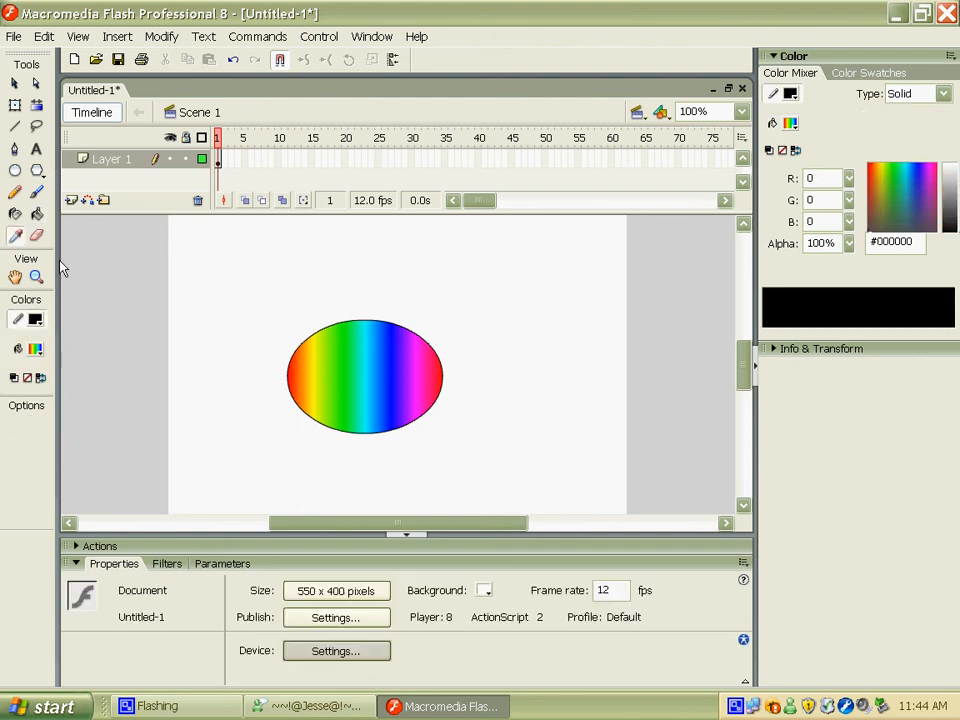
click(378, 376)
click(42, 377)
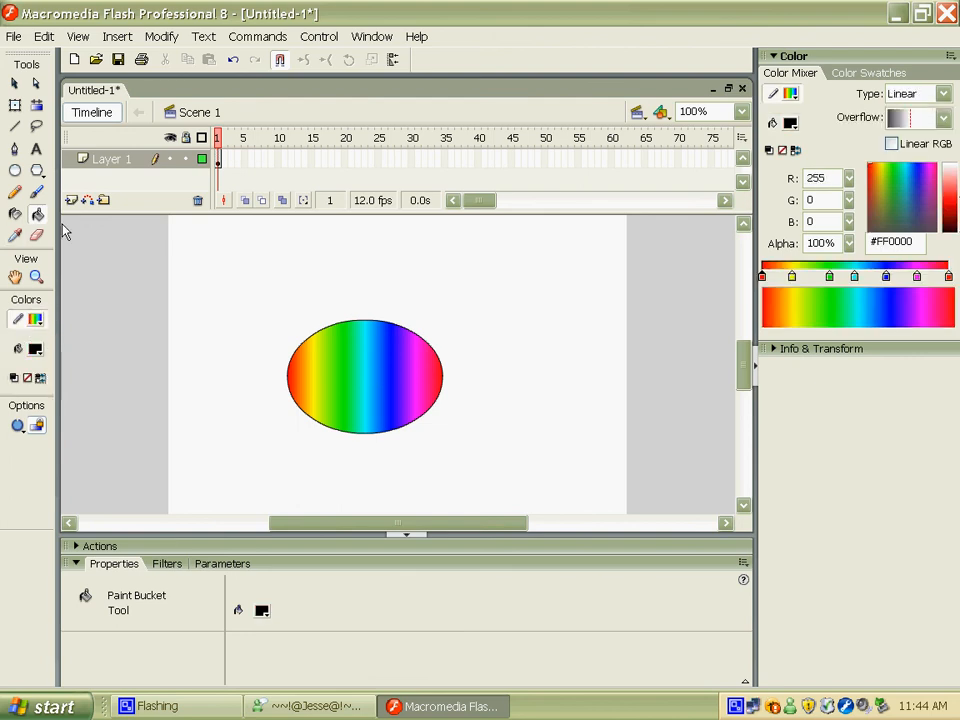
Step: Fill the oval with solid green #66CC00 using the Paint Bucket
click(15, 105)
click(37, 213)
click(41, 352)
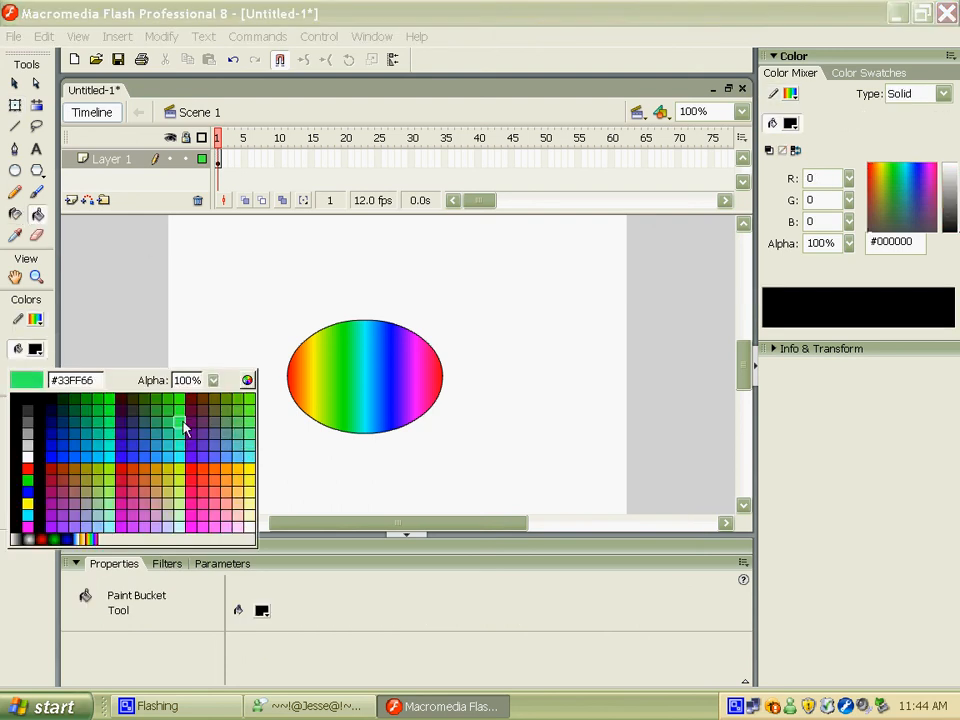
click(241, 407)
click(369, 388)
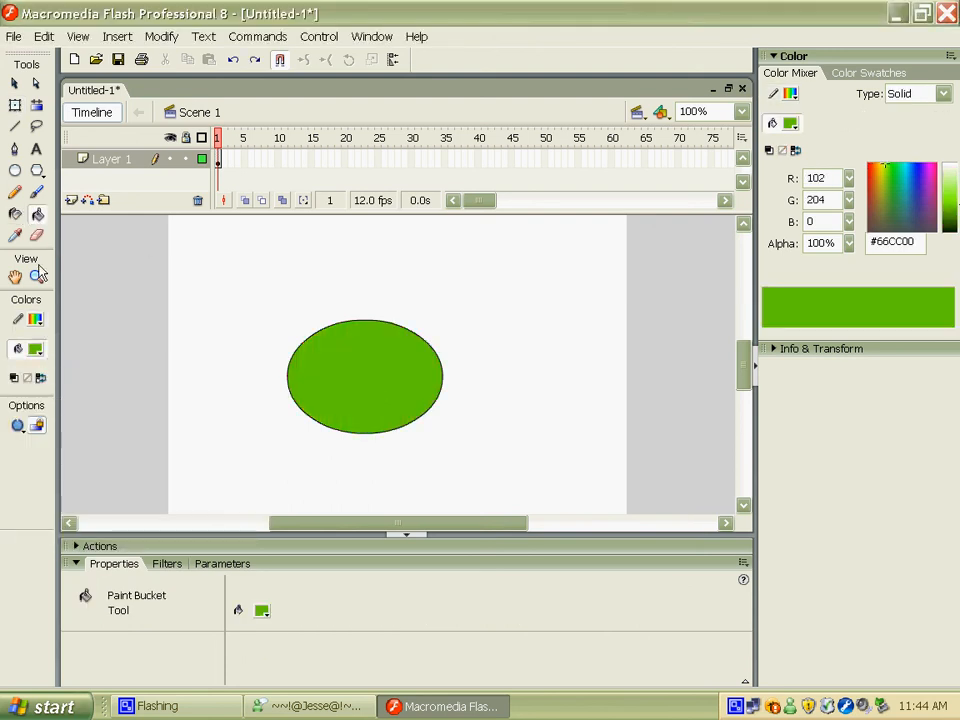
Step: Set the fill colour to #3300CC and apply the rainbow stroke to the green oval's outline with the Ink Bottle
key(s)
click(38, 349)
click(122, 447)
click(414, 396)
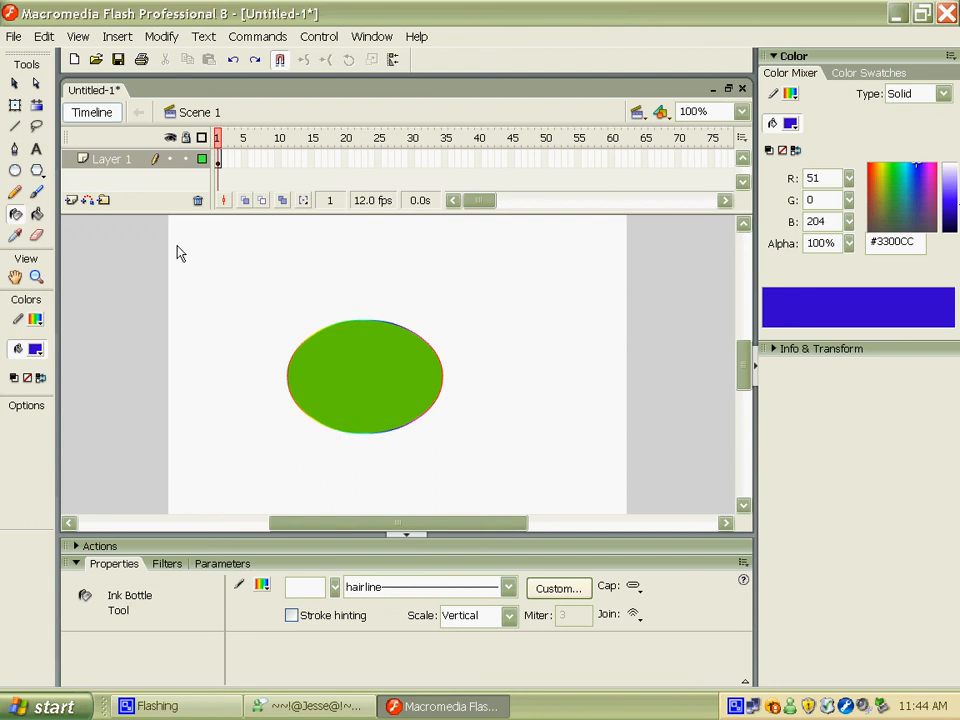
Step: Draw a freeform path with straight and curved segments above and left of the oval using the Pen tool
click(14, 149)
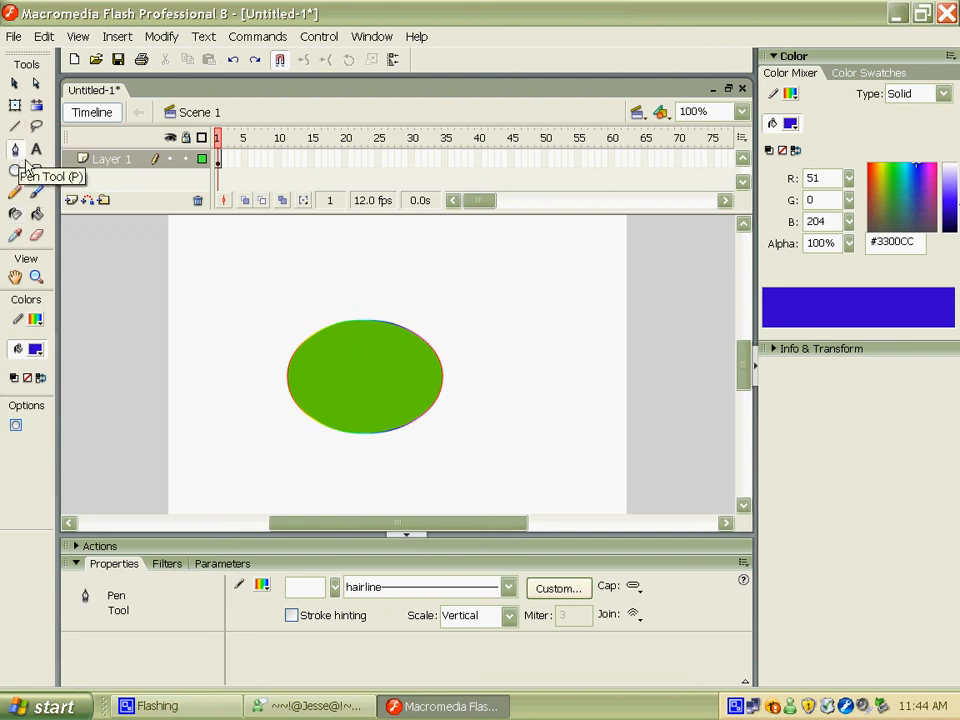
drag(209, 350, 238, 360)
drag(348, 253, 268, 338)
click(262, 314)
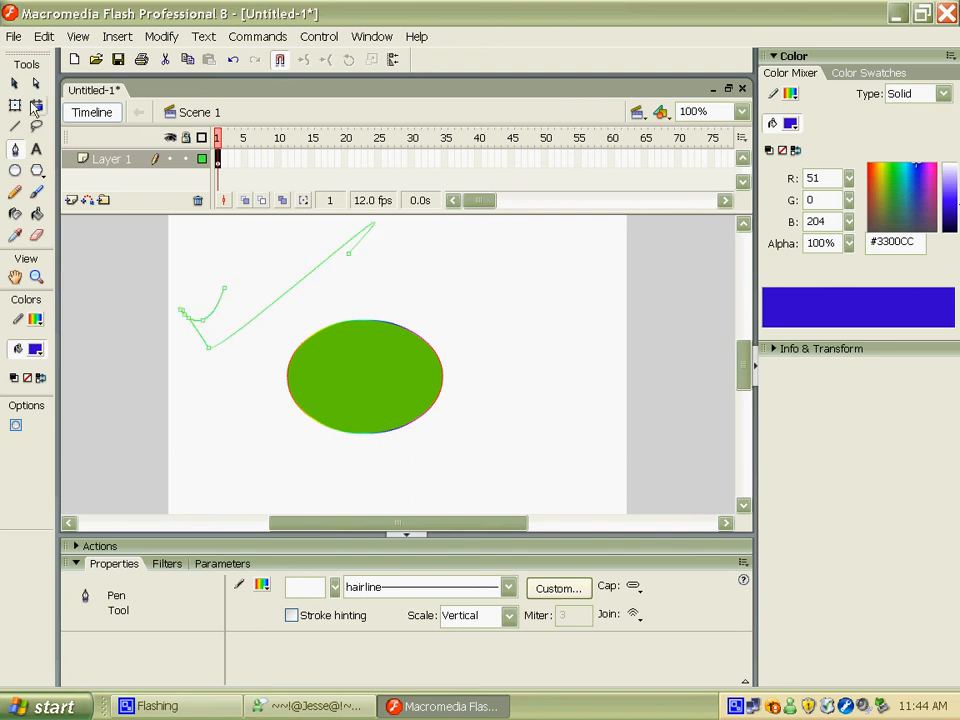
Step: Select the pen path and the green oval together with Free Transform and delete them
click(15, 106)
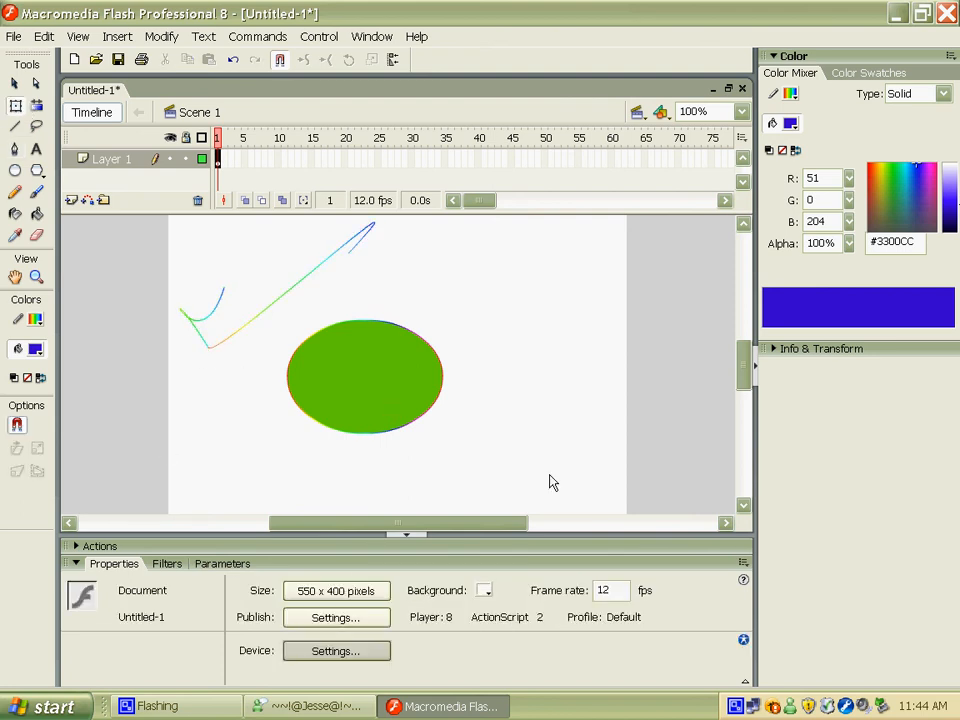
drag(549, 474, 130, 197)
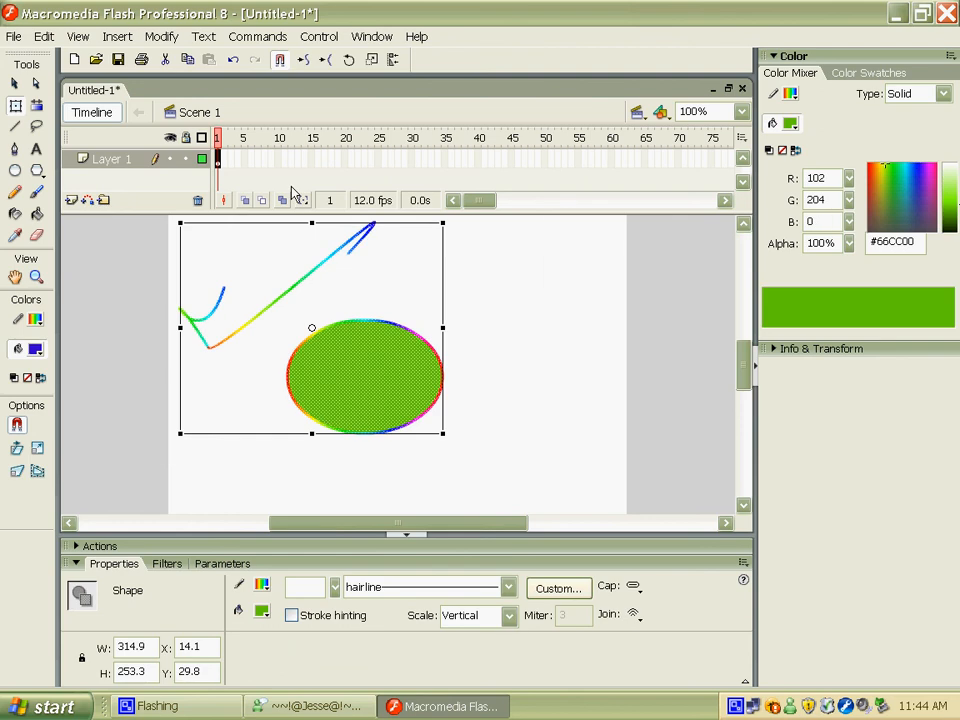
key(Delete)
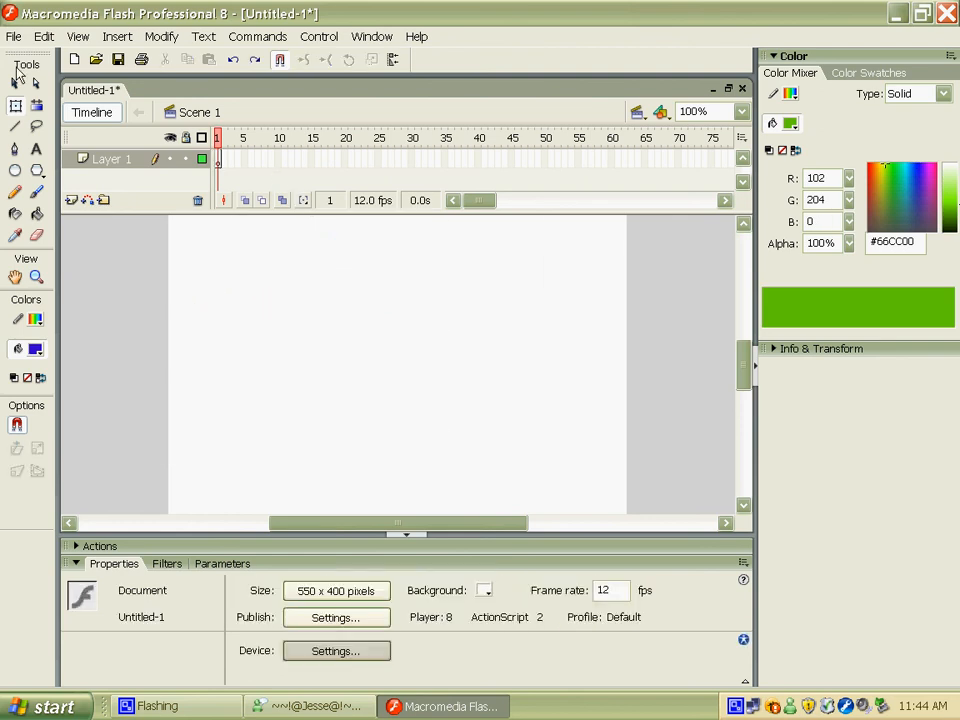
scroll(270, 280, up, 3)
scroll(137, 236, down, 6)
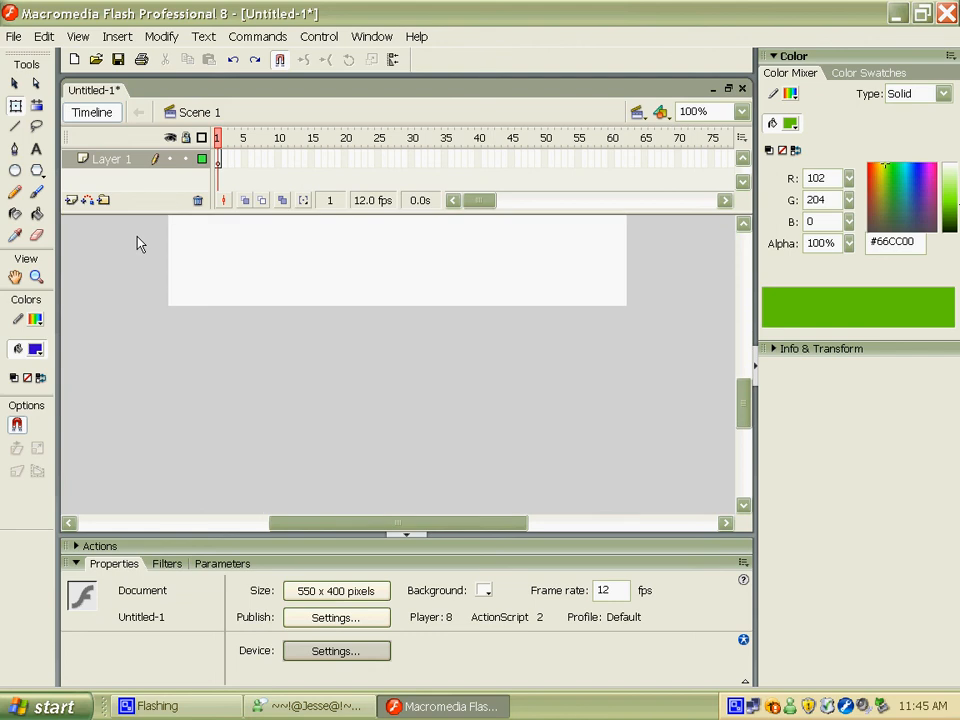
scroll(40, 375, up, 2)
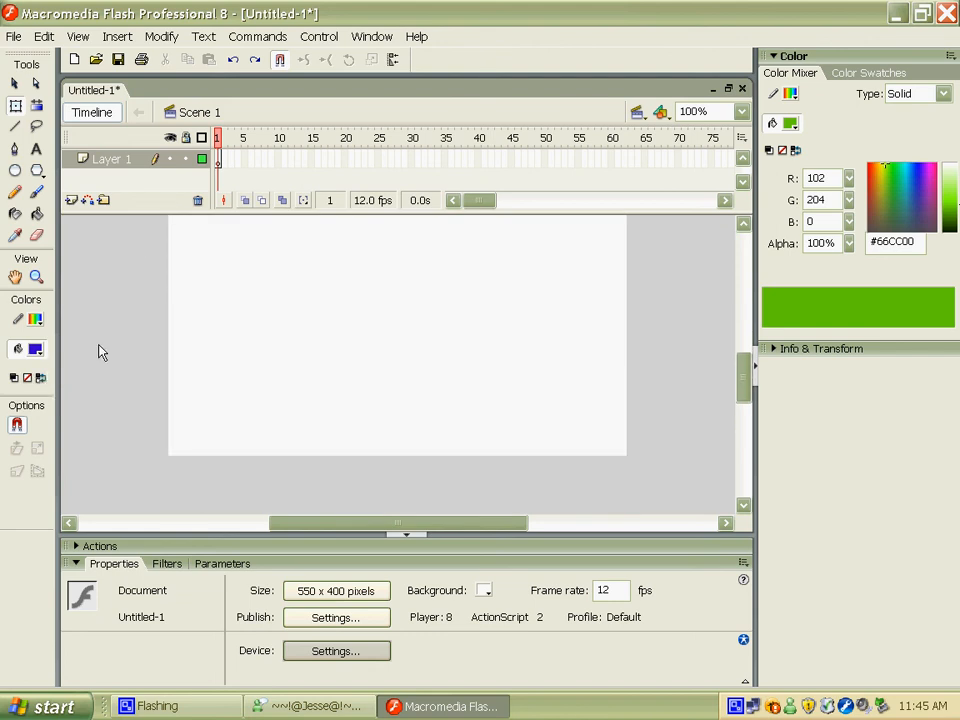